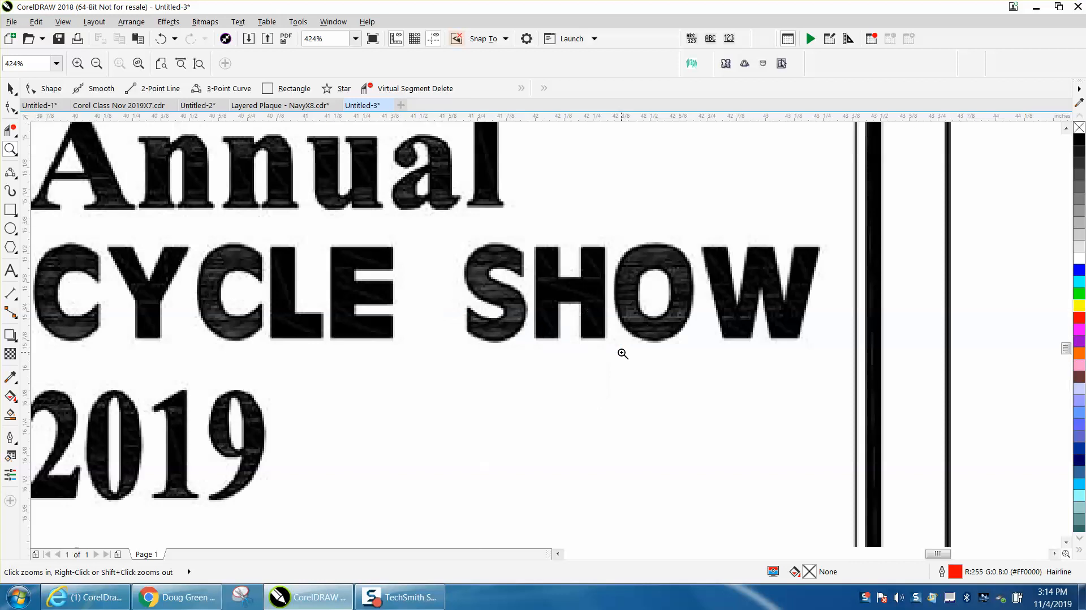
Step: Draw a rectangle about 13.4 by 7.1 in around the scanned plaque bitmap, fill it yellow and send it behind the bitmap
scroll(483, 307, "down", 3)
scroll(489, 300, "down", 2)
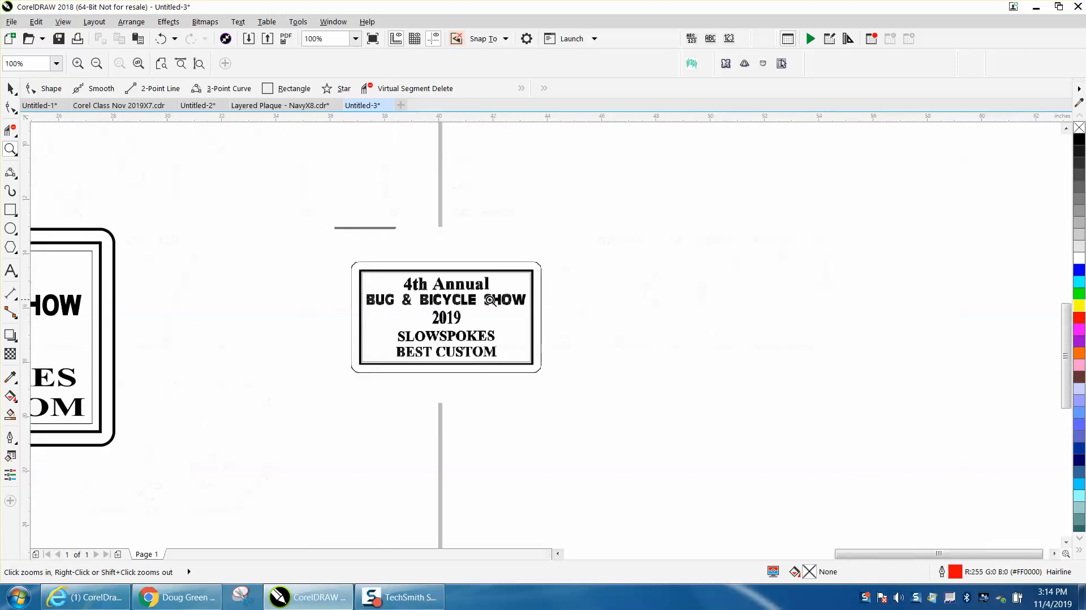
scroll(136, 162, "up", 2)
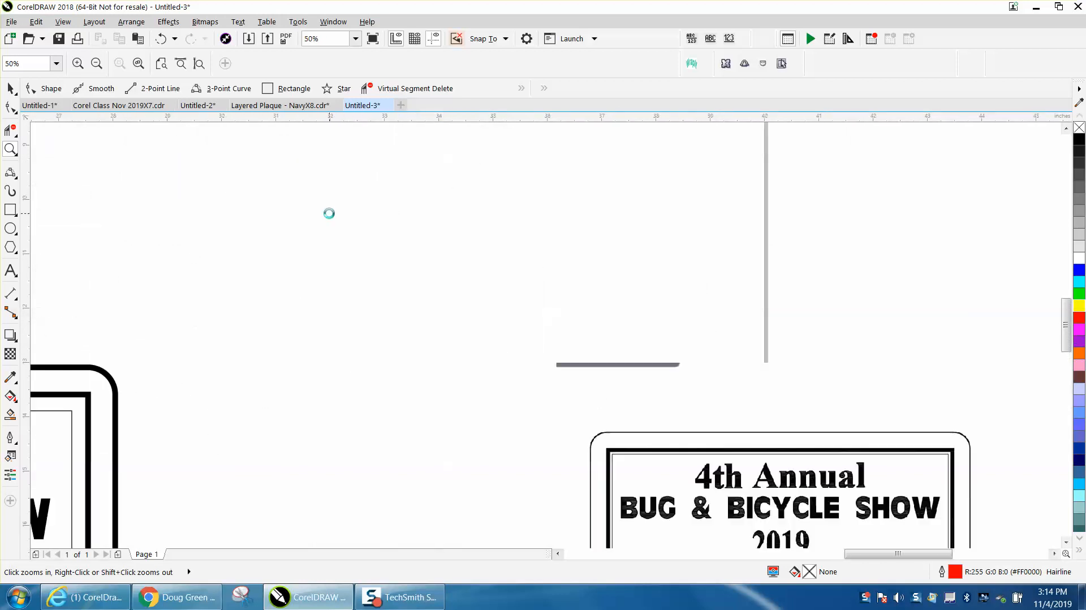
scroll(206, 167, "down", 2)
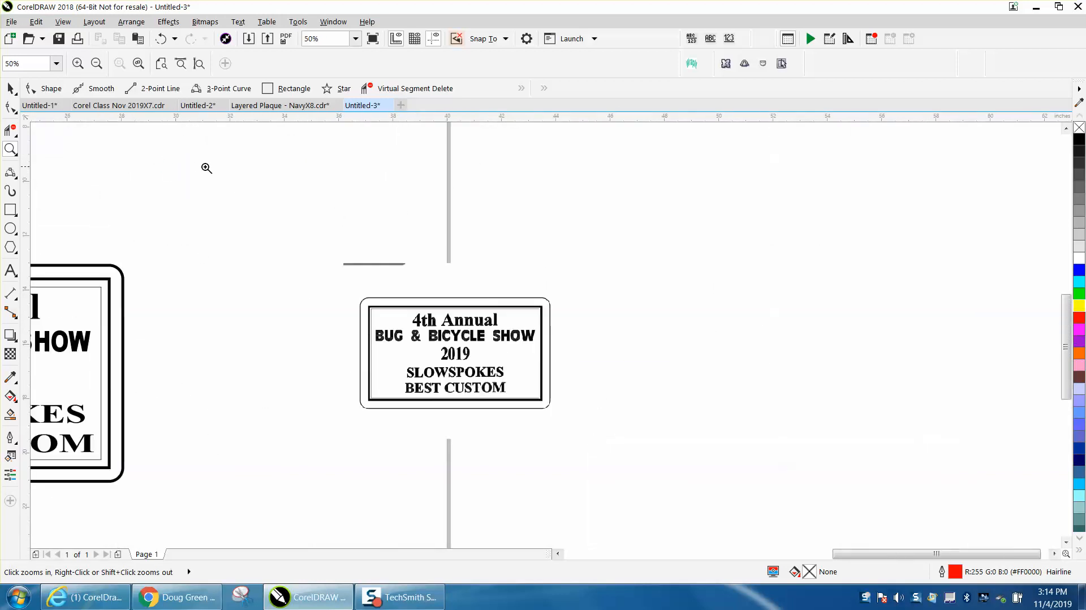
left_click(12, 211)
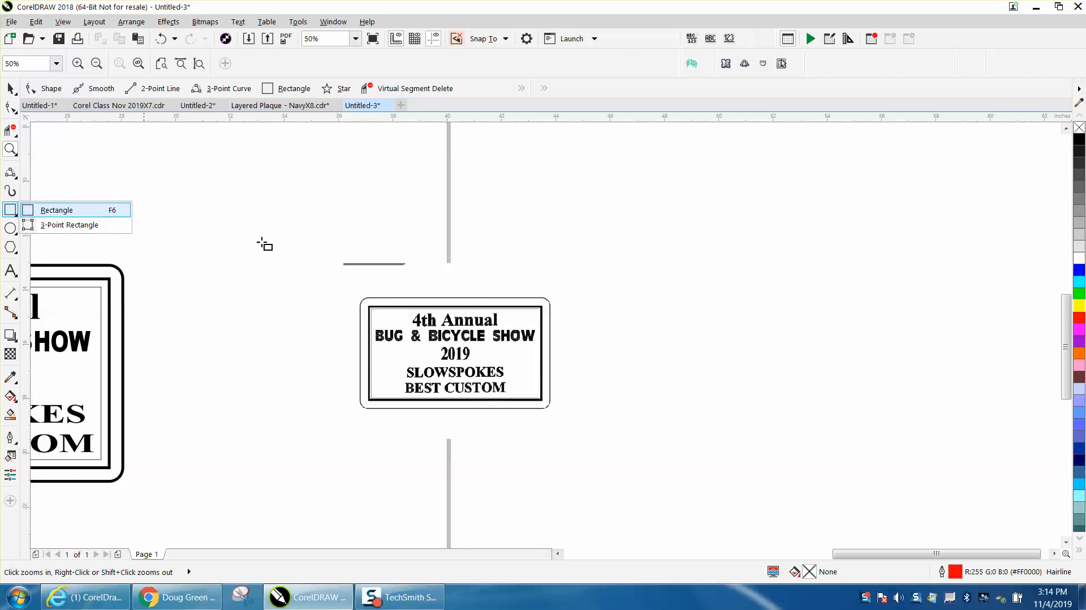
left_click(63, 210)
left_click_drag(310, 240, 675, 433)
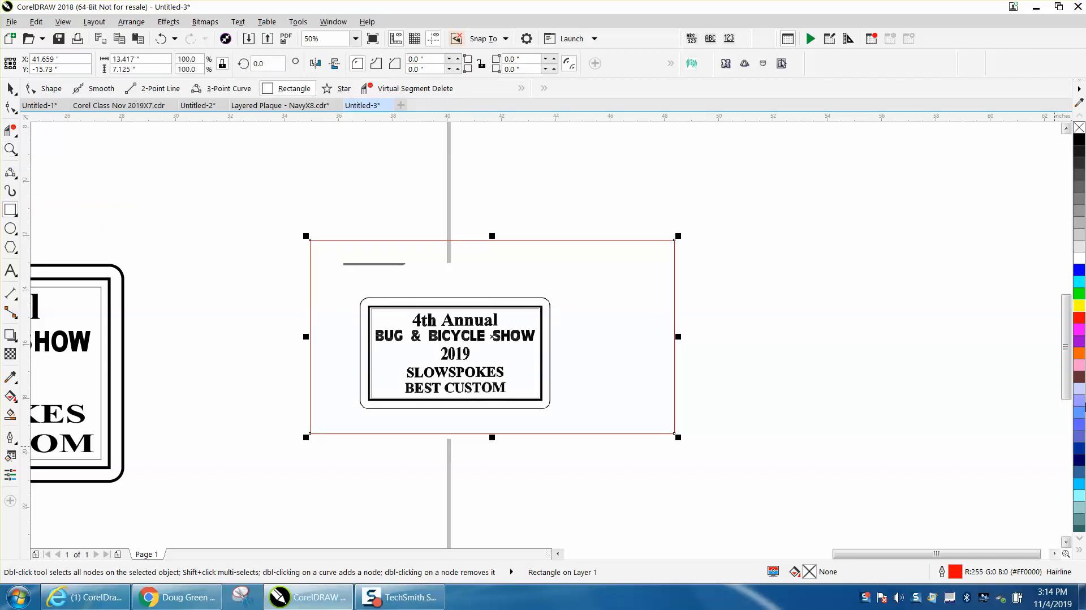
left_click(1079, 305)
key("shift+Page_Down")
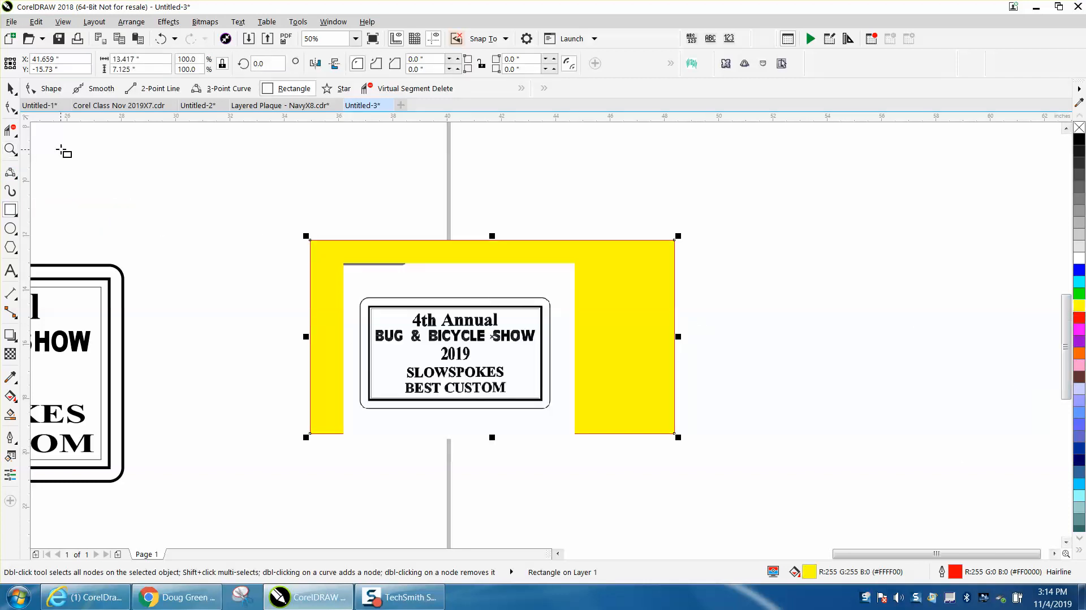
Step: Delete the yellow rectangle behind the scanned plaque bitmap
left_click(10, 89)
left_click(606, 220)
left_click(659, 279)
key("Delete")
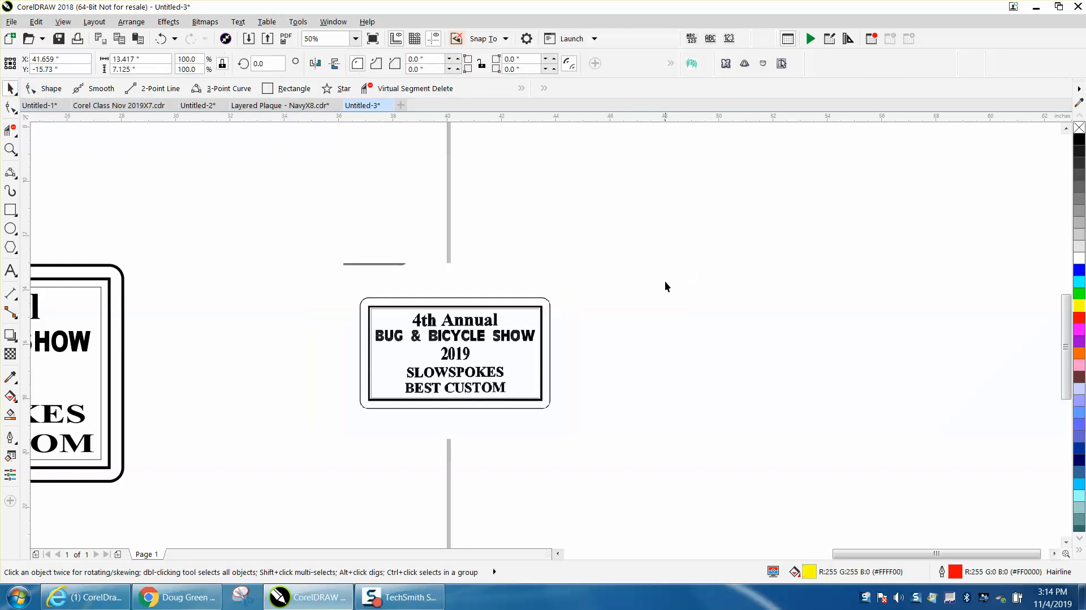
Step: Enlarge the scanned plaque bitmap proportionally to about 16.3 by 12.4 in and place it beside the redrawn plaque
scroll(662, 286, "down", 2)
scroll(312, 256, "up", 1)
left_click(10, 149)
left_click(10, 88)
left_click(768, 338)
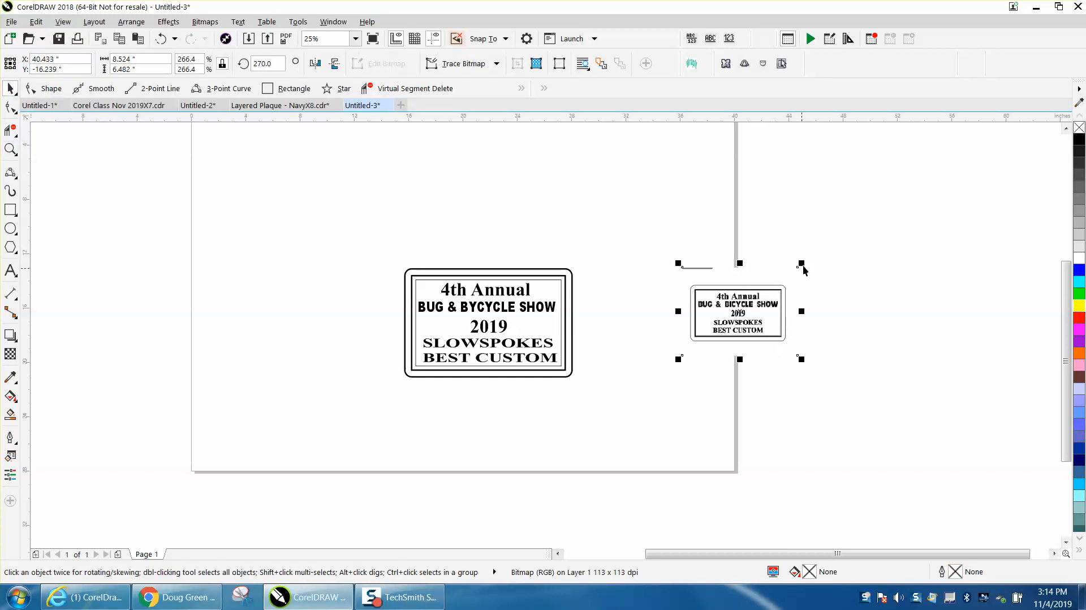
left_click_drag(803, 264, 1017, 182)
left_click_drag(822, 292, 715, 346)
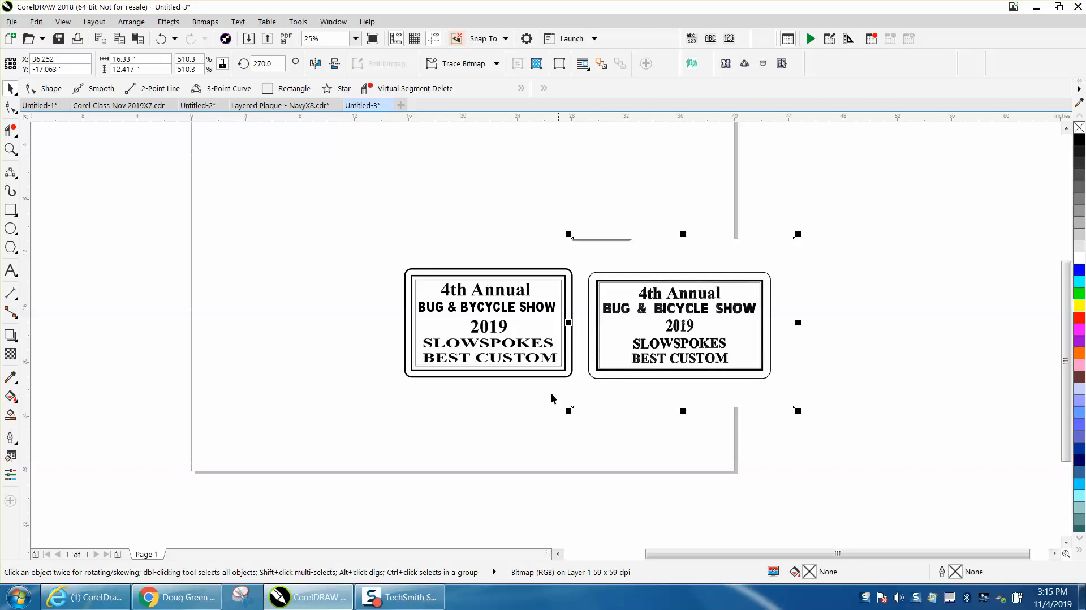
Step: Ungroup the text lines inside the redrawn plaque
left_click(535, 346)
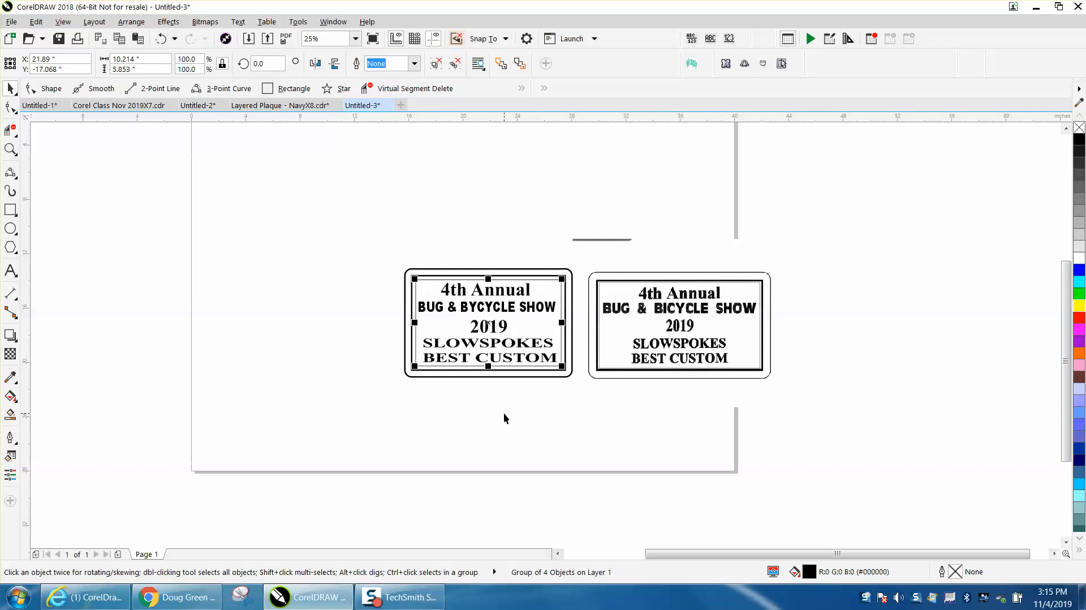
key("ctrl+z")
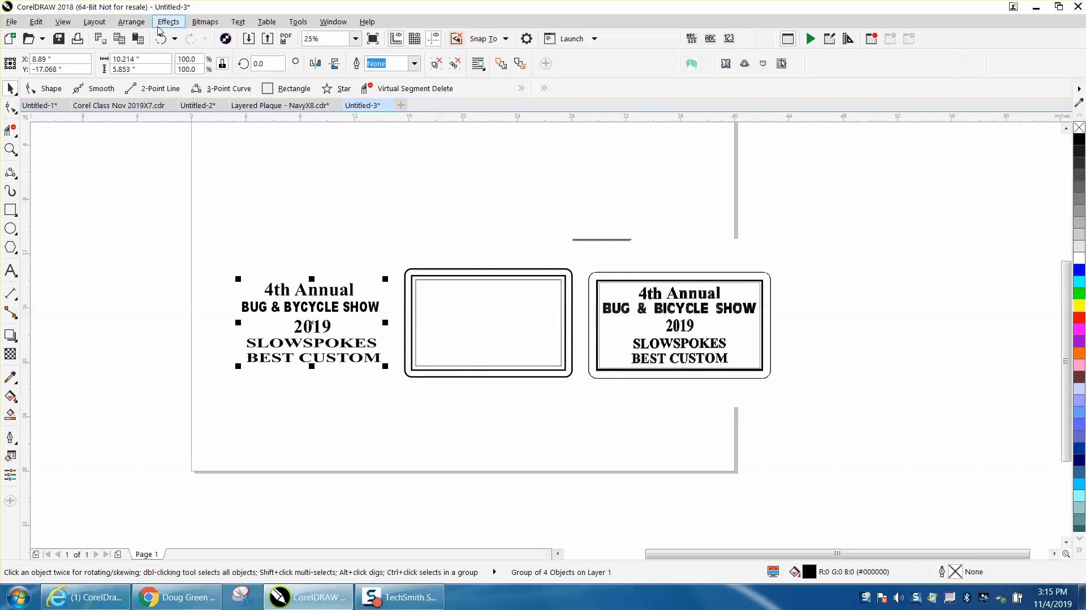
left_click(163, 38)
left_click(139, 23)
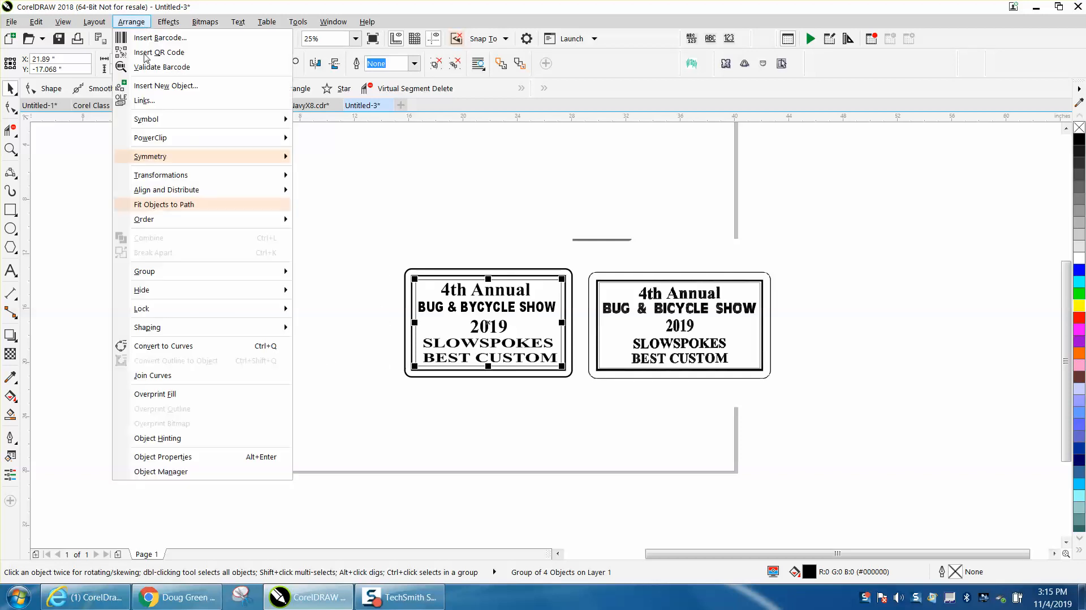
left_click(309, 290)
left_click(309, 290)
left_click(547, 358)
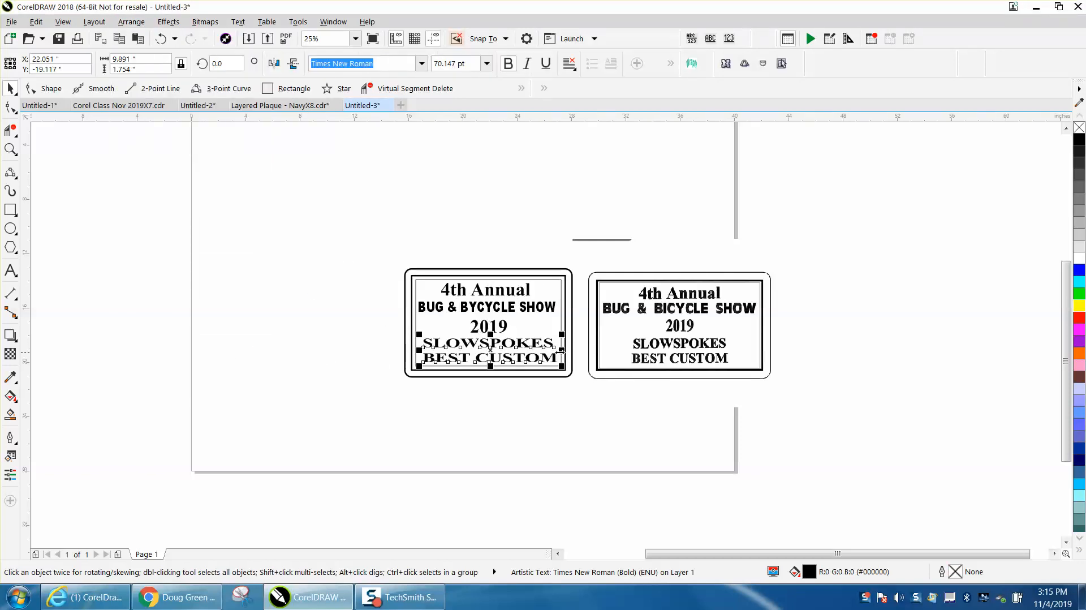
Step: Group the whole redrawn plaque, including its borders and text, and center it on the page
left_click_drag(382, 247, 583, 389)
key("ctrl+g")
key("p")
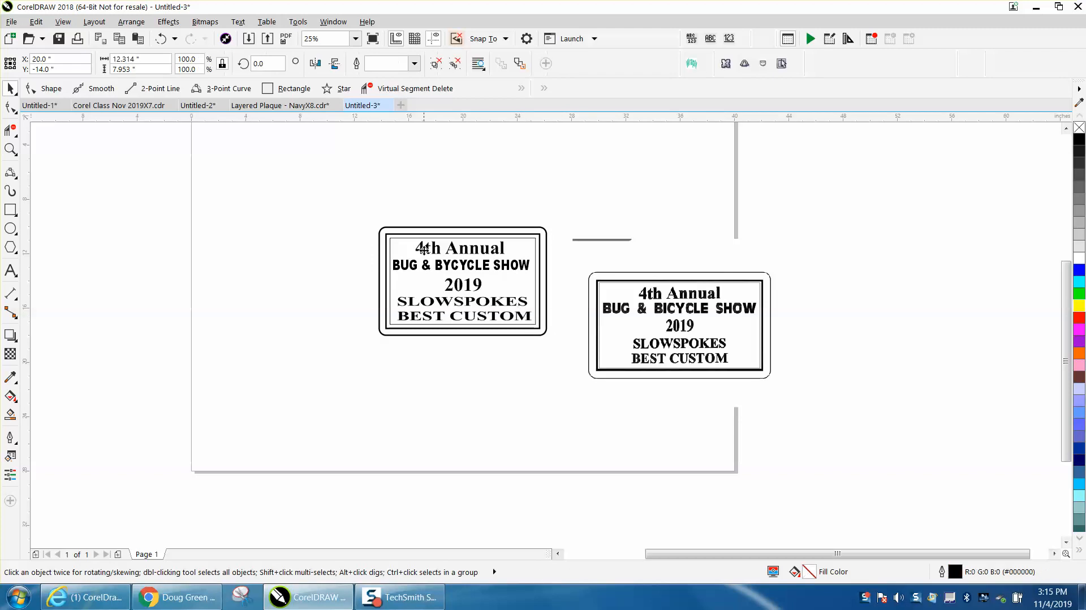
Step: Ungroup the centered plaque into separate borders and text lines
left_click(420, 228)
left_click(131, 21)
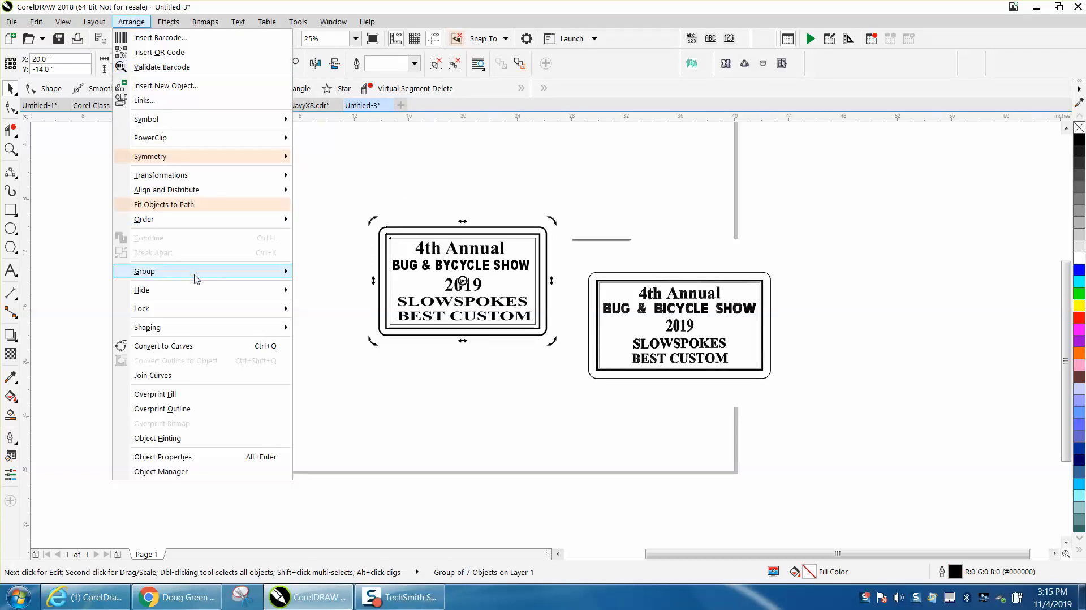
mouse_move(196, 275)
left_click(321, 287)
Step: Narrow the SLOWSPOKES / BEST CUSTOM text to about 6.5 in wide and center it on the page
left_click(484, 309)
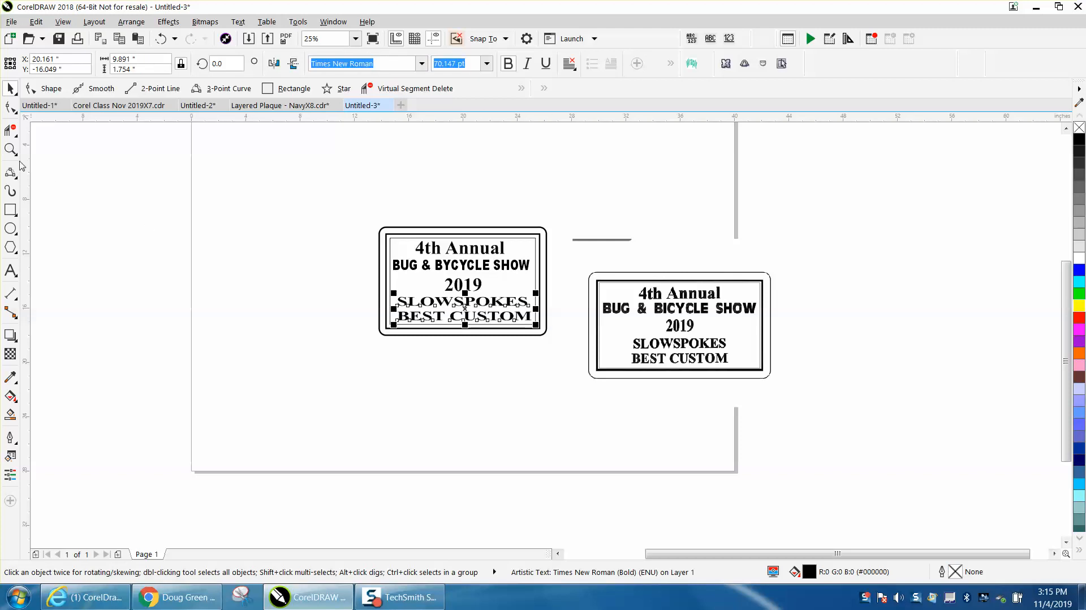
left_click(9, 150)
left_click_drag(341, 237, 612, 365)
left_click(10, 88)
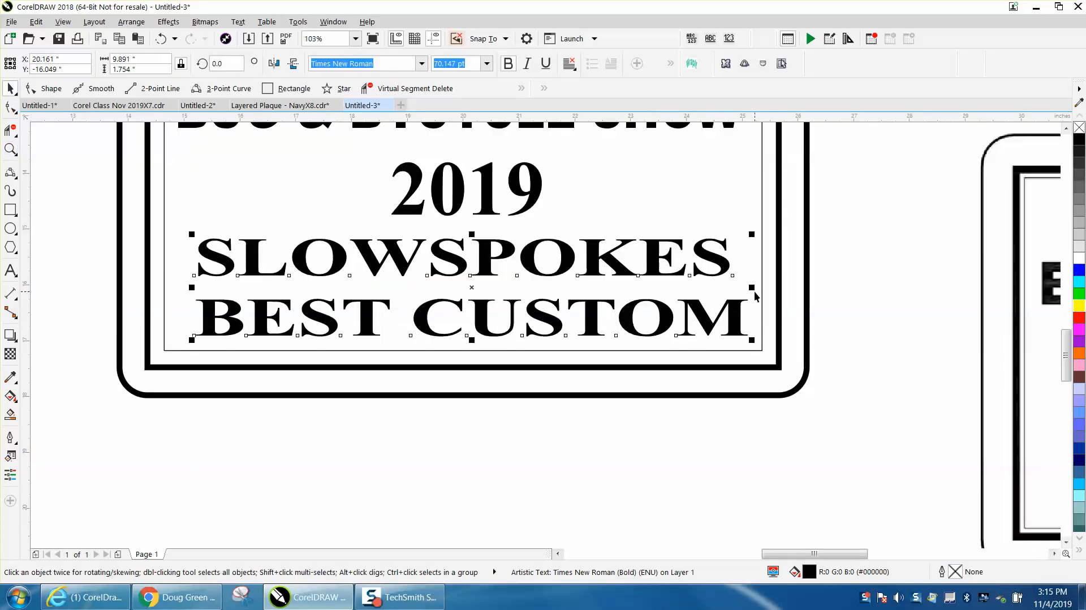
left_click_drag(752, 287, 563, 280)
key("p")
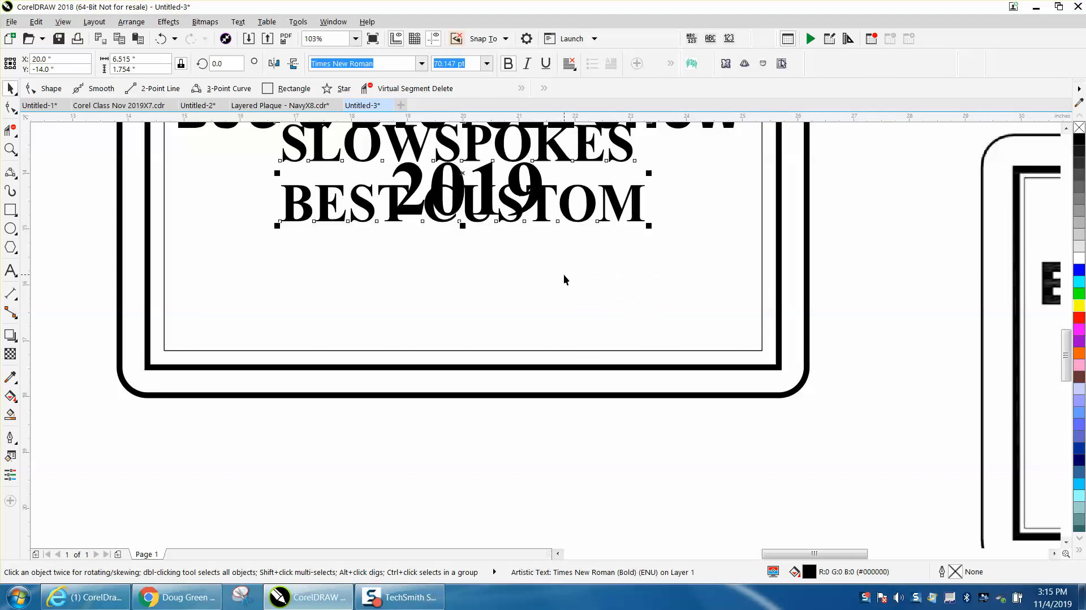
key("b")
Step: Set the nudge distance to 0.25 in and nudge the SLOWSPOKES / BEST CUSTOM text down below 2019, to Y -16 in
left_click(883, 322)
left_click(399, 63)
key("BackSpace")
type(".25")
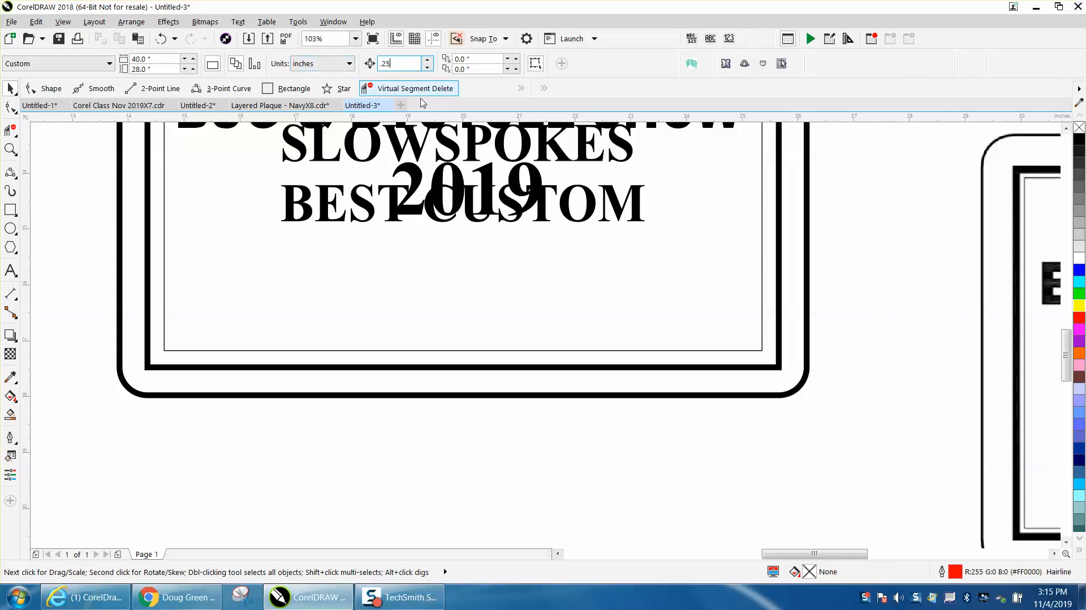
left_click(591, 210)
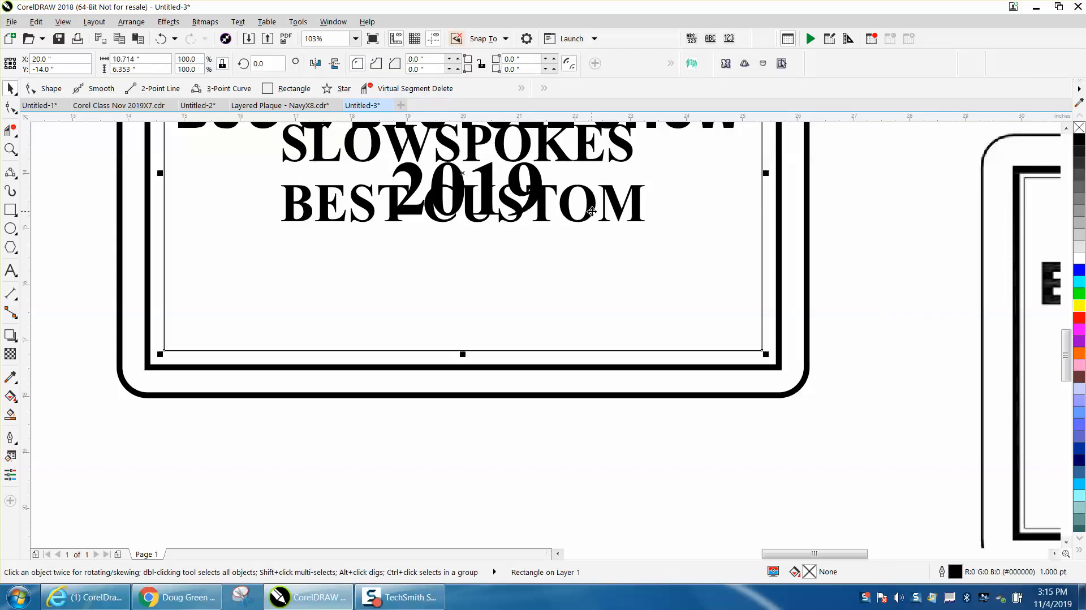
left_click(640, 220)
key("Down")
key("Down")
key("Down")
key("Down")
key("Down")
key("Down")
key("Down")
key("Down")
key("Down")
key("Down")
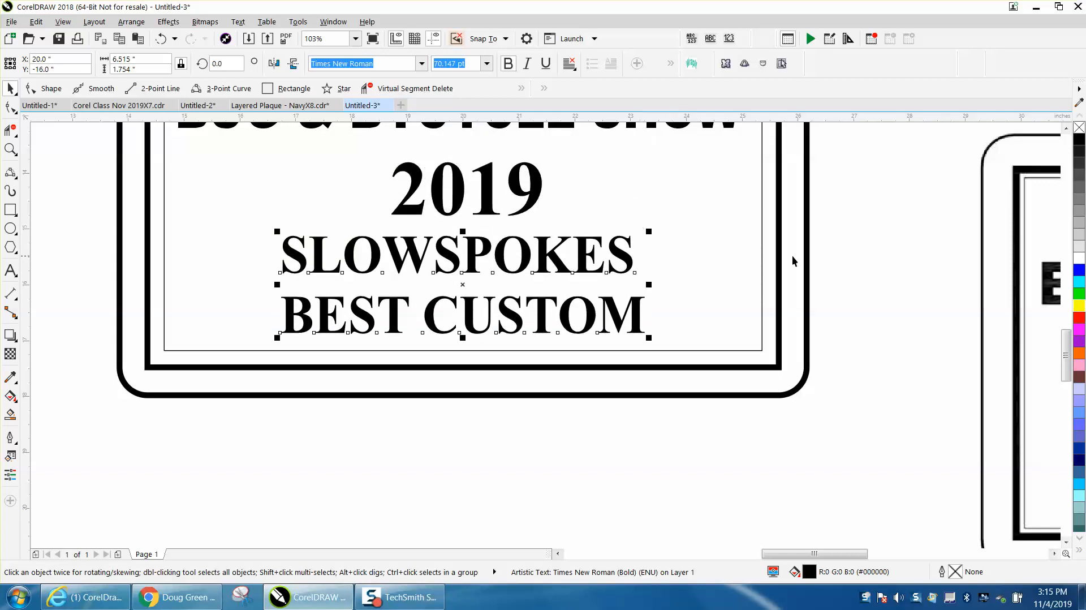
left_click(866, 337)
Step: Compare the redrawn plaque with the scanned original, checking the fonts of the 4th Annual and BUG & BYCYCLE SHOW lines
scroll(848, 333, "down", 5)
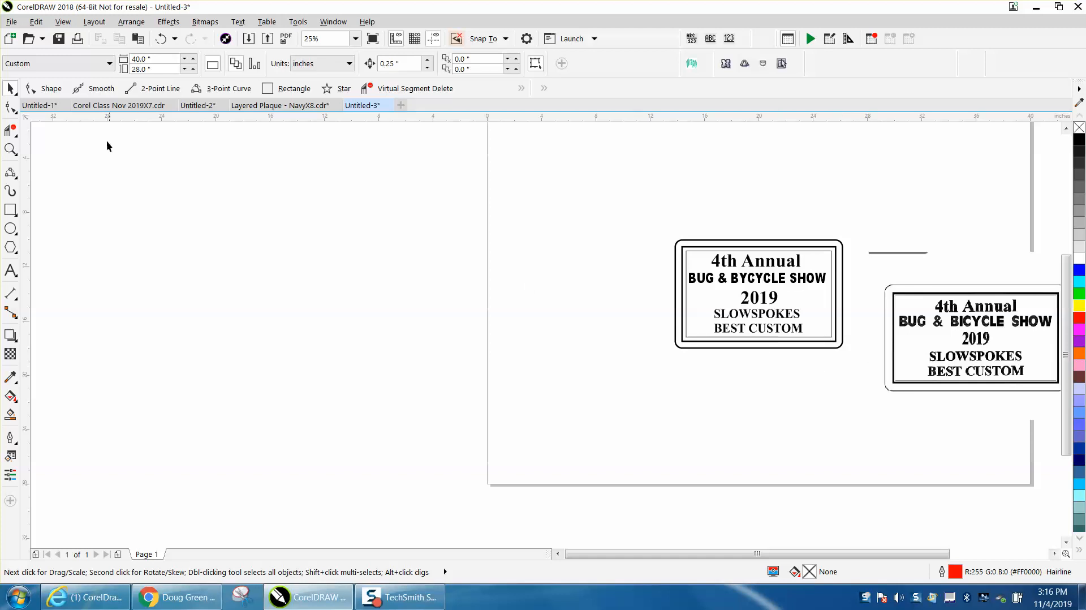
left_click(10, 149)
left_click_drag(651, 237, 1046, 414)
left_click(10, 88)
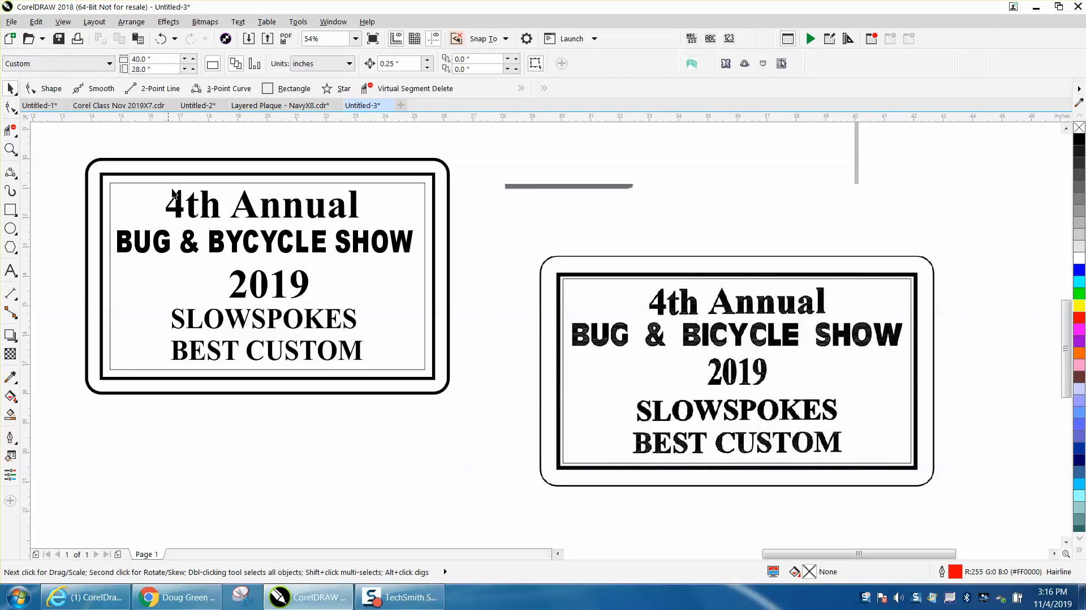
left_click(182, 201)
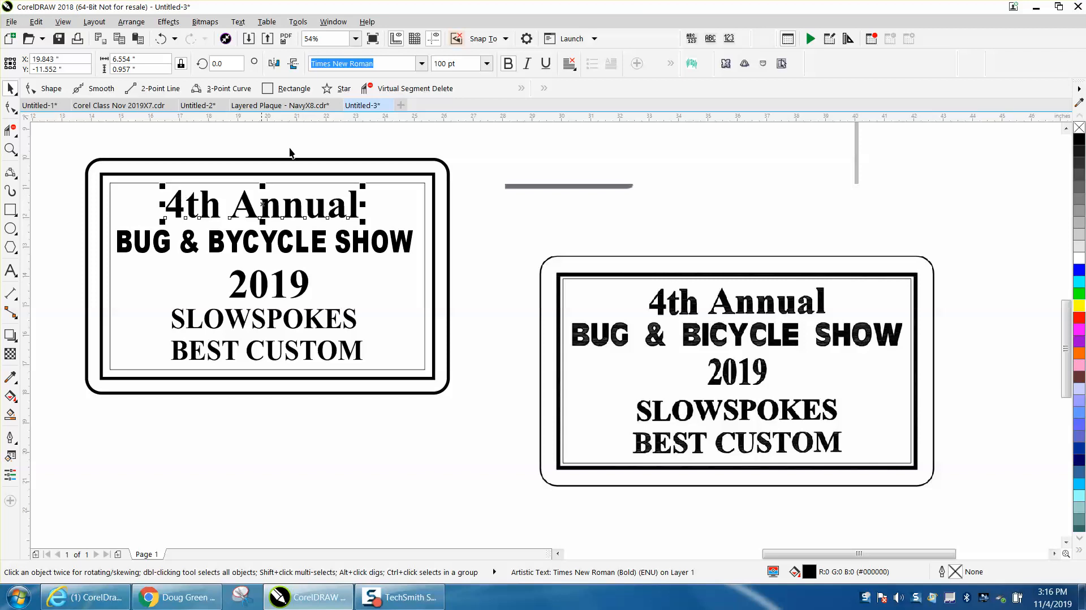
left_click(367, 239)
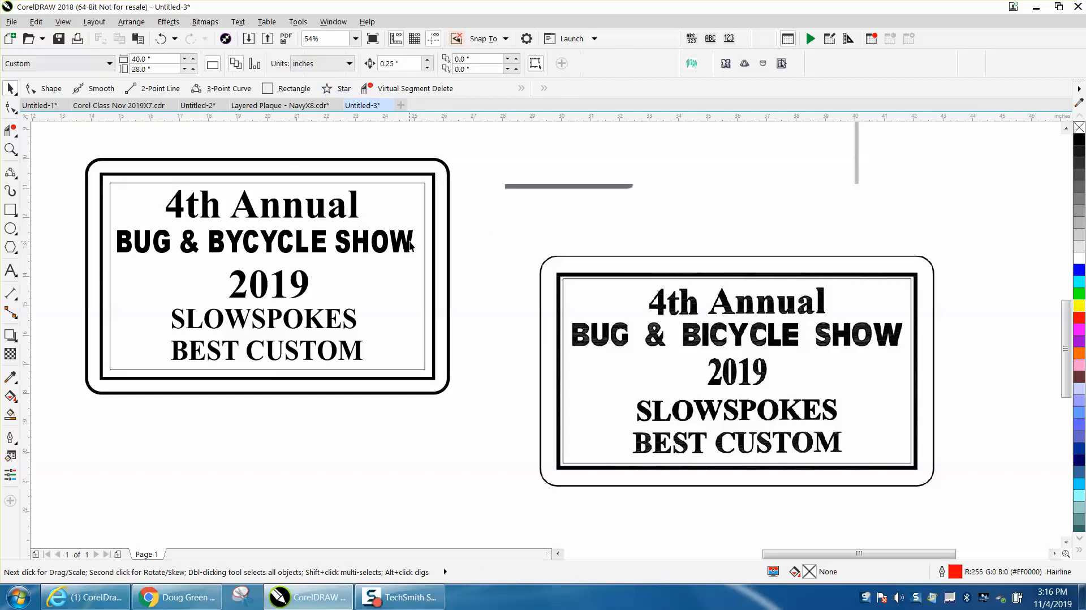
left_click(311, 240)
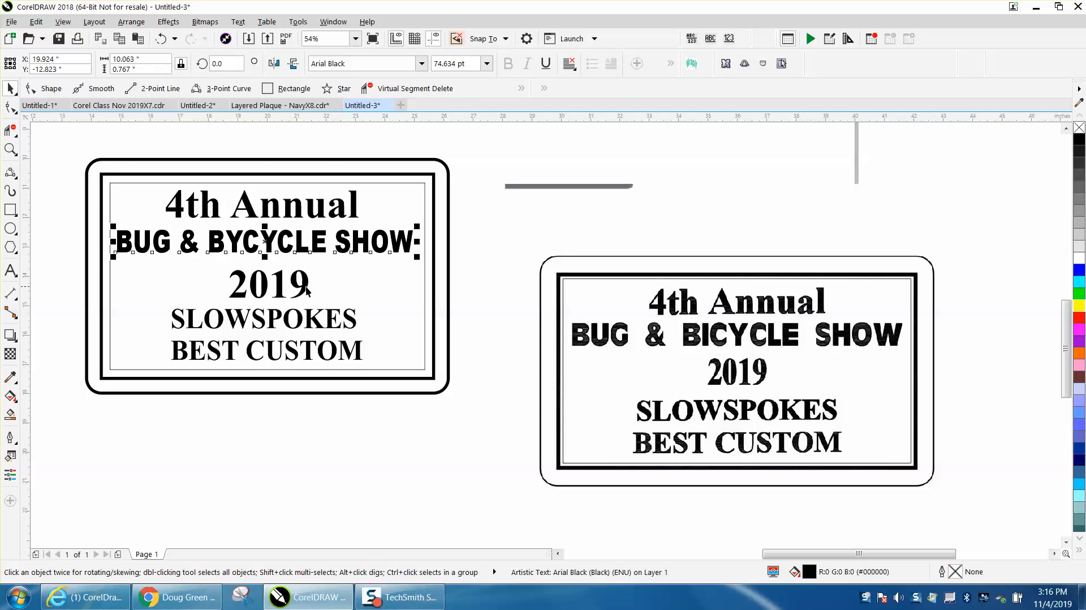
left_click(309, 315)
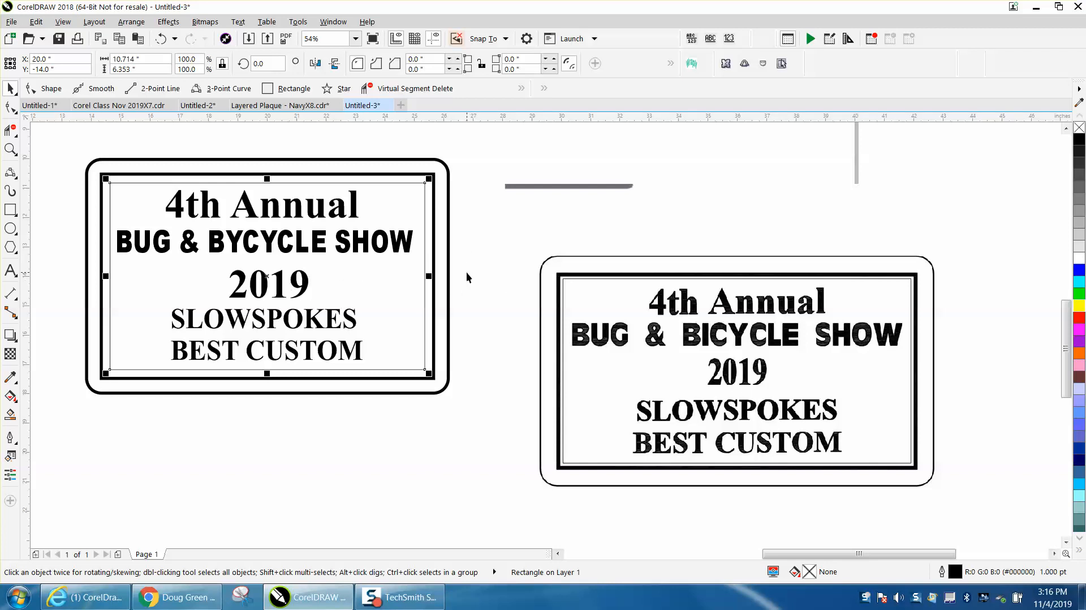
Step: Delete the border frames around the redrawn plaque's text
scroll(470, 259, "down", 2)
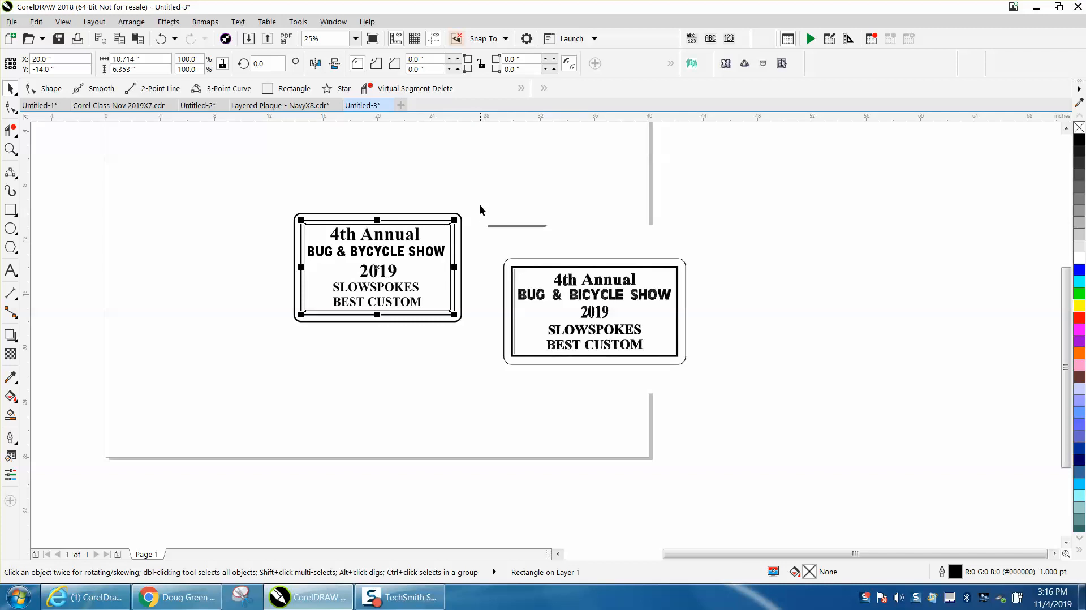
left_click(429, 216)
left_click(429, 214)
key("Delete")
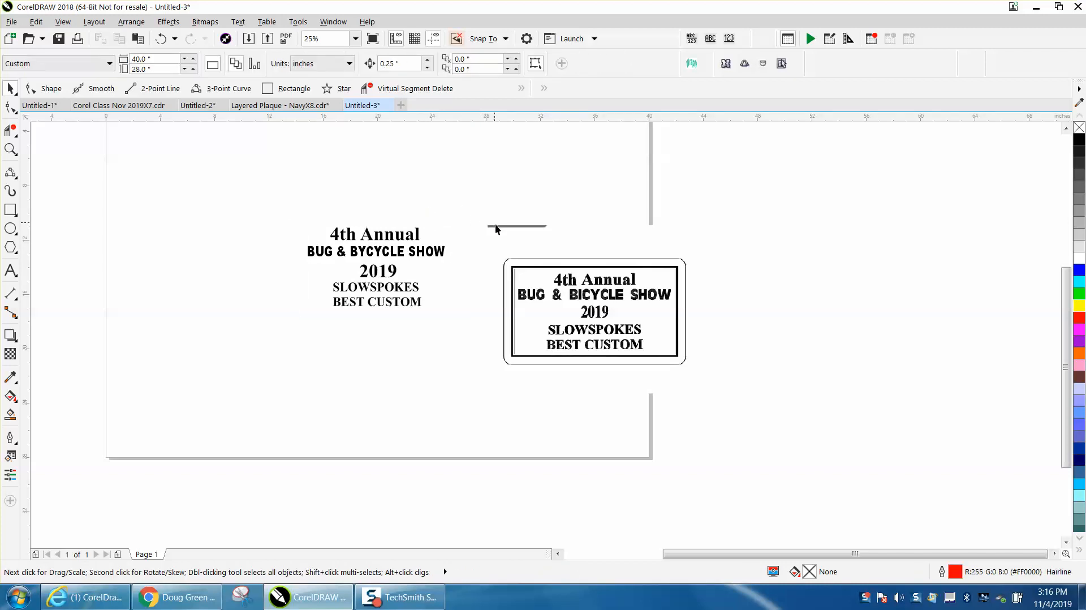
Step: Select all the remaining plaque text lines and group them
left_click(388, 247)
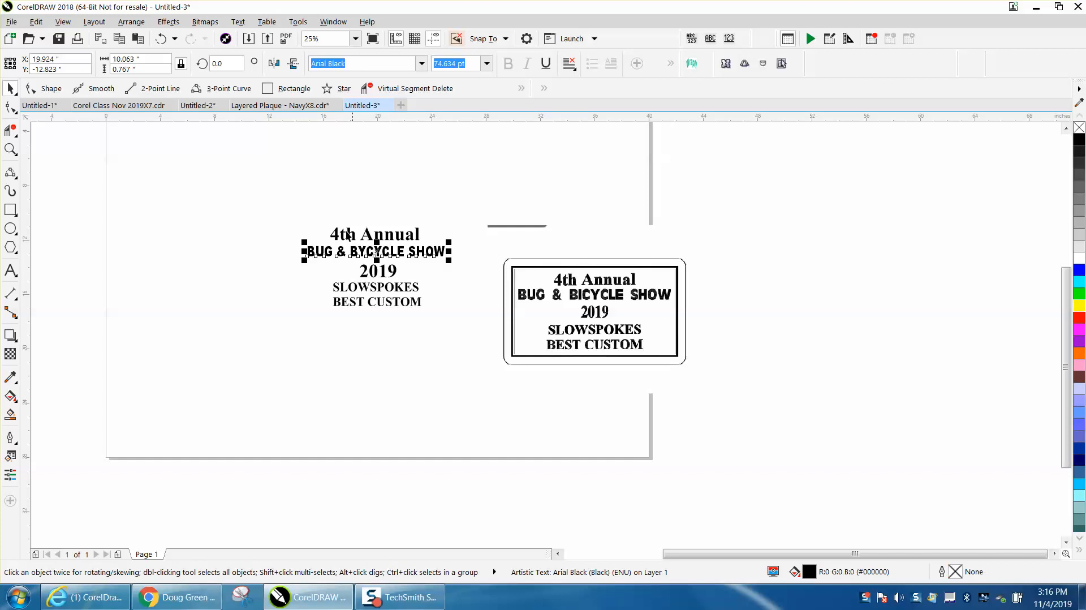
left_click_drag(452, 326, 456, 326)
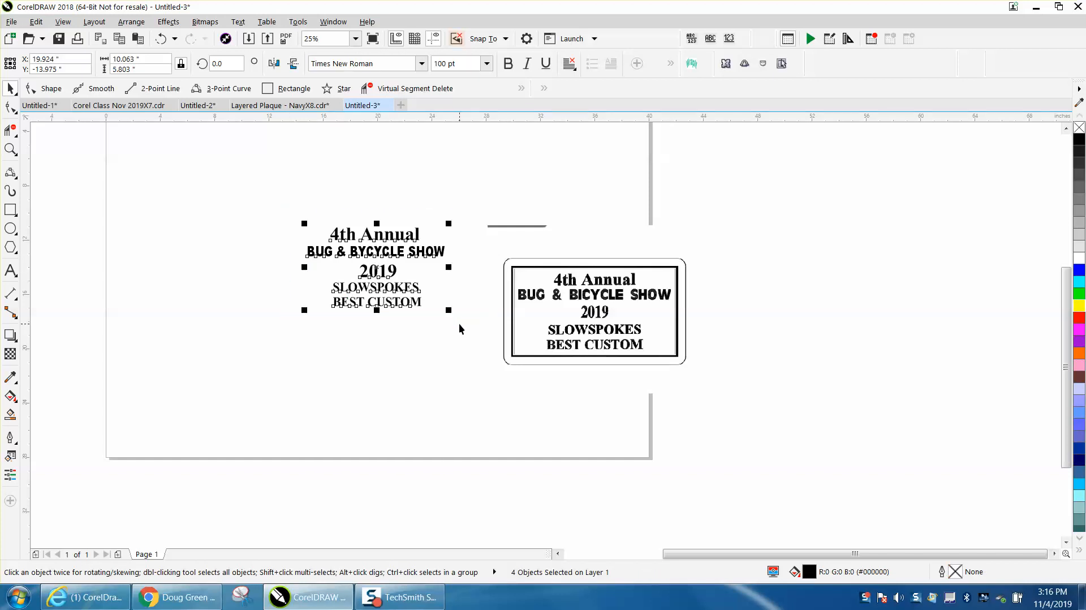
key("ctrl+g")
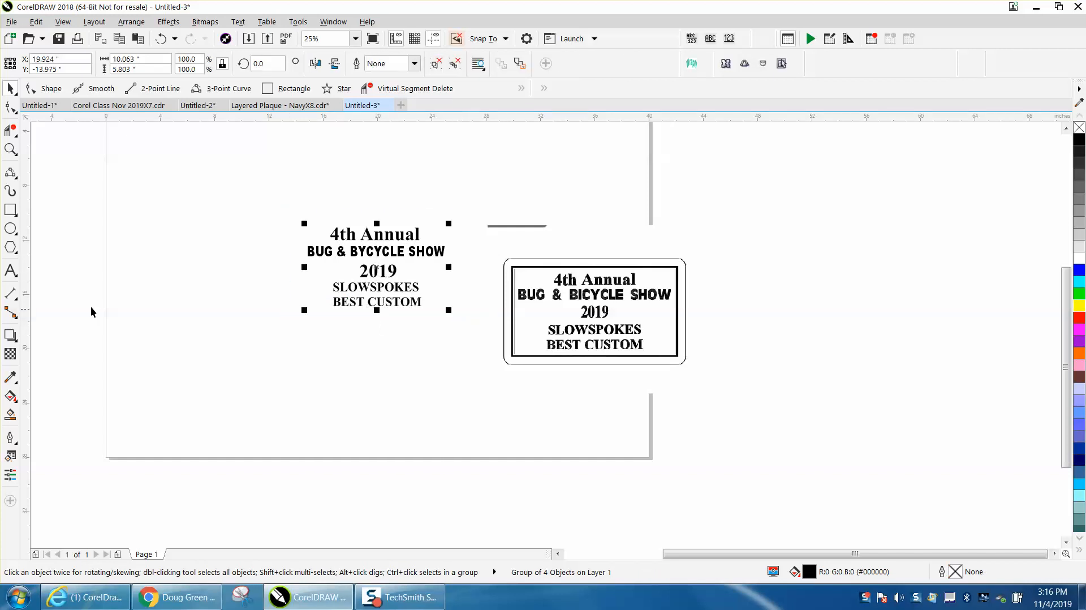
Step: Create a rectangle fitted around the grouped plaque text and open the Contour settings for it
left_click(10, 210)
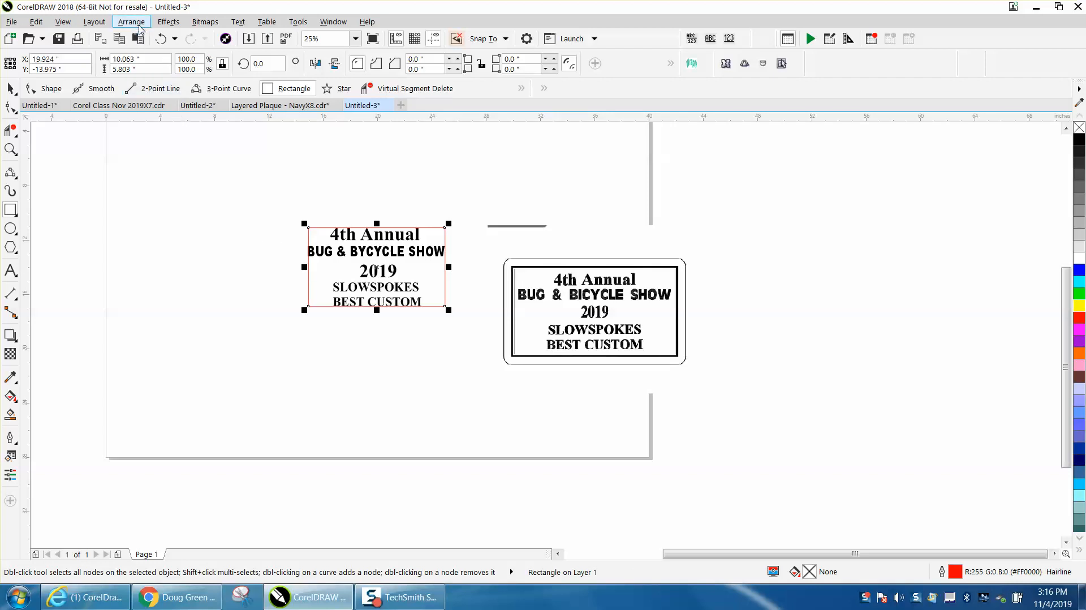
left_click(168, 22)
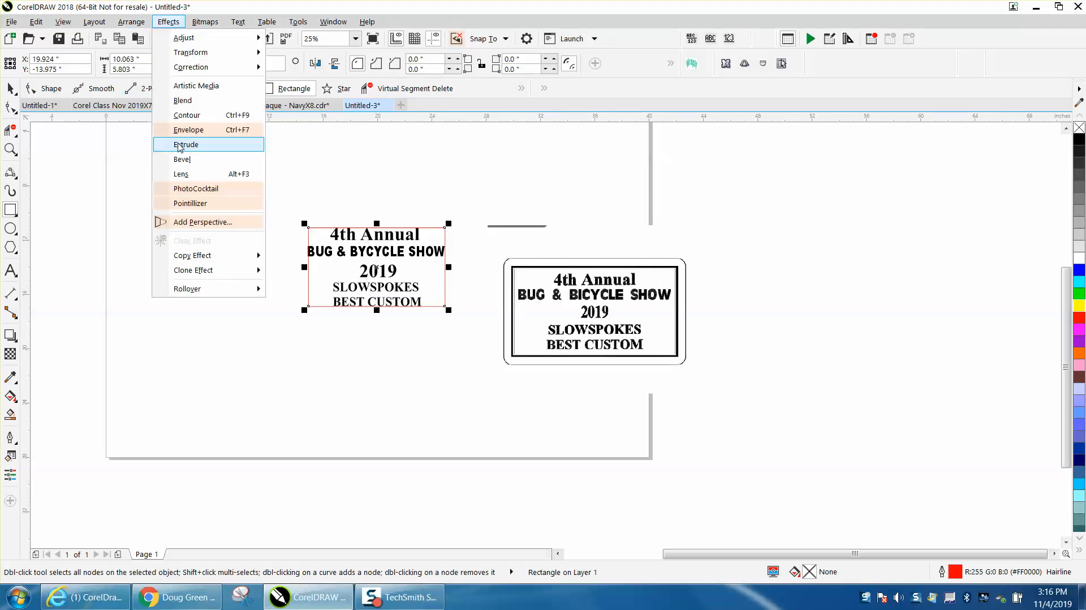
left_click(186, 115)
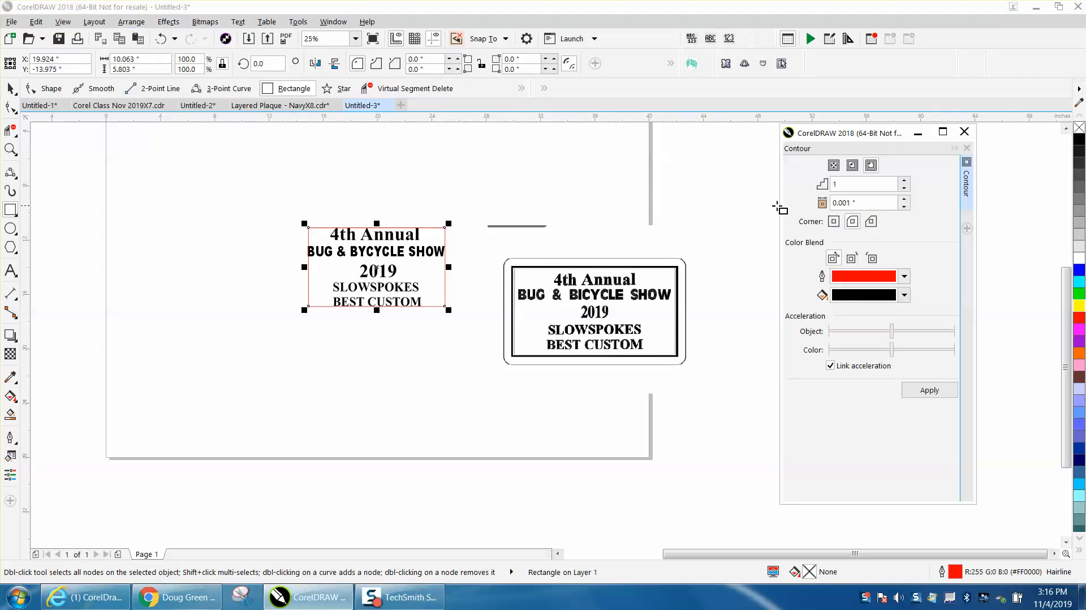
Step: Set the outline colour for the rectangle's contour to Black from the RGB Palette
left_click_drag(858, 203, 841, 202)
type(".")
key("Tab")
left_click(905, 276)
left_click(953, 347)
left_click(953, 346)
left_click(889, 348)
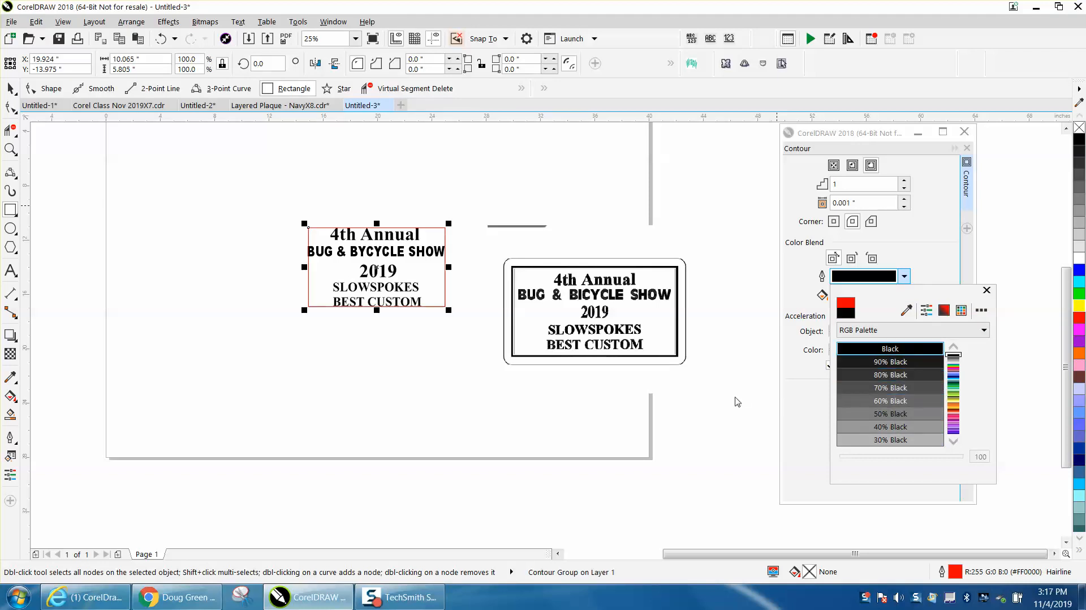
left_click(822, 422)
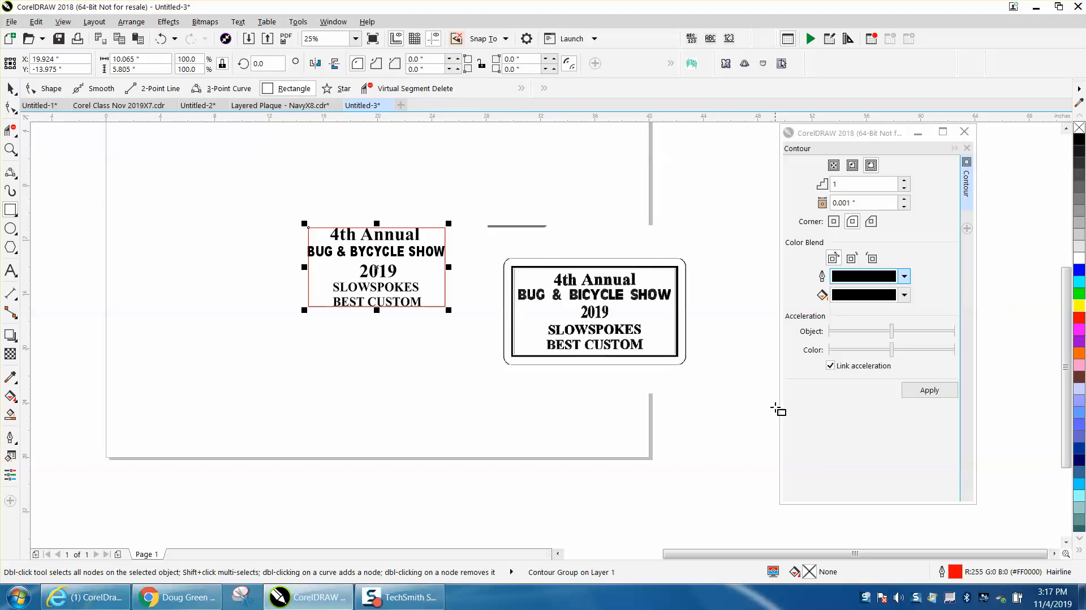
Step: Try a one-step outside contour with a 0.001 in offset on the rectangle, inspect its corner up close, and undo it
left_click(929, 390)
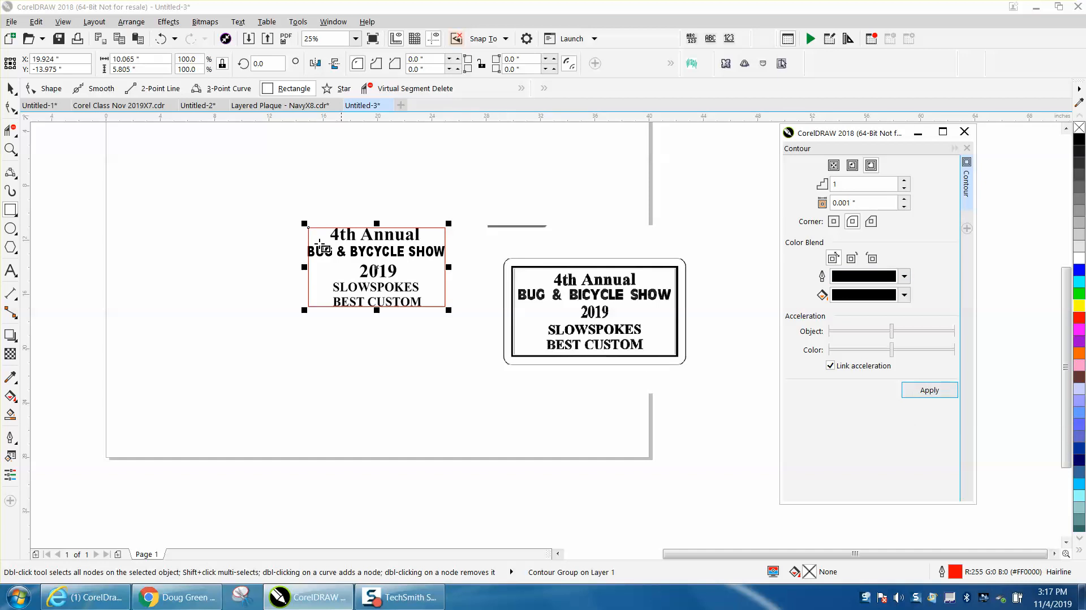
left_click(10, 149)
left_click_drag(267, 215, 360, 246)
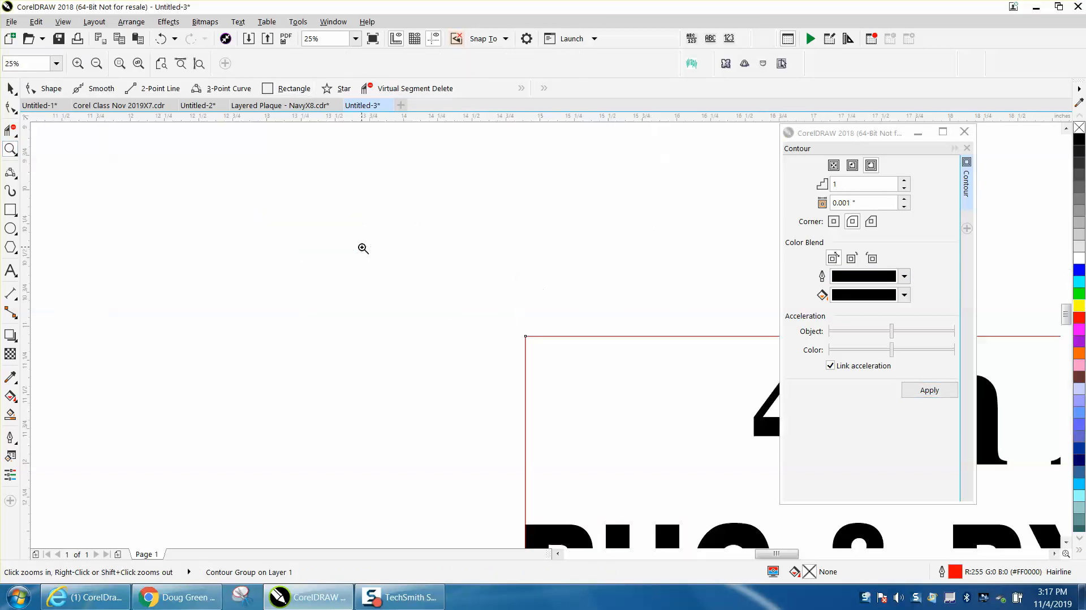
right_click(59, 139)
left_click(11, 89)
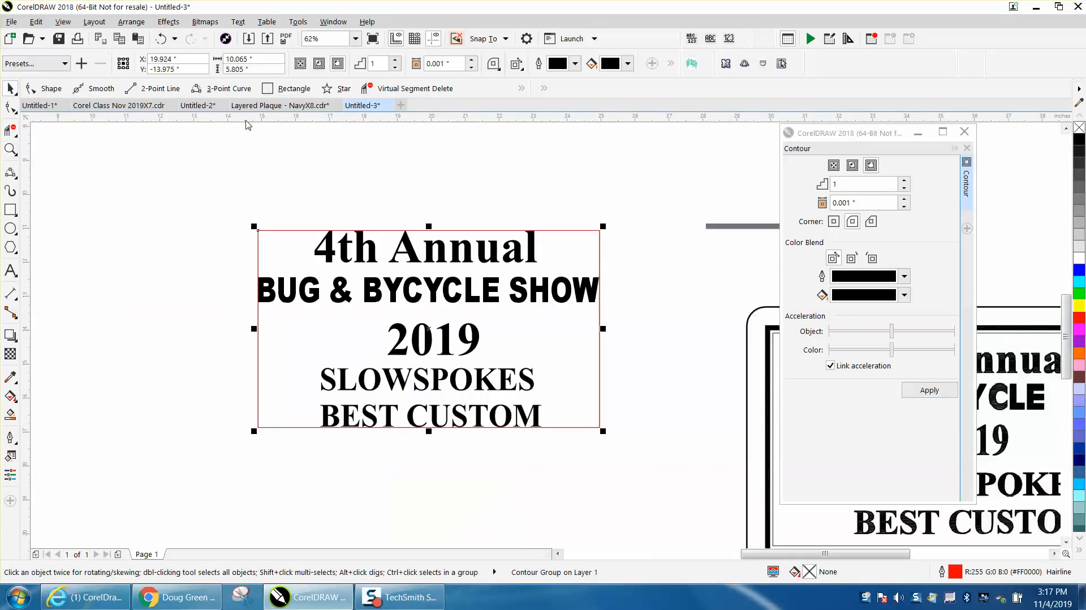
left_click(163, 38)
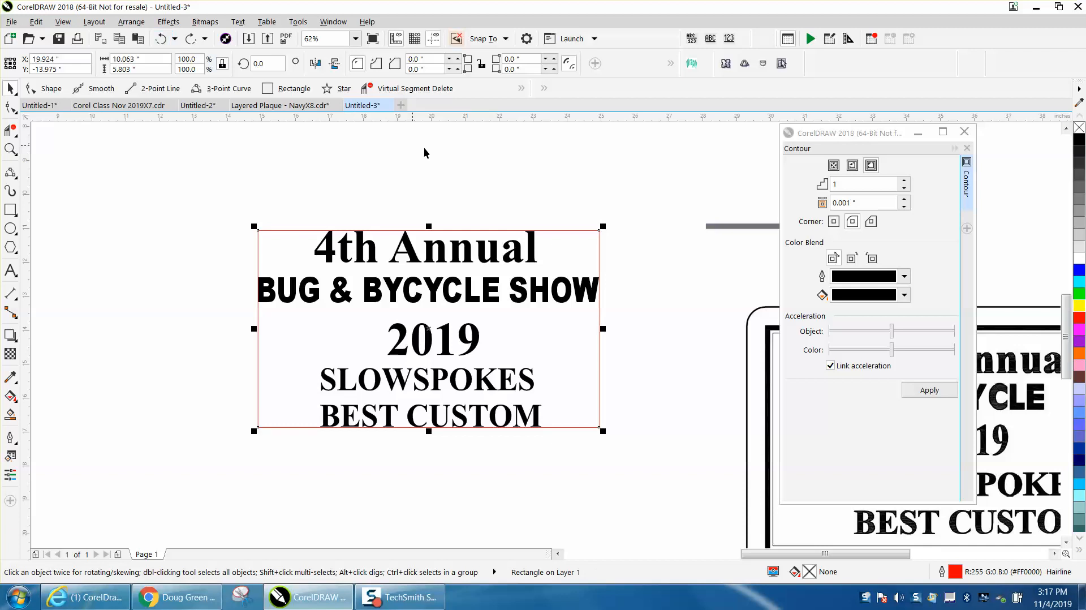
Step: Contour the rectangle outward in one step with a 0.25 in offset and mitered corners
left_click(838, 202)
type(".25")
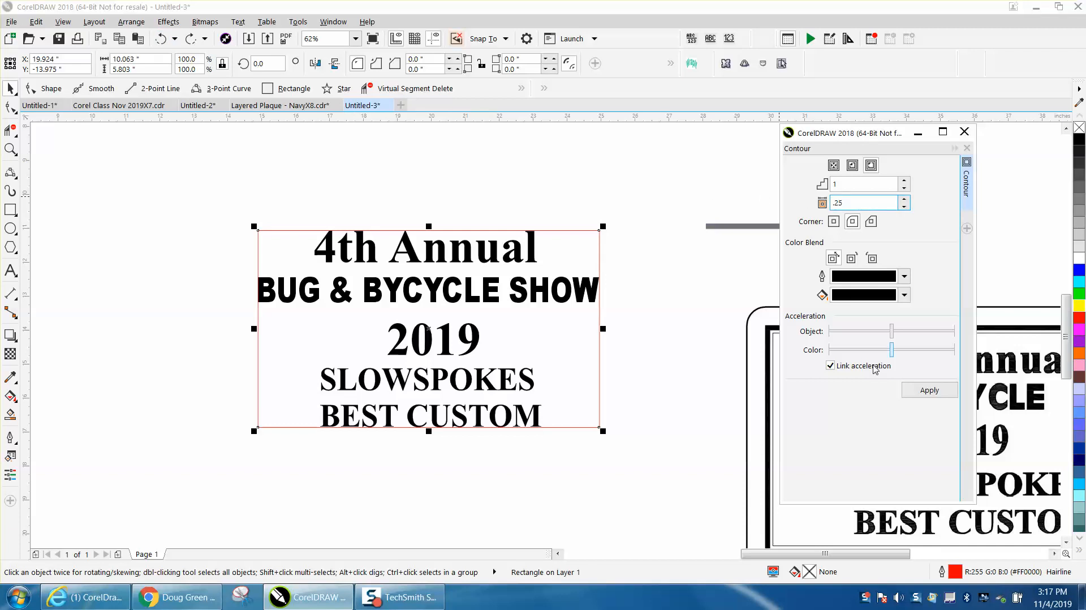
left_click(919, 392)
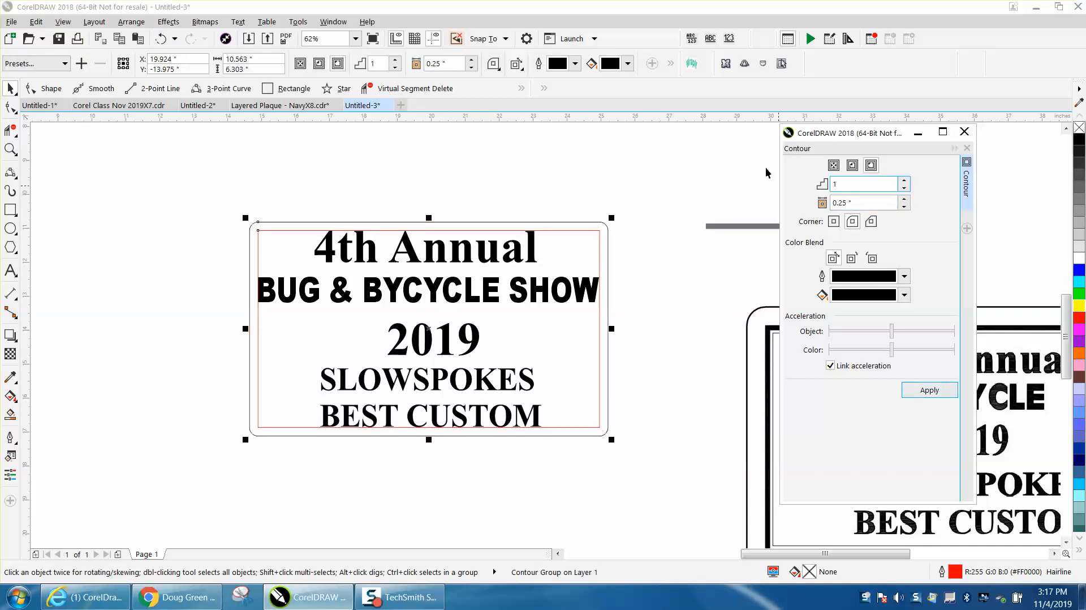
left_click(161, 39)
left_click(833, 221)
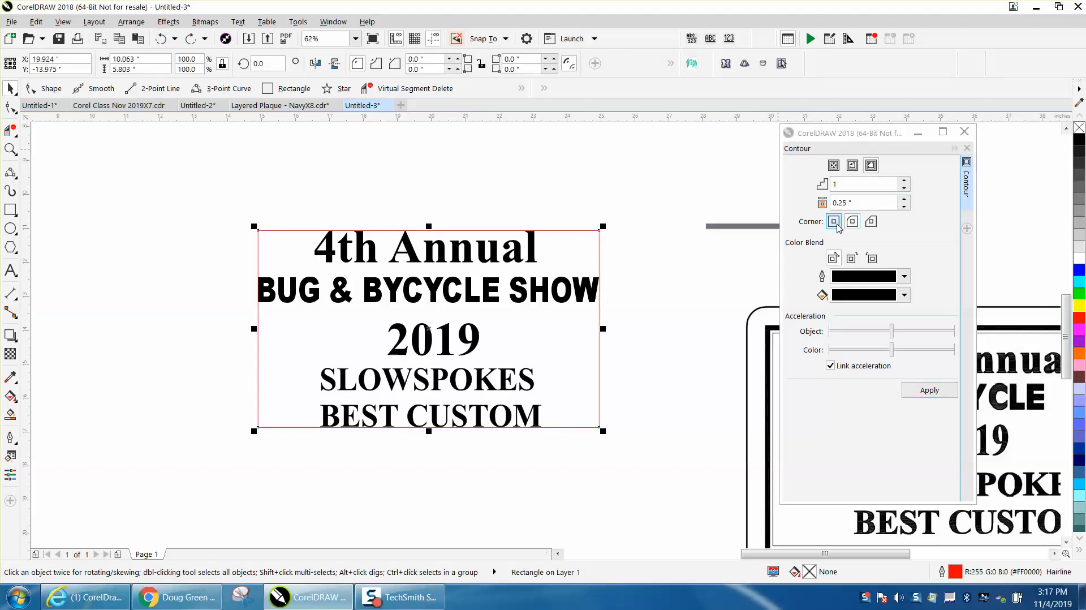
left_click(929, 390)
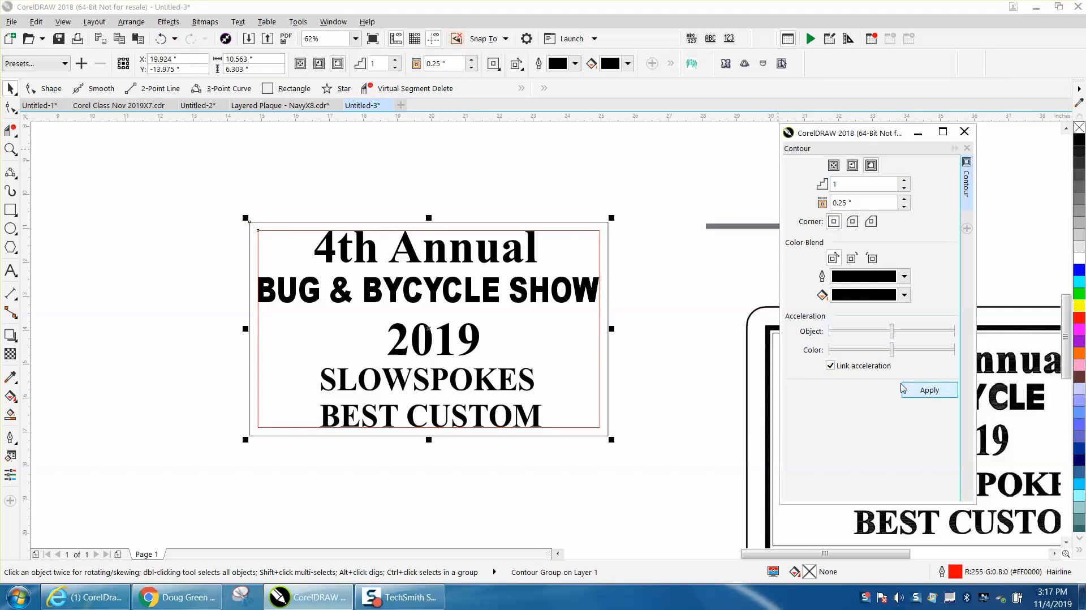
Step: Try to delete the red rectangle inside the contour
left_click(684, 290)
left_click(599, 236)
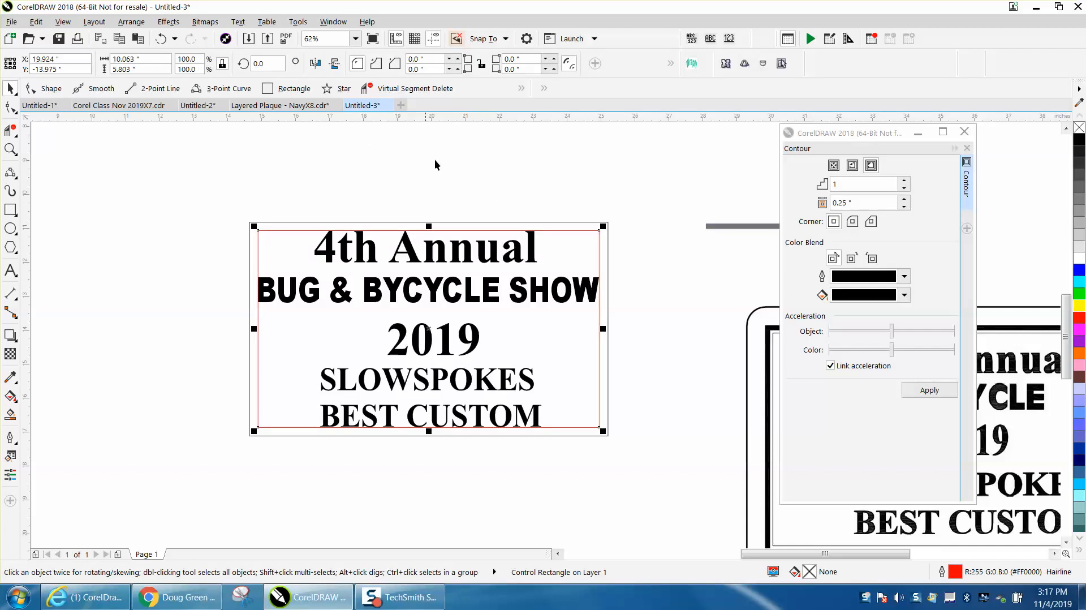
key("ctrl+z")
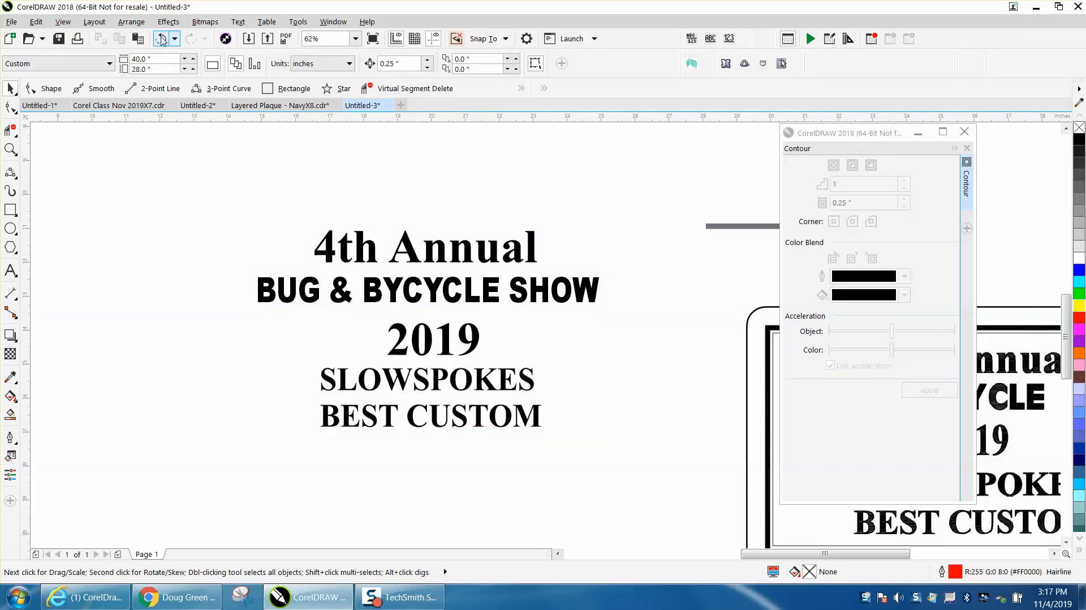
Step: Break the contour group apart and delete the inner red rectangle
left_click(131, 21)
left_click(191, 228)
left_click(191, 229)
left_click(293, 228)
left_click(291, 162)
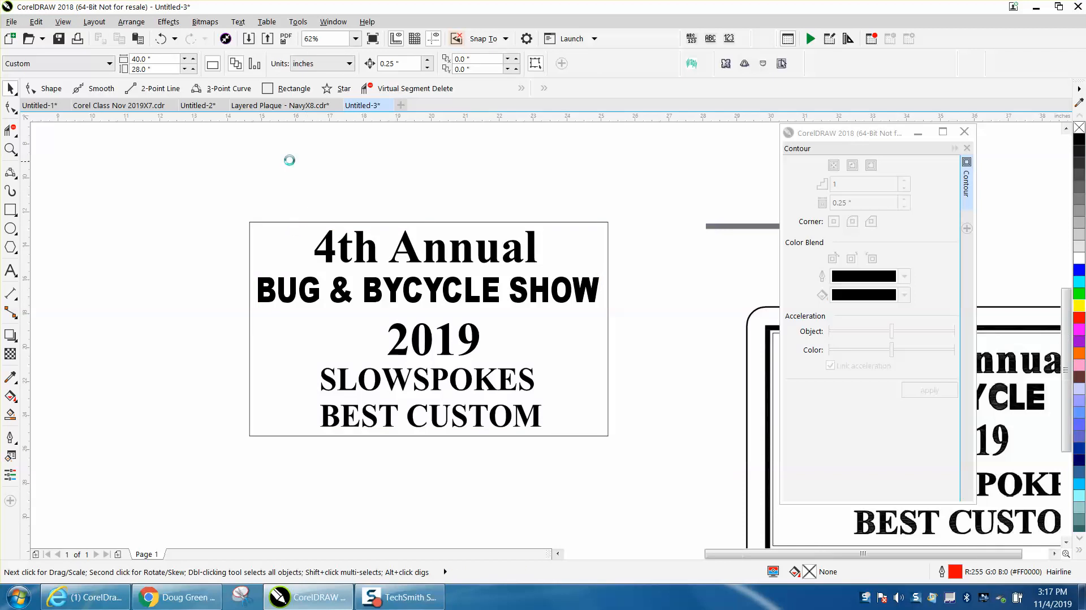
Step: Examine the line weights and spacing of the scanned plaque's double border at one corner
scroll(291, 162, "down", 1)
left_click(10, 149)
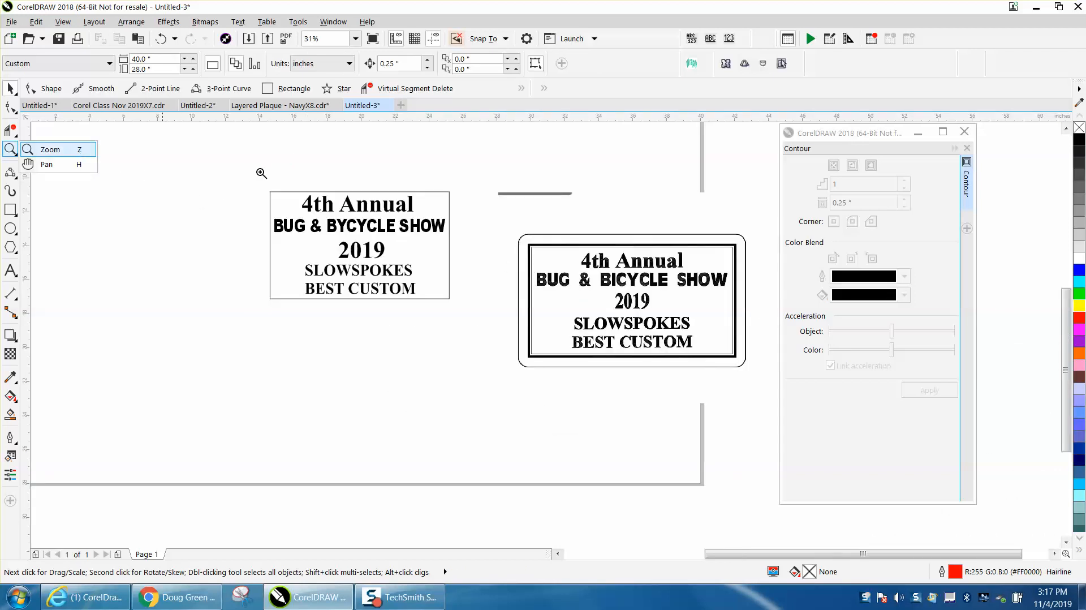
left_click(80, 150)
left_click_drag(523, 242, 562, 259)
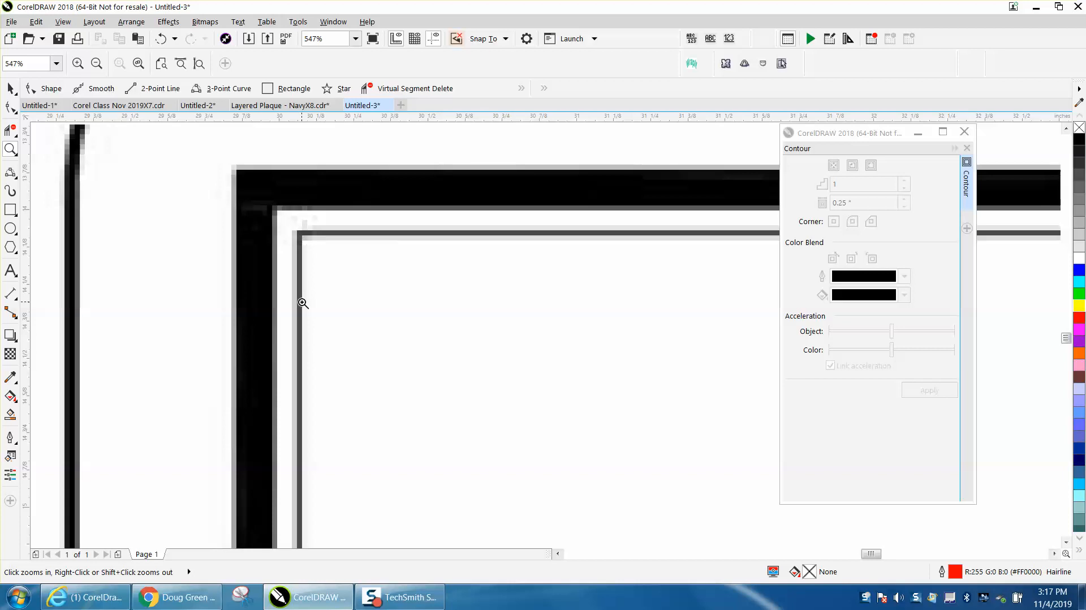
scroll(522, 189, "down", 2)
scroll(522, 189, "down", 2)
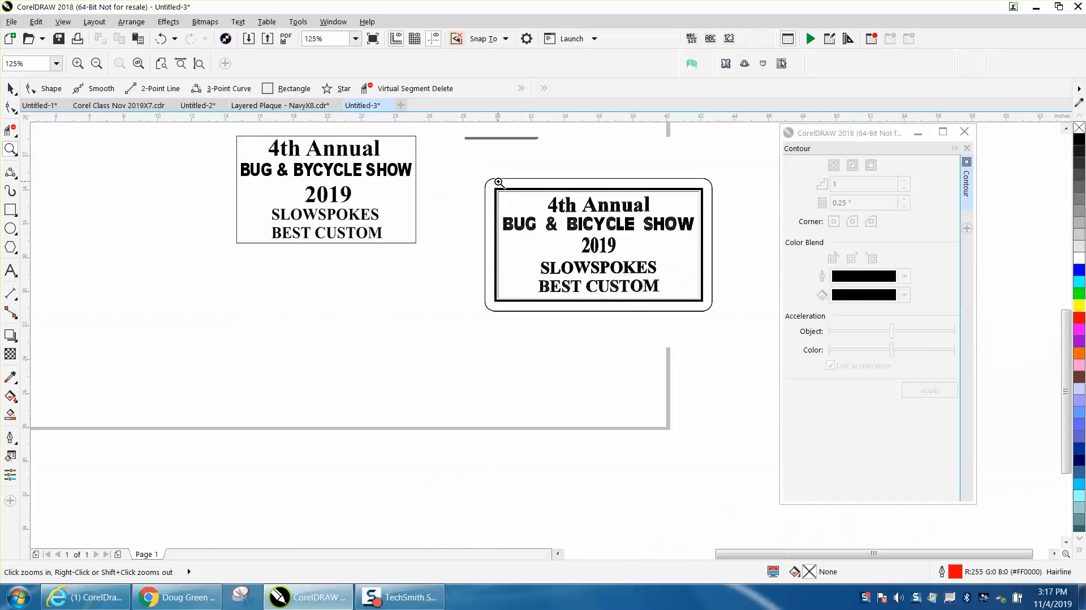
Step: Contour the border rectangle around the redrawn text outward in one step with a 0.5 in offset
left_click(10, 88)
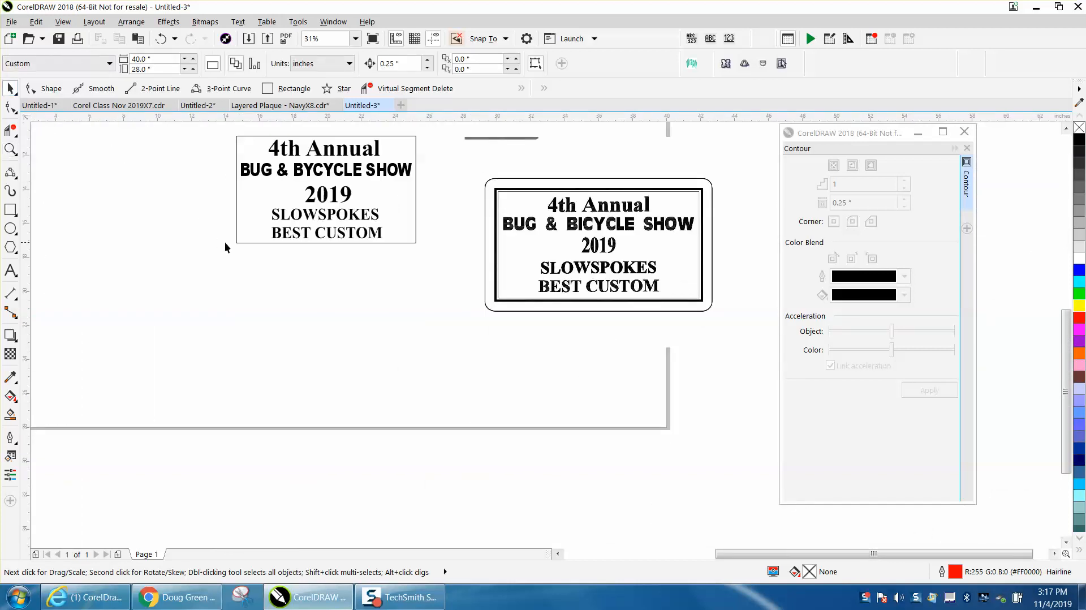
left_click(240, 243)
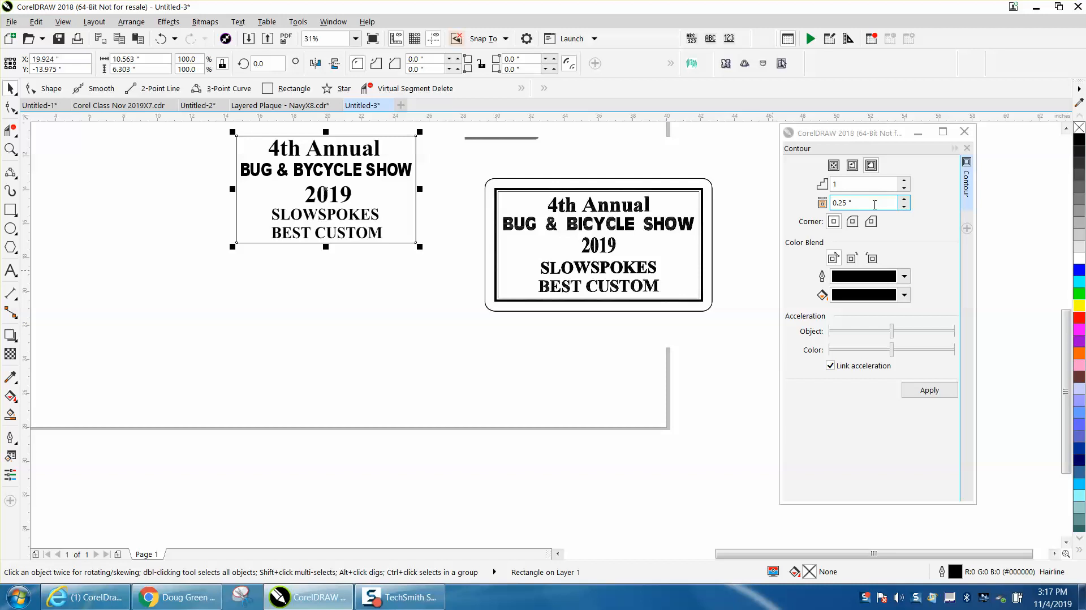
left_click_drag(874, 204, 819, 207)
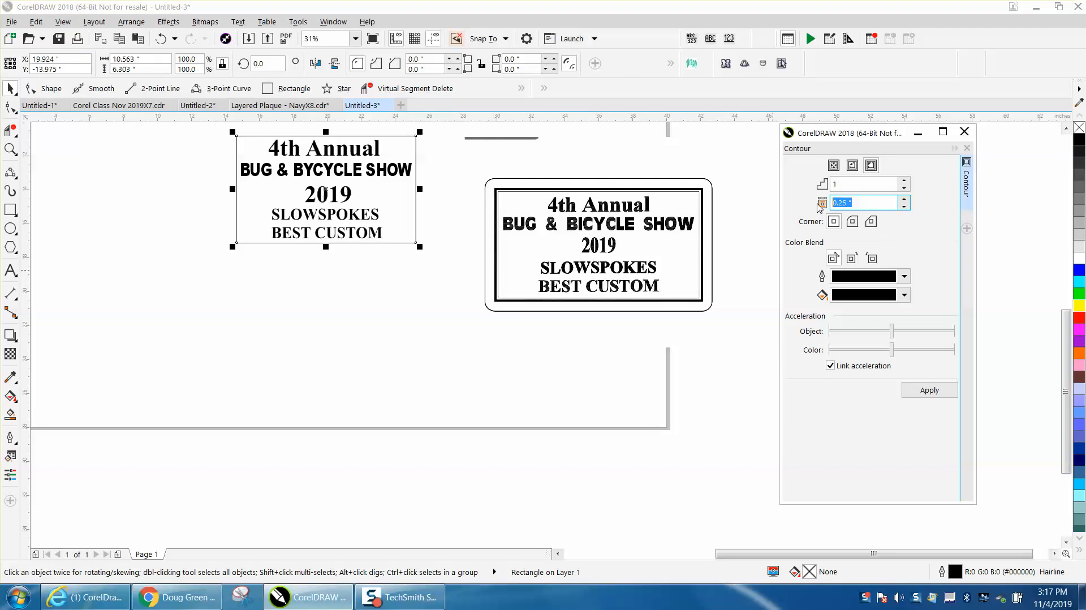
type(".5")
left_click(927, 391)
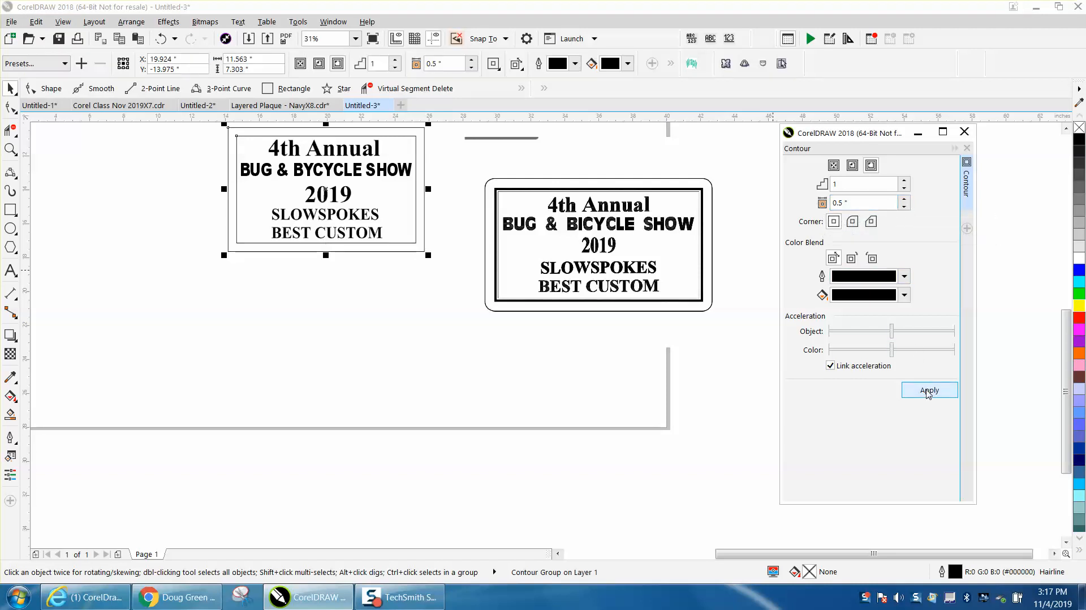
Step: Set the outline width of the contoured border group to 8 pt
double_click(955, 571)
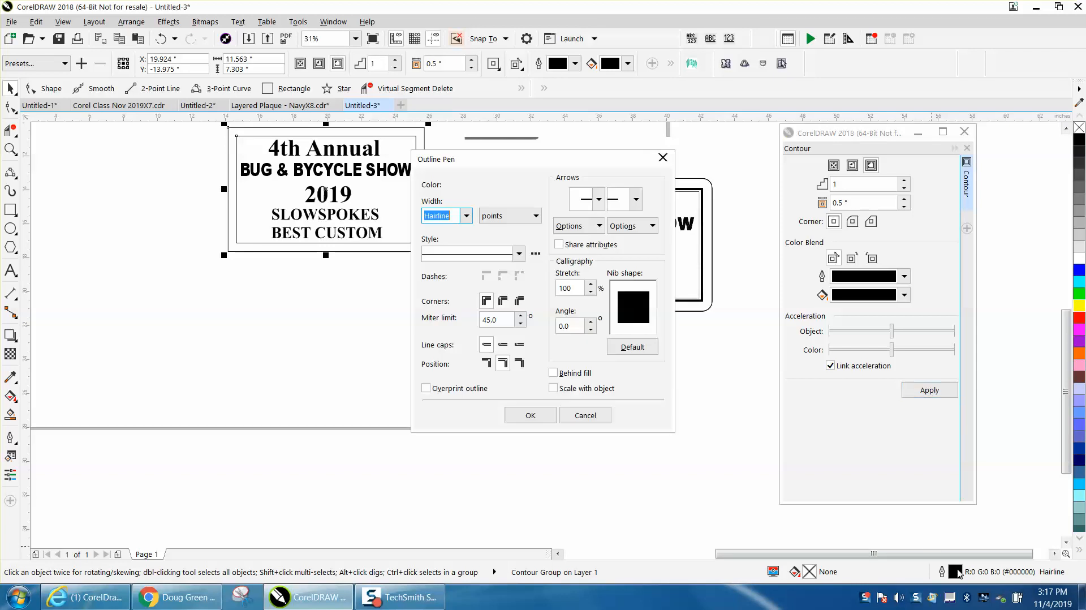
left_click(485, 186)
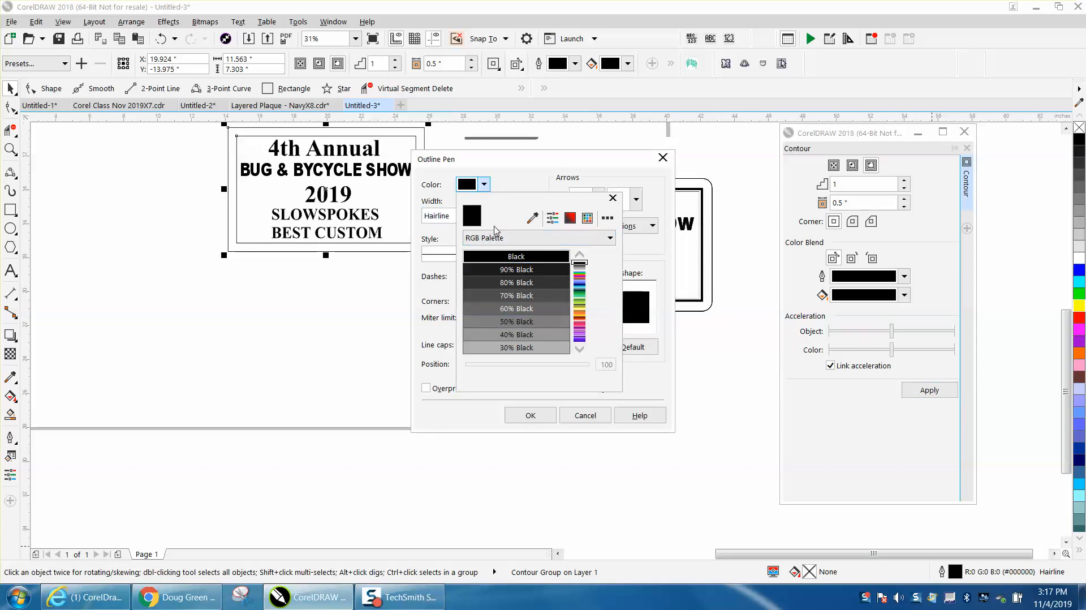
left_click(448, 215)
left_click(468, 217)
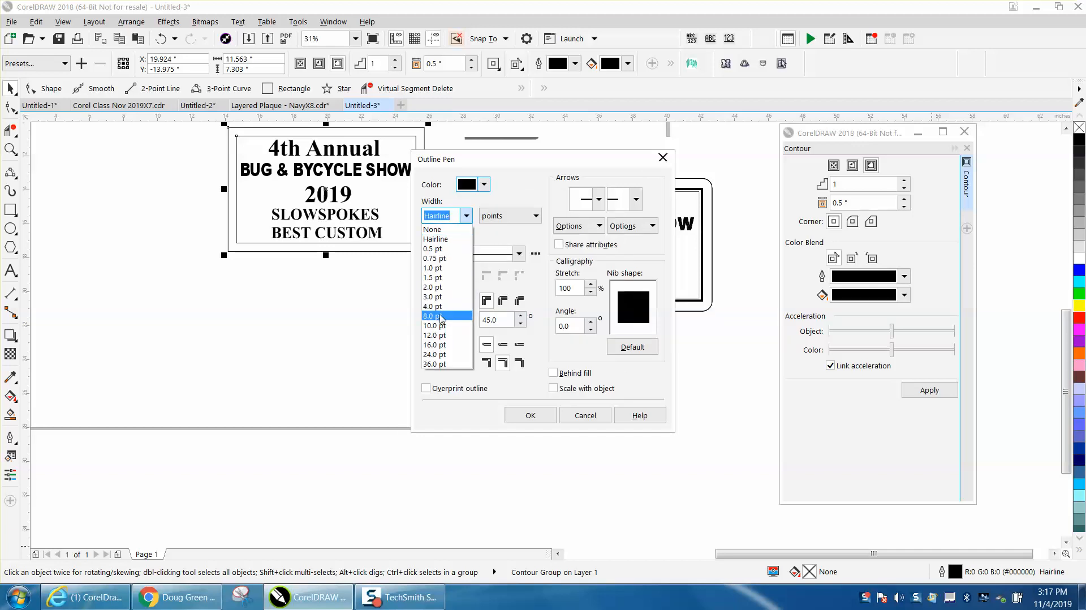
left_click(445, 322)
left_click(528, 416)
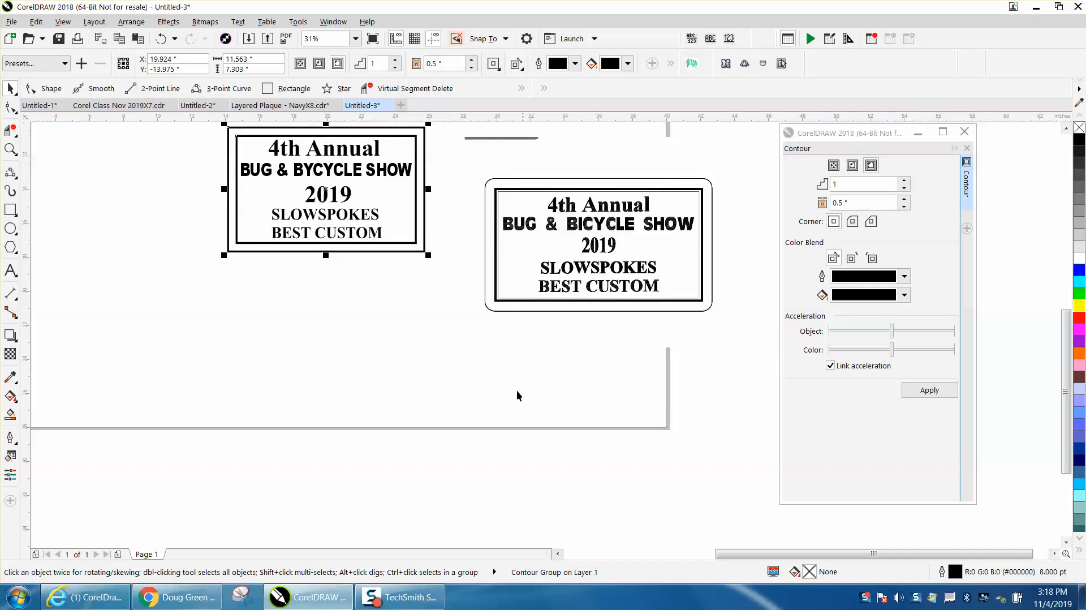
Step: Try to break the thick-outlined contour group apart, and undo both that and the 8 pt outline
left_click(131, 21)
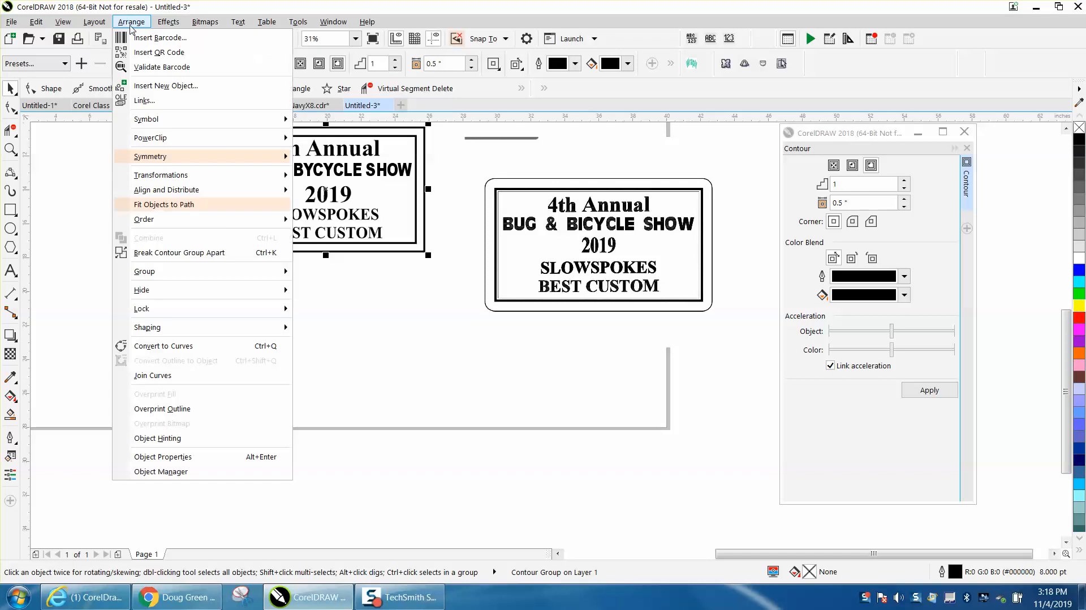
left_click(130, 22)
left_click(132, 21)
left_click(181, 252)
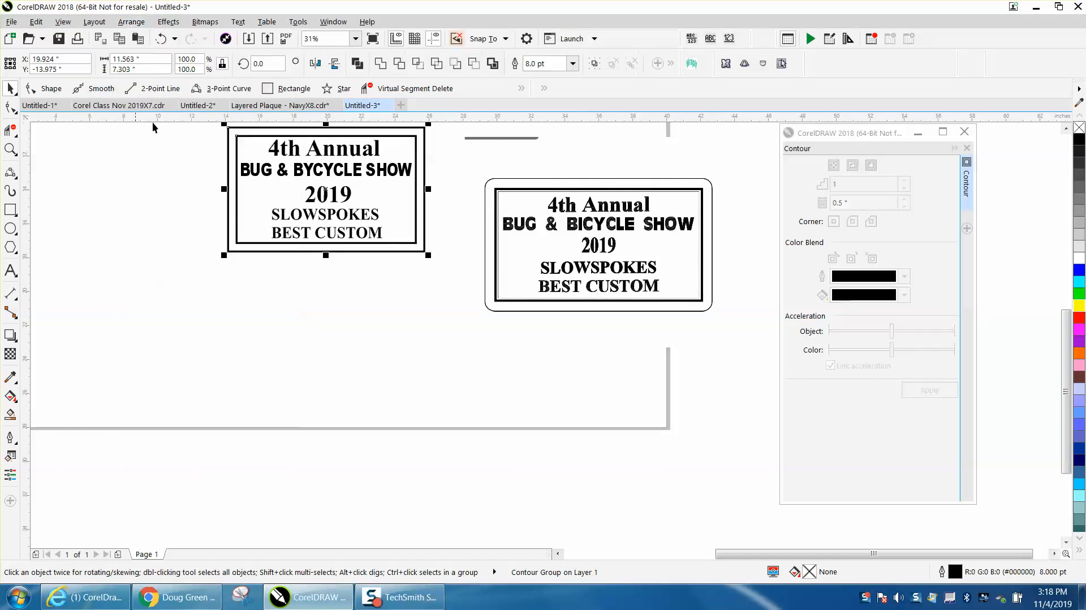
left_click(160, 38)
left_click(160, 38)
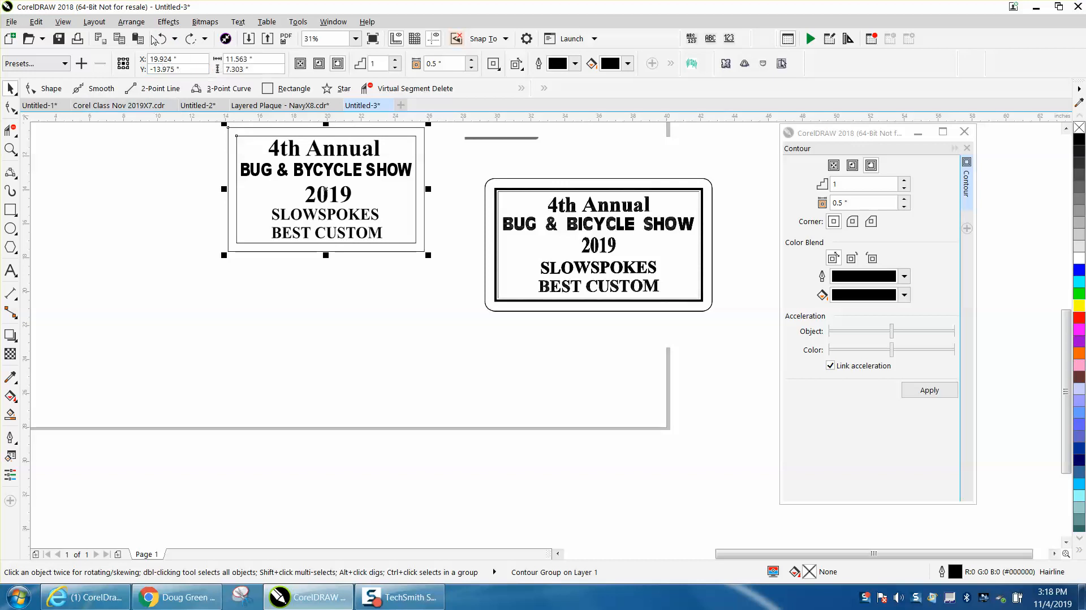
Step: Break the contour group apart into separate inner and outer border rectangles
left_click(138, 25)
left_click(181, 252)
left_click(158, 235)
Step: Set the inner border rectangle's outline width to 1 pt
left_click(415, 154)
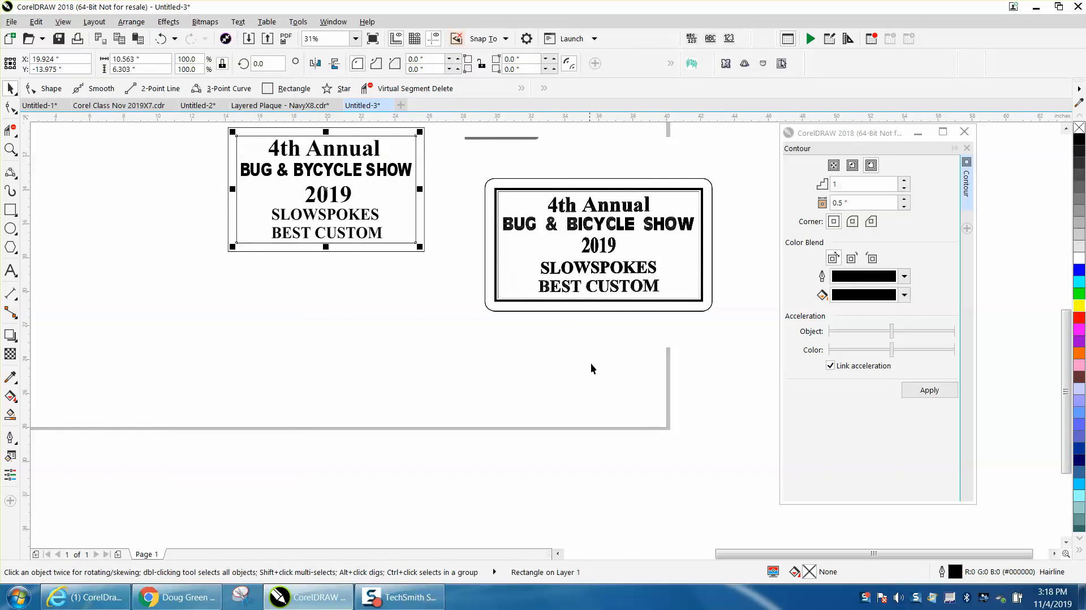
double_click(955, 571)
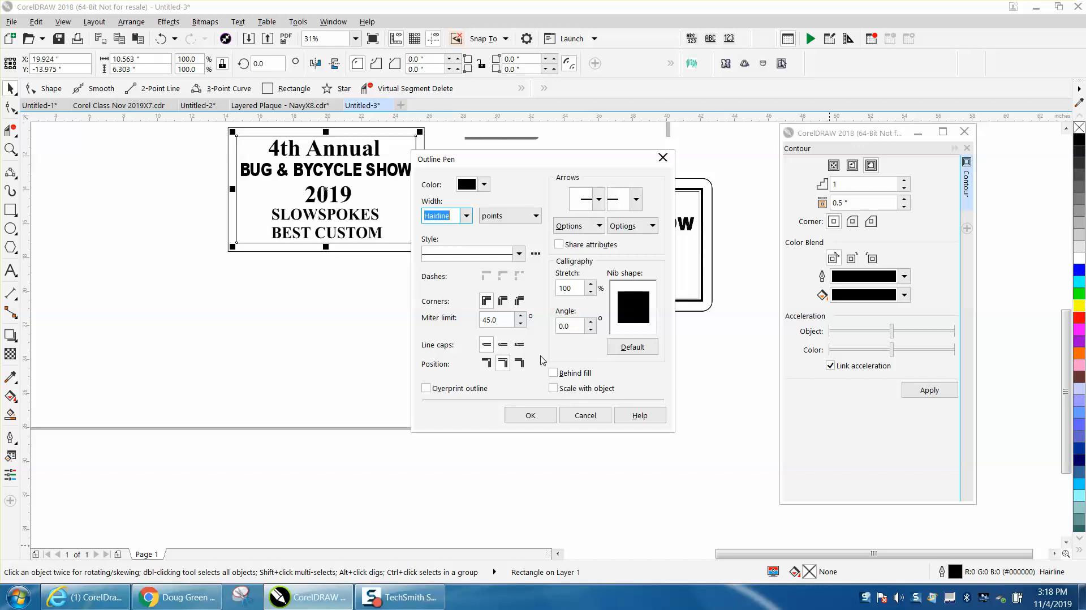
left_click(465, 216)
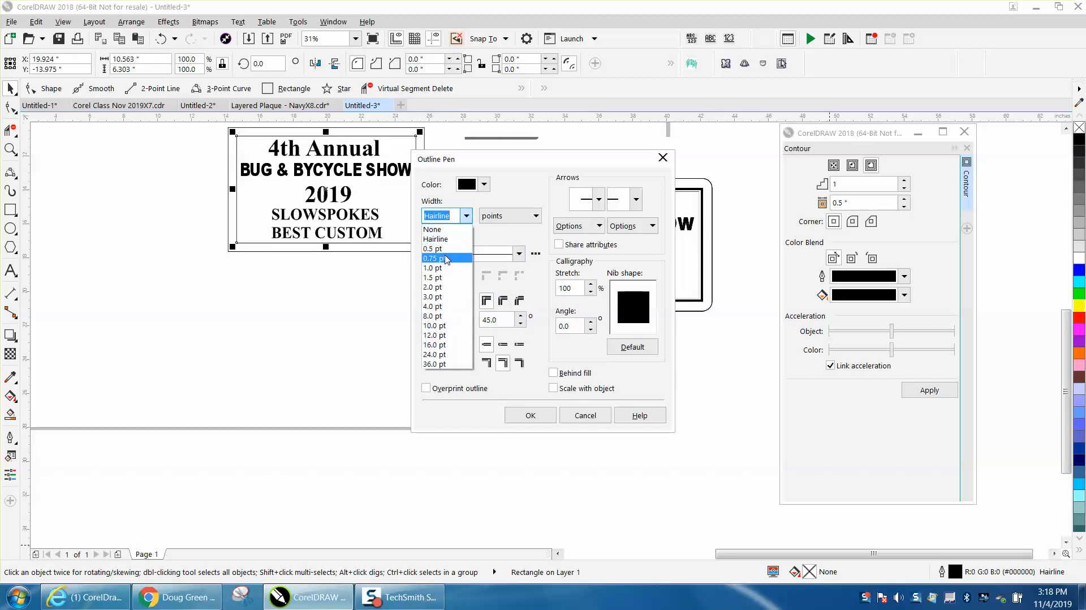
left_click(442, 268)
left_click(526, 415)
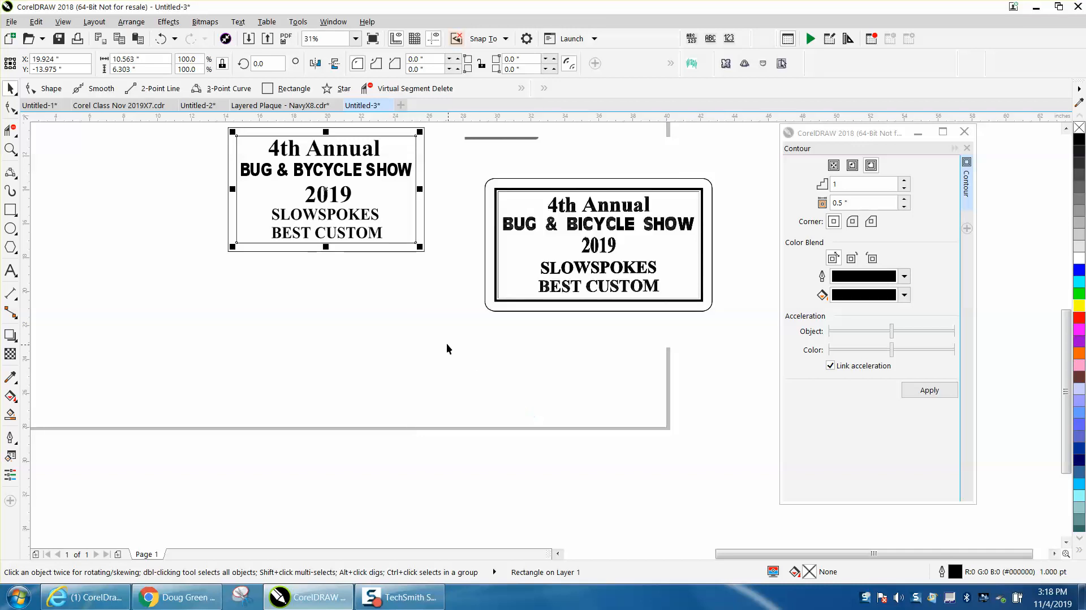
Step: Set the outer border rectangle's outline width to 8 pt and make it scale with the object
left_click(424, 252)
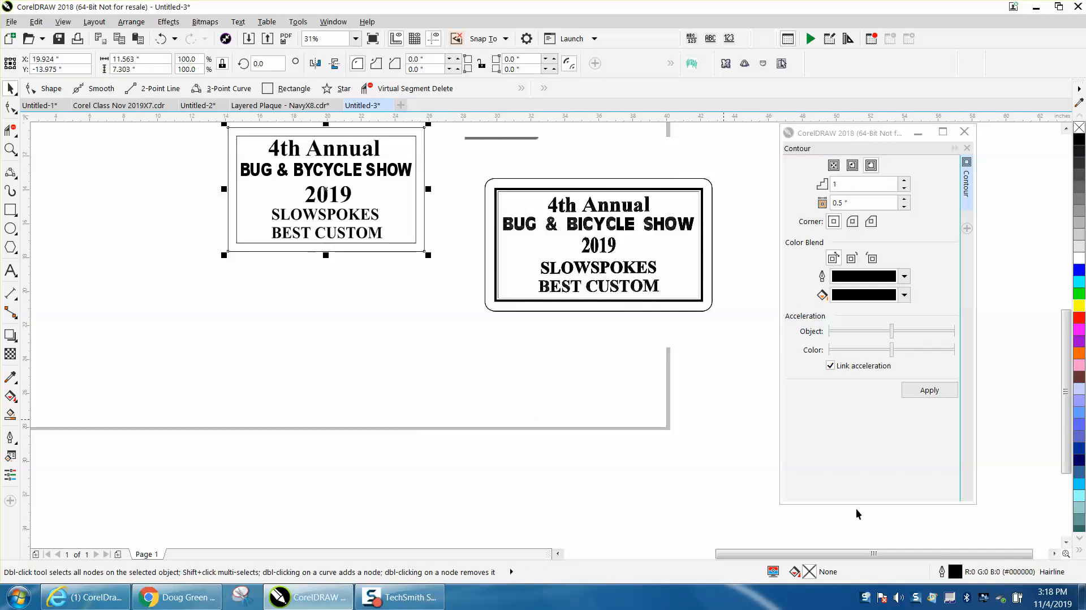
double_click(967, 574)
left_click(466, 216)
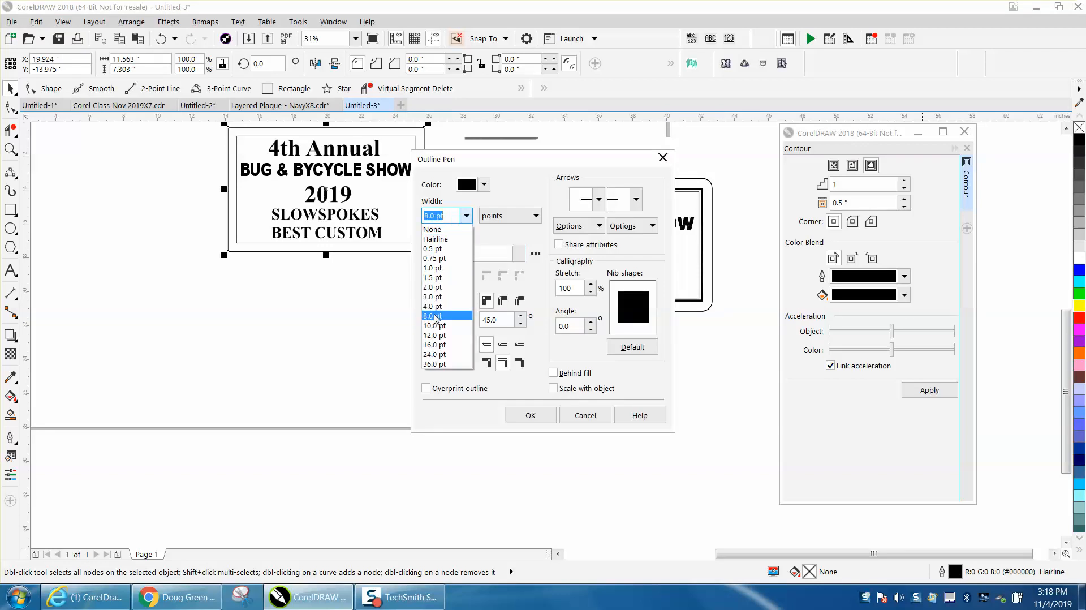
left_click(433, 307)
left_click(553, 388)
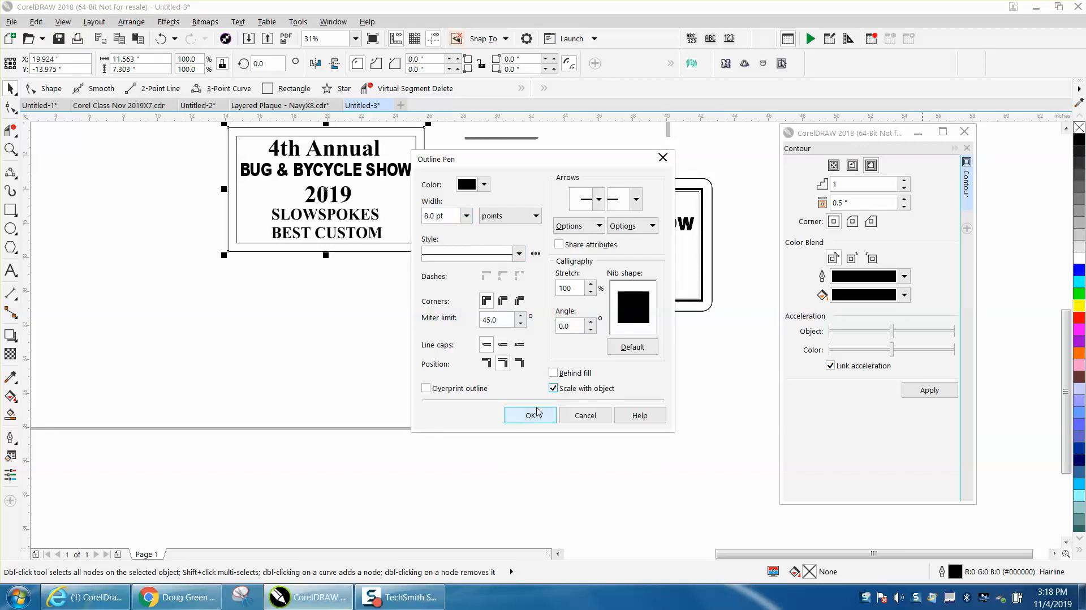
left_click(530, 415)
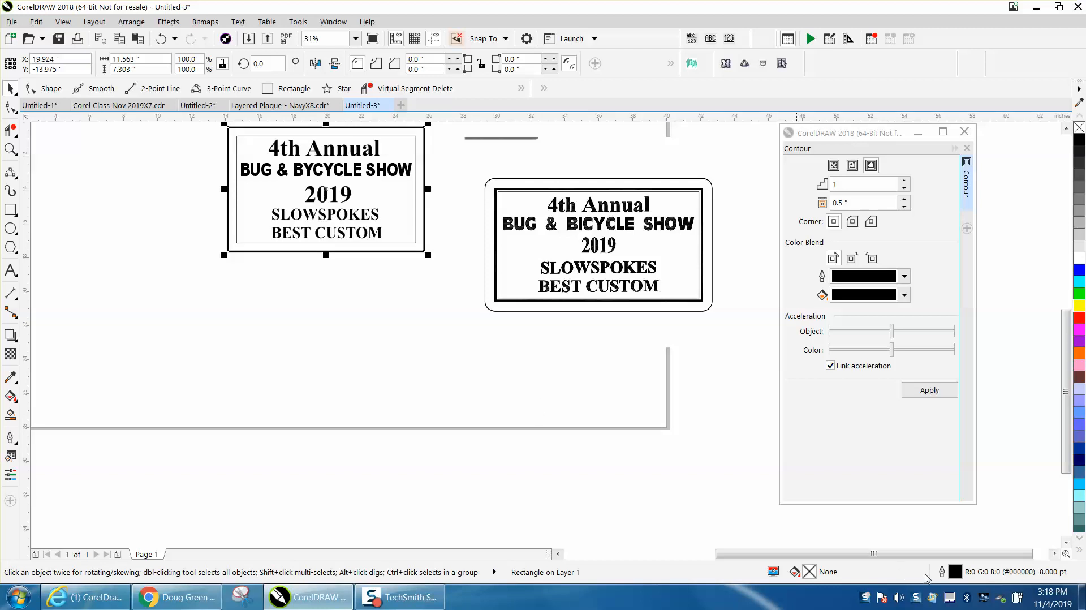
Step: Reduce the outer border rectangle's outline width to 7.5 pt
double_click(953, 573)
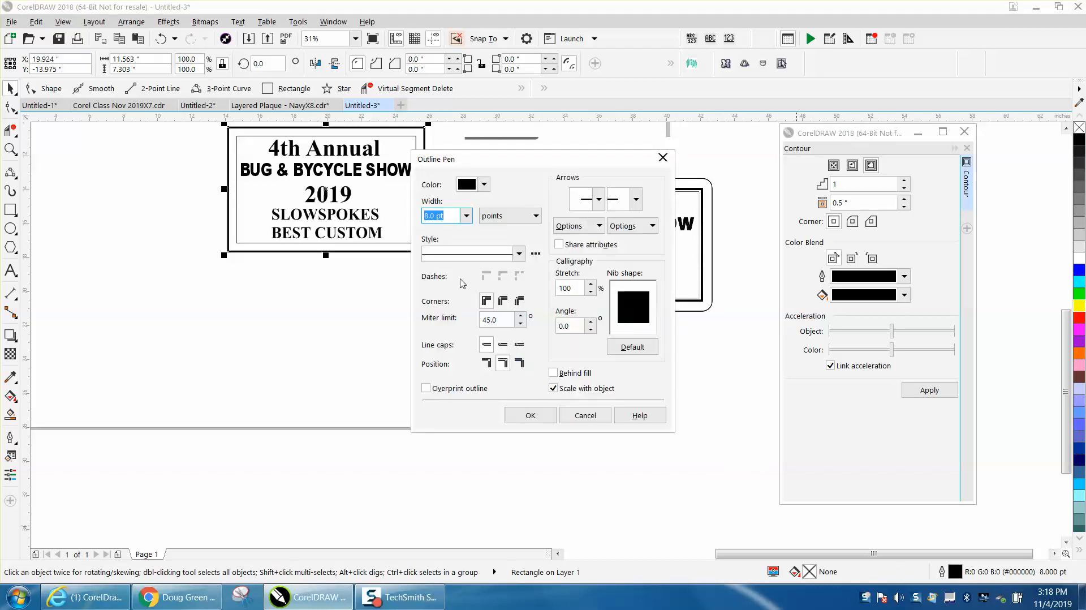
left_click(466, 215)
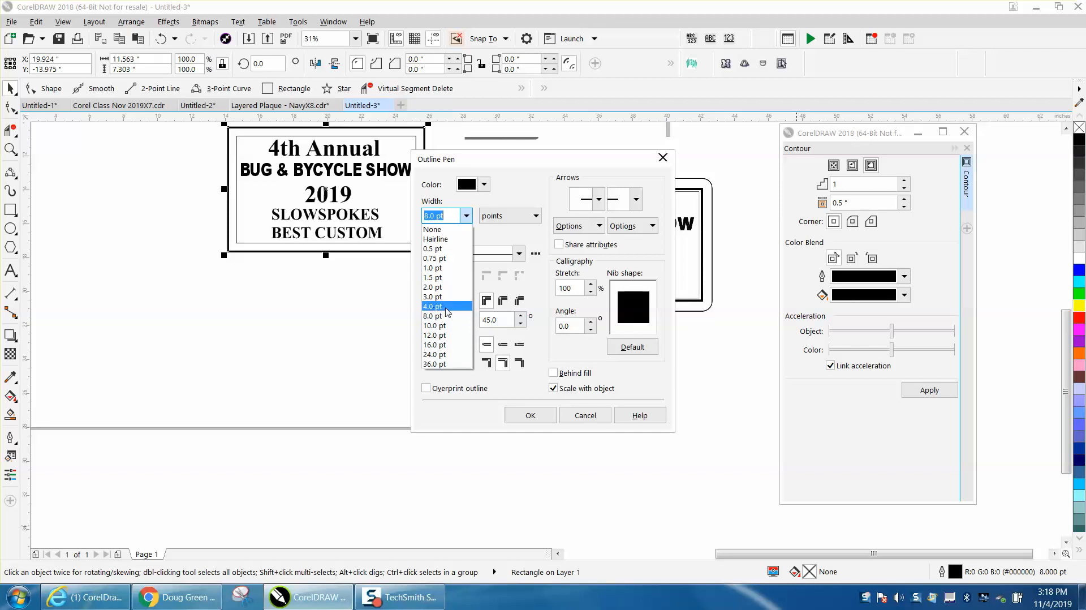
key("Escape")
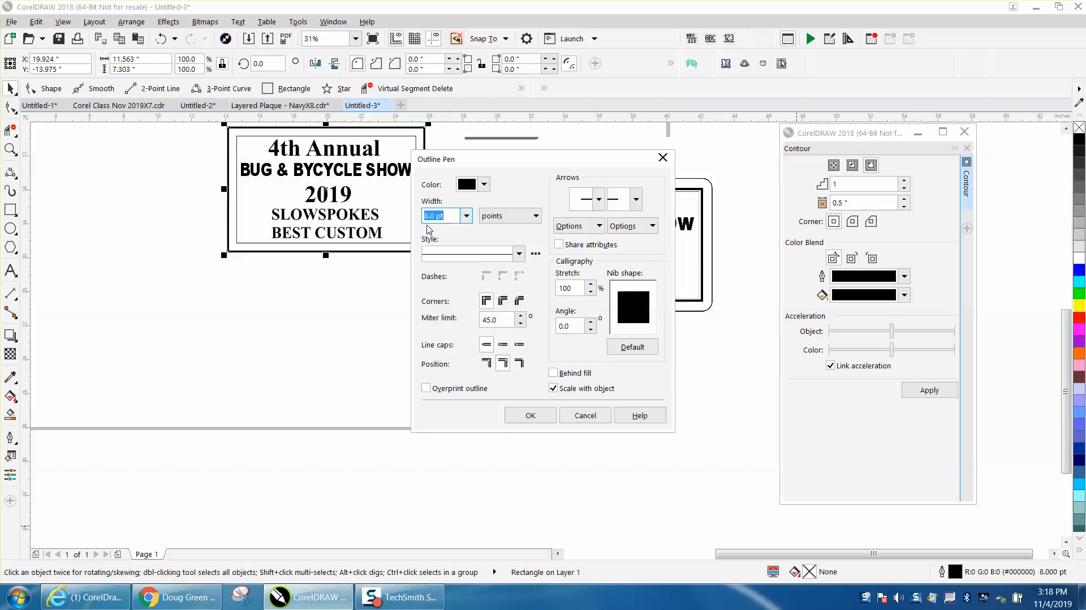
type("7.5")
left_click(529, 415)
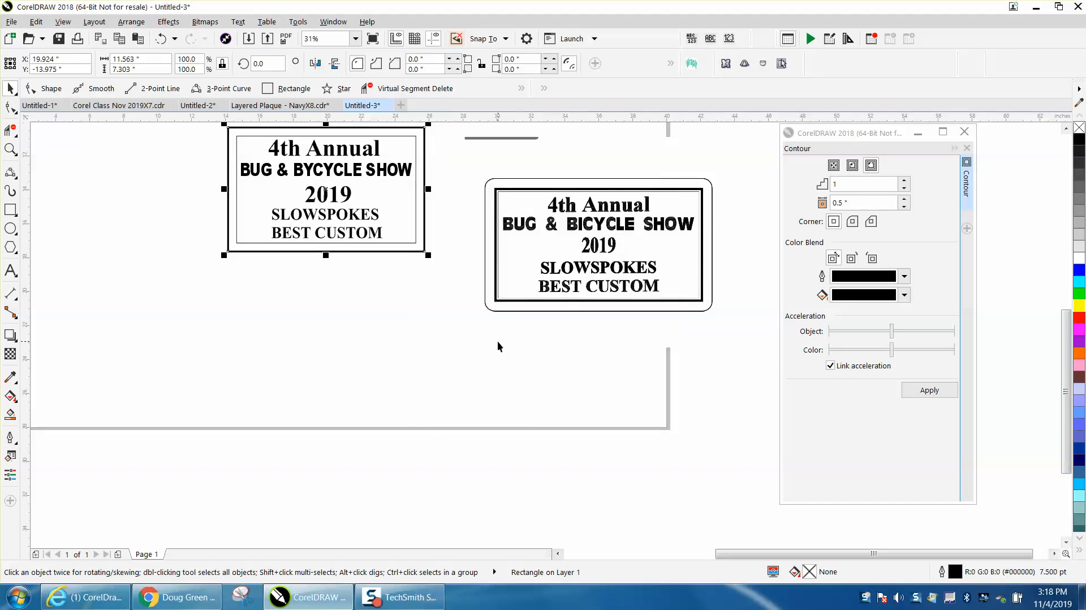
Step: Examine the border spacing on the scanned plaque, and undo back to the single hairline rectangle around the text
scroll(462, 321, "down", 2)
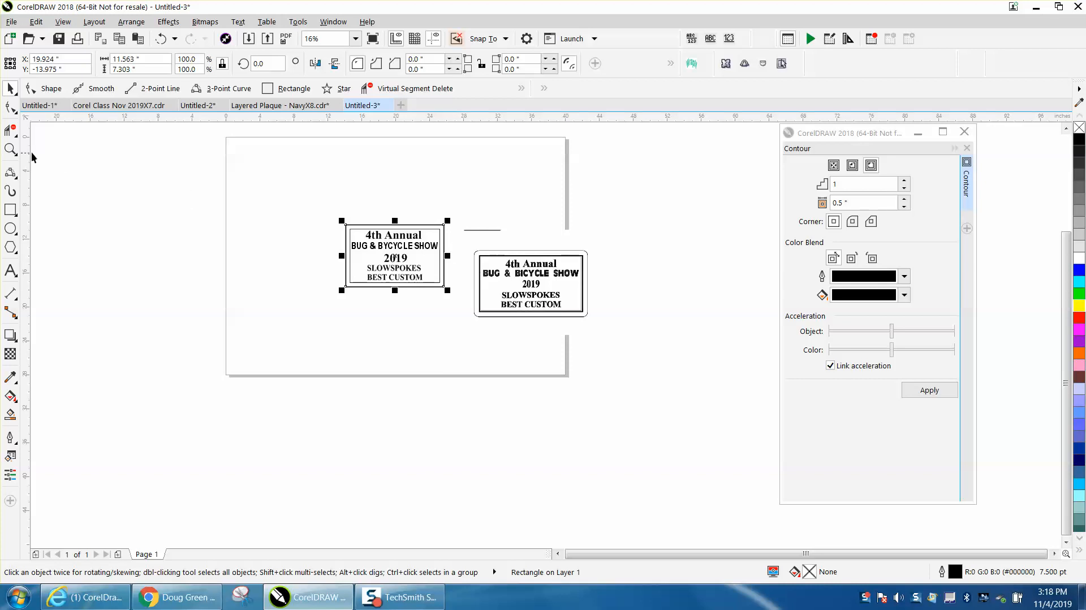
left_click(10, 149)
left_click_drag(464, 245, 522, 277)
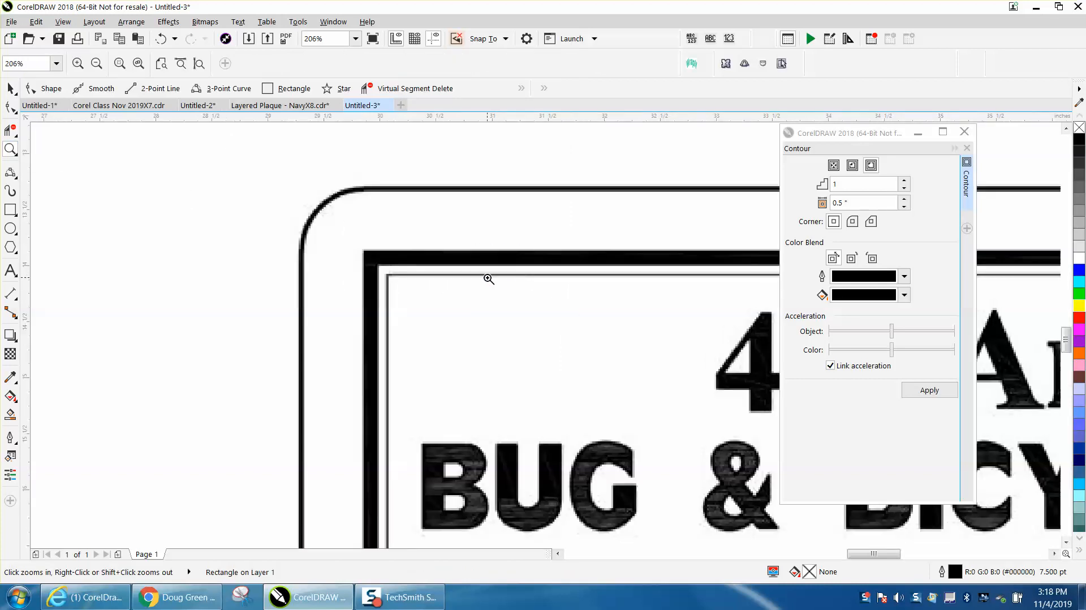
scroll(469, 281, "down", 1)
scroll(419, 271, "down", 1)
scroll(357, 252, "down", 1)
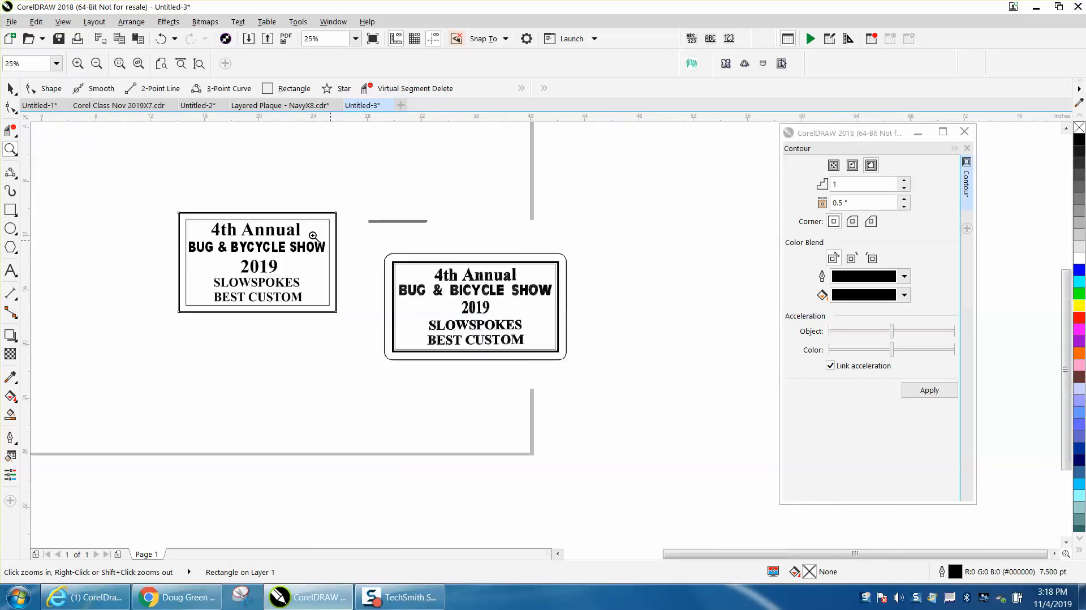
left_click(162, 40)
left_click(162, 39)
Step: Contour the rectangle around the text outward by 0.25 inch
left_click(854, 203)
double_click(855, 204)
key("BackSpace")
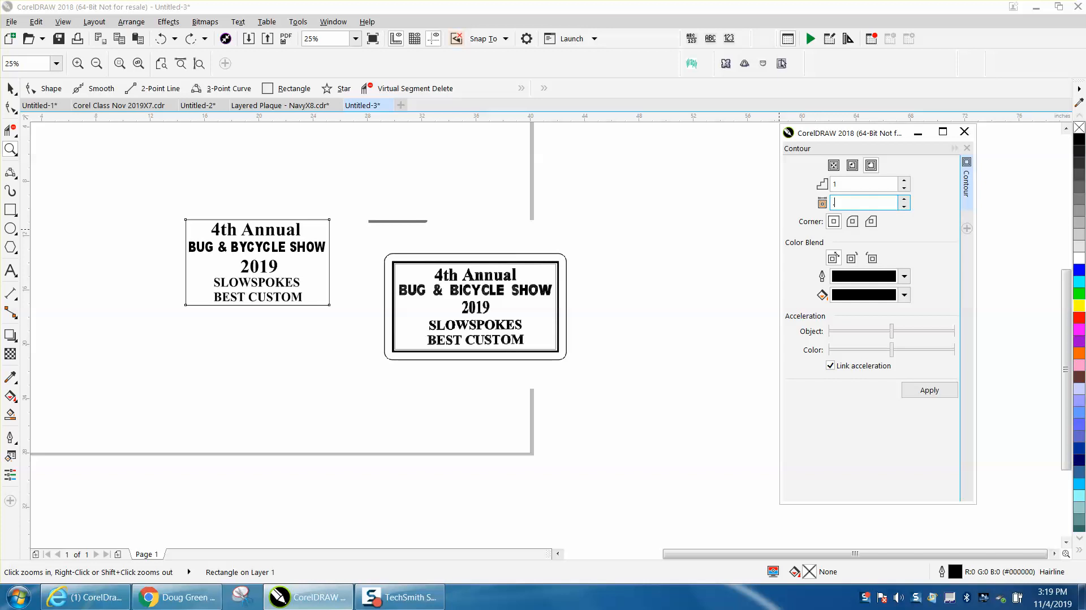
type(".25")
left_click(930, 389)
double_click(942, 572)
left_click(570, 418)
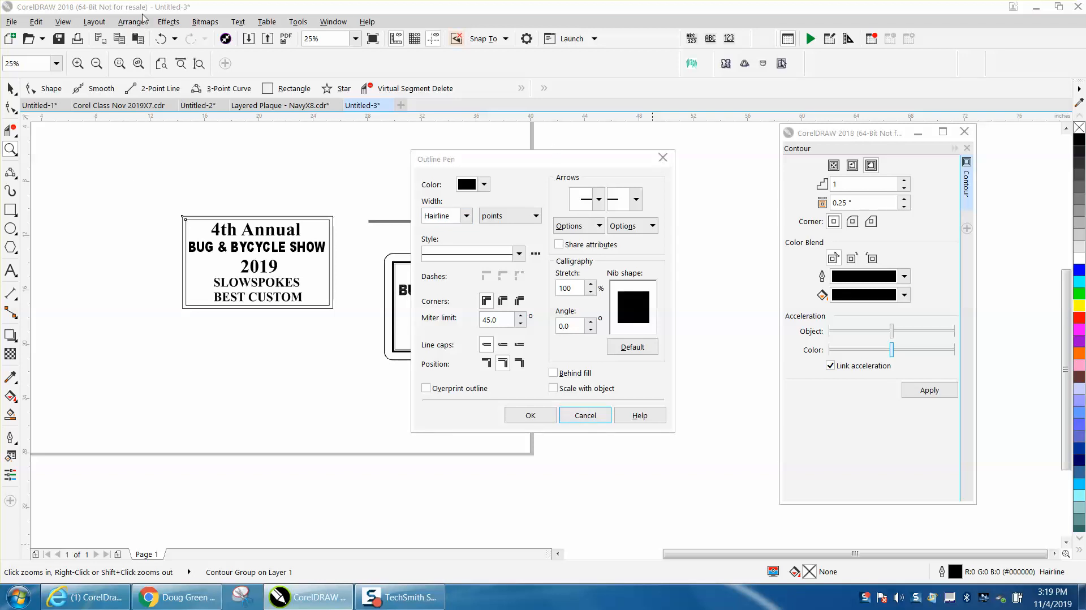
left_click(663, 158)
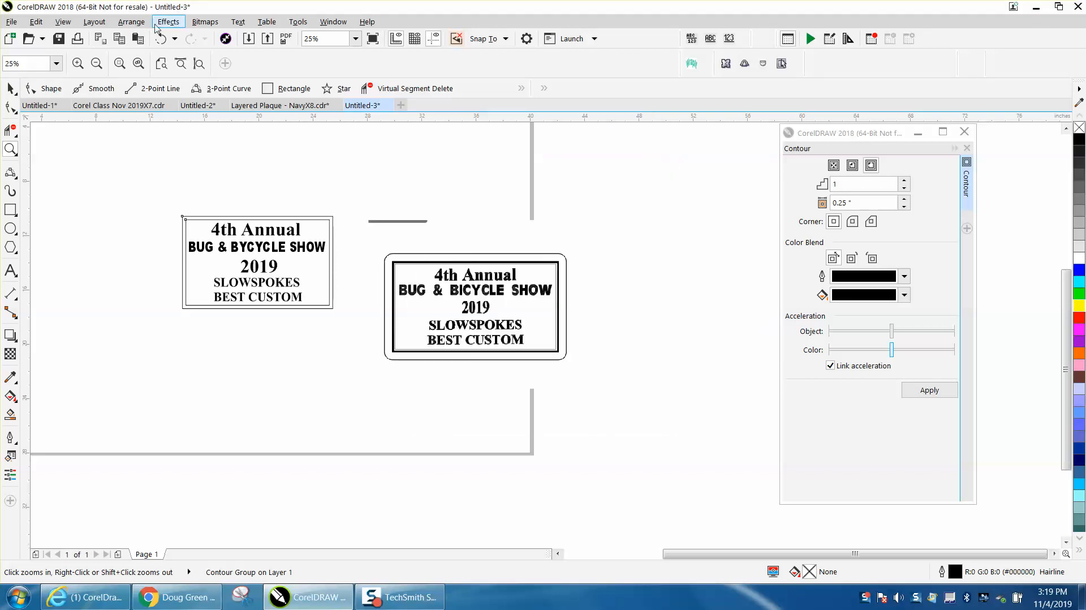
Step: Break the 0.25-inch contour group apart into separate inner and outer rectangles
left_click(131, 22)
left_click(141, 251)
scroll(120, 232, "up", 6)
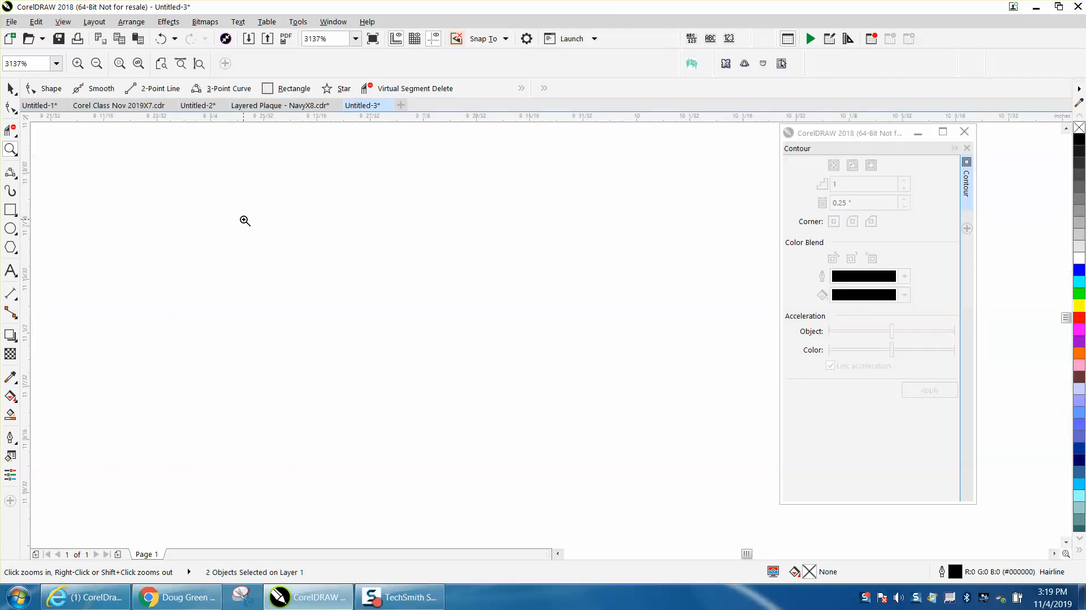
scroll(453, 235, "down", 6)
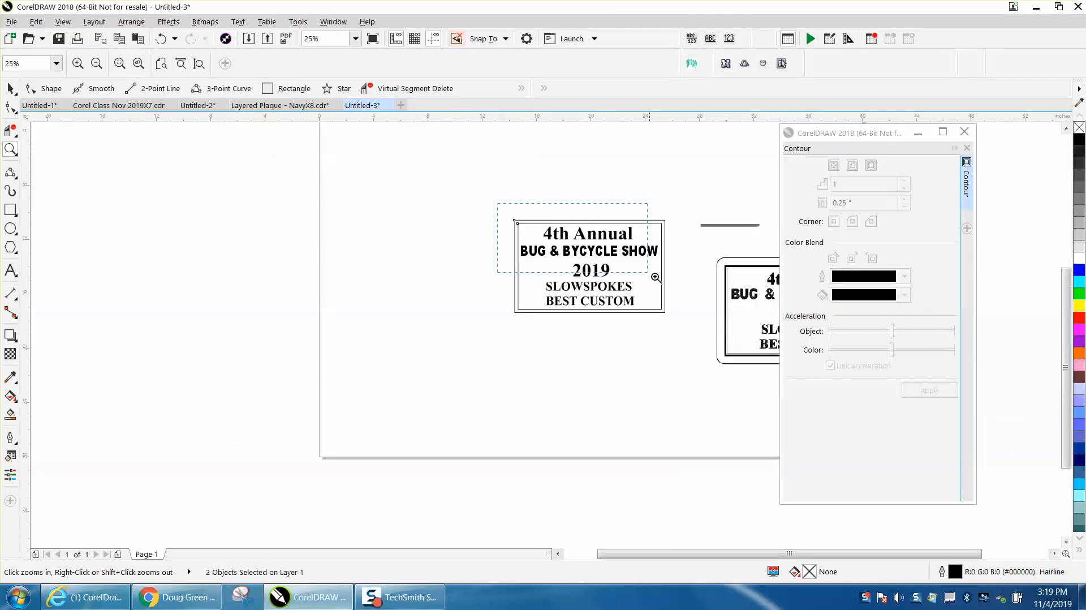
Step: Give only the inner border rectangle a 1 pt outline that scales with the object
left_click_drag(605, 253, 661, 276)
left_click(15, 92)
left_click(15, 110)
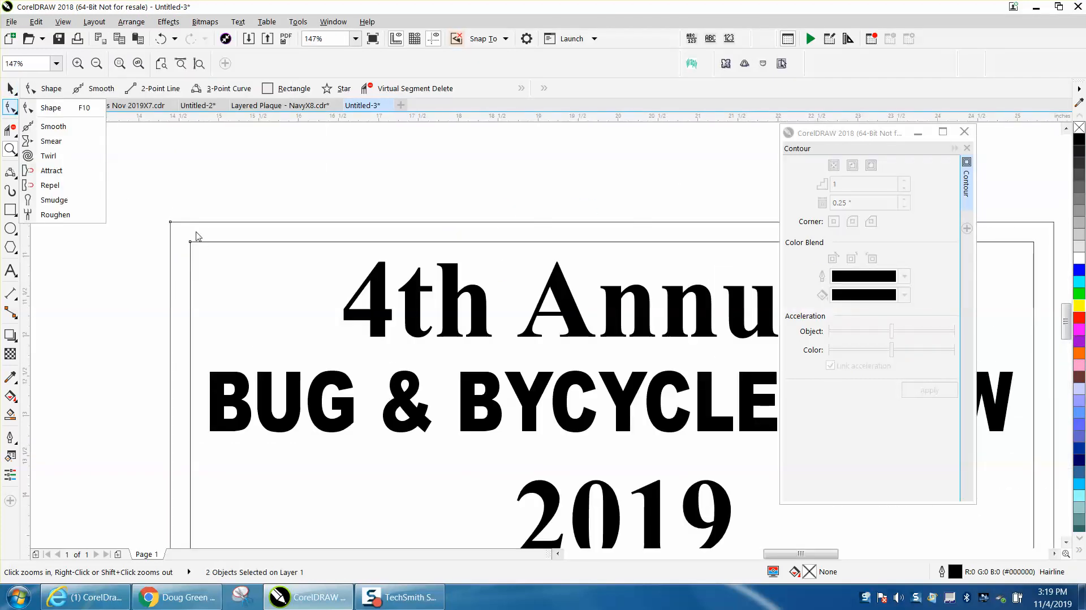
left_click(204, 242)
left_click(10, 90)
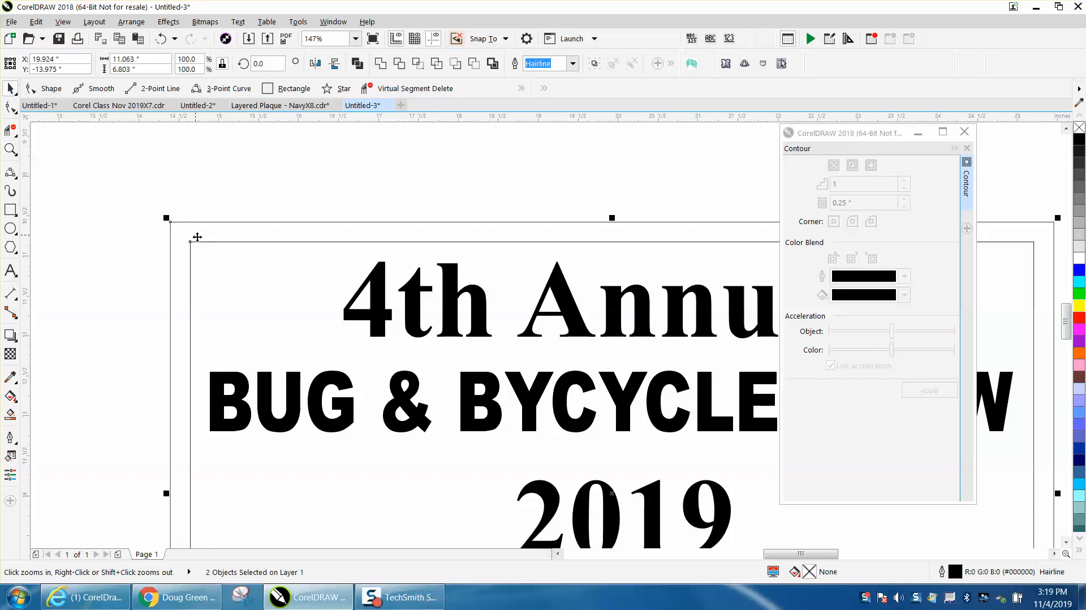
left_click(218, 212)
left_click(219, 241)
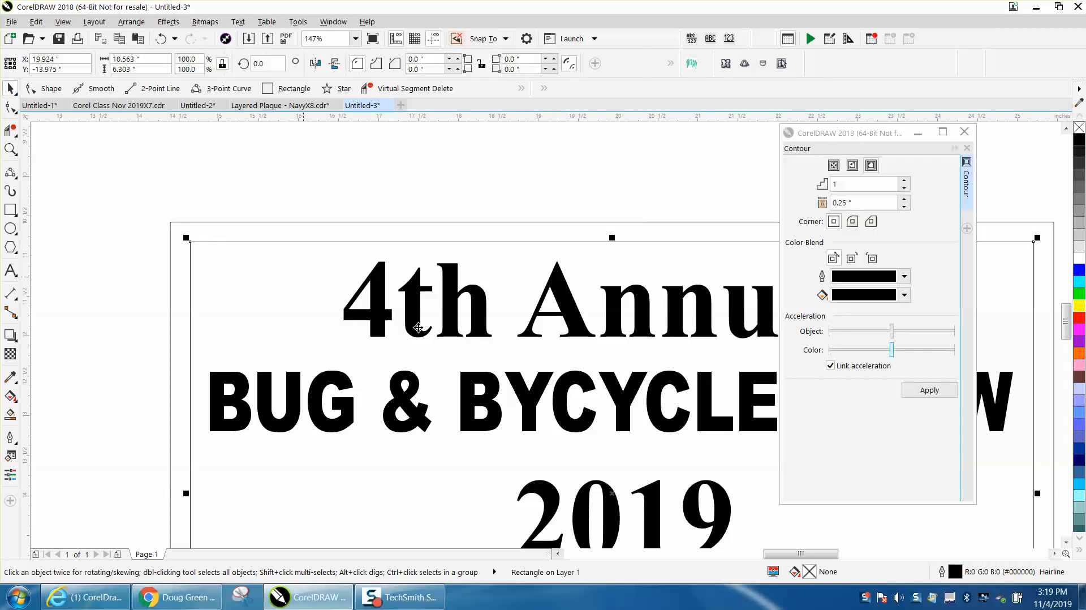
double_click(954, 573)
left_click(466, 215)
left_click(441, 261)
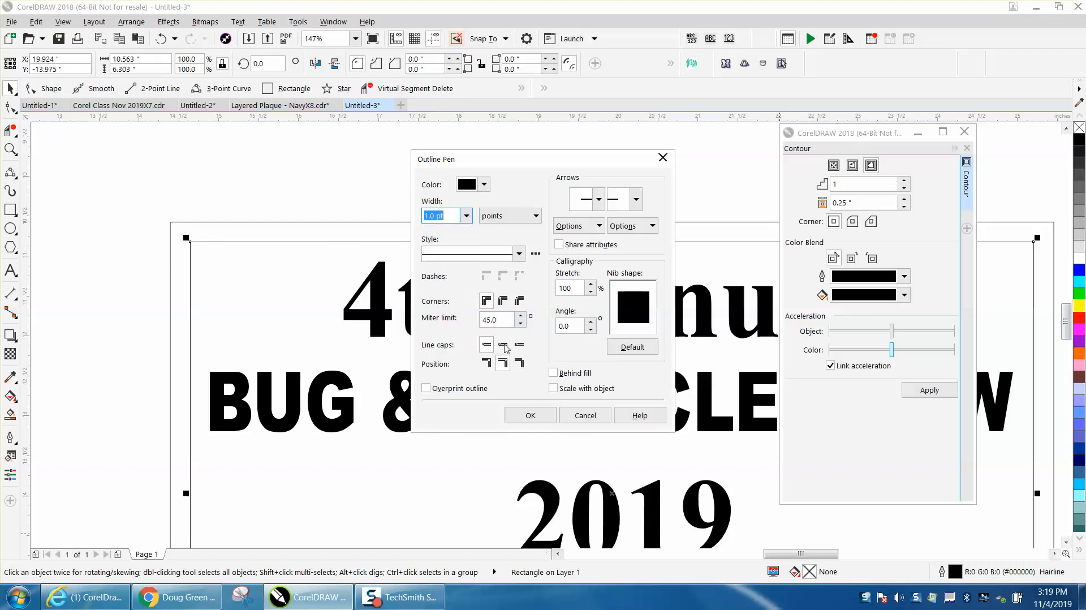
left_click(553, 388)
left_click(530, 415)
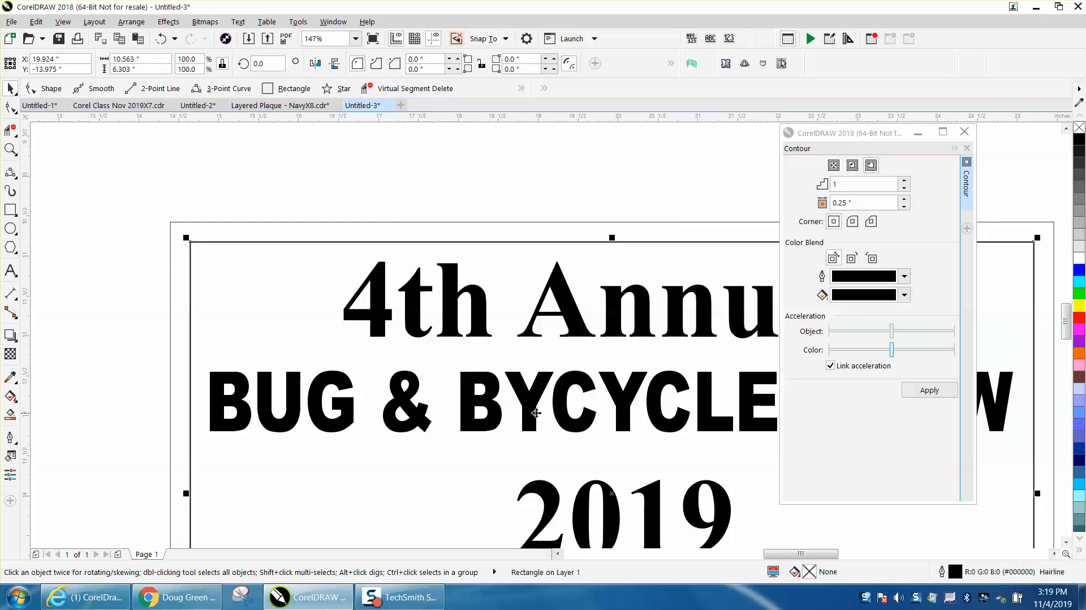
Step: Give the outer border rectangle an 8 pt outline and deselect it
left_click(348, 222)
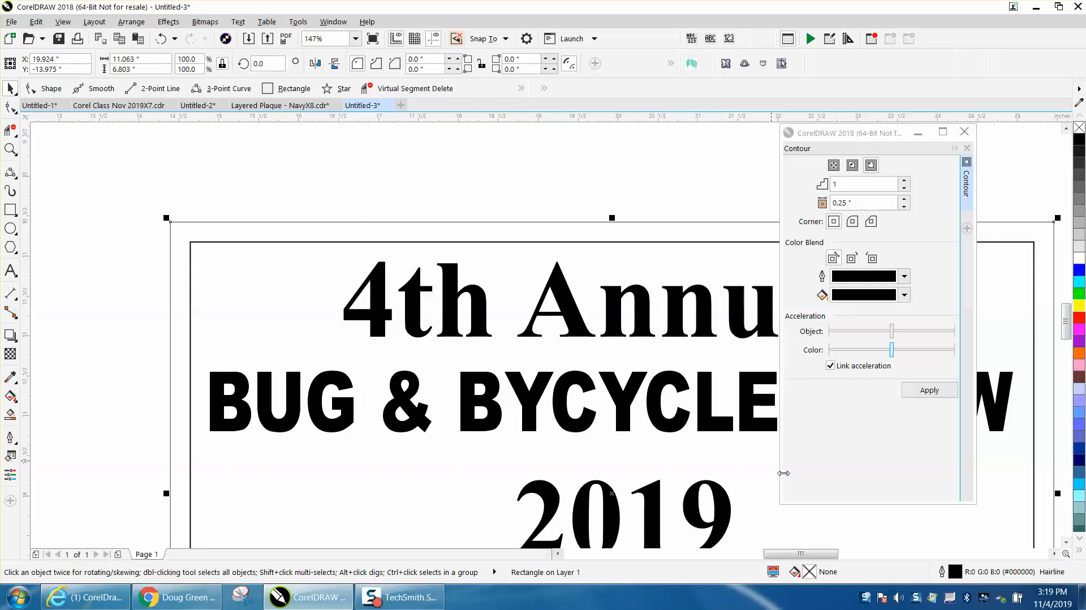
double_click(956, 574)
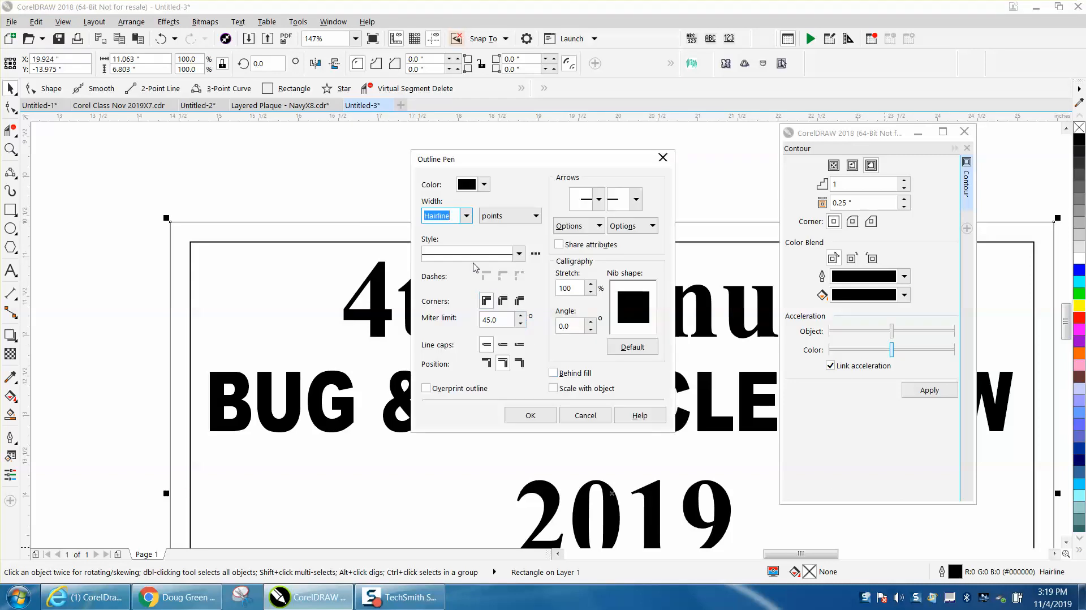
left_click(466, 215)
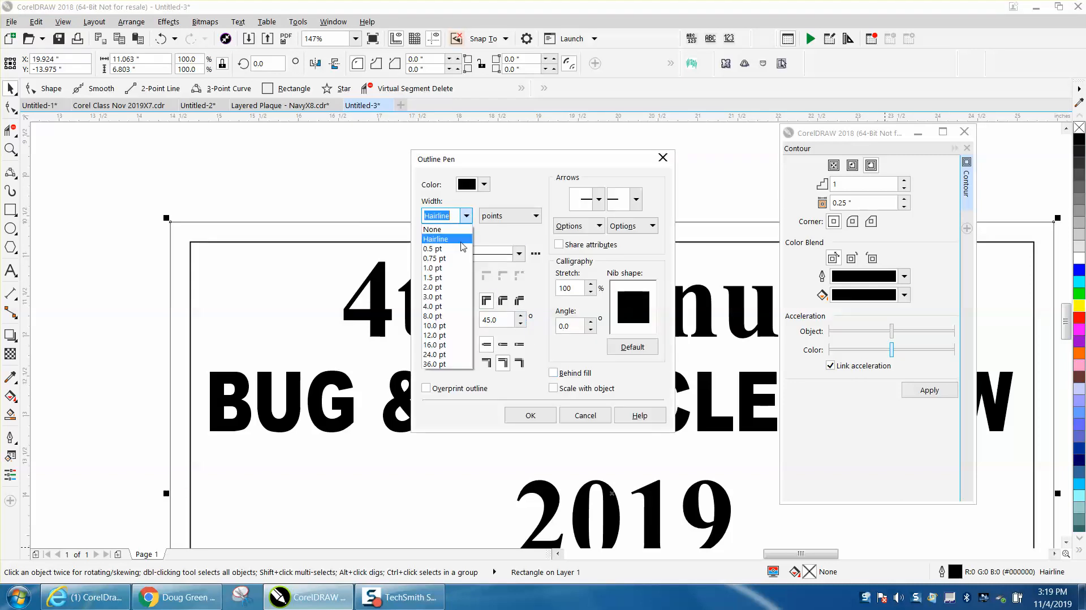
left_click(445, 316)
left_click(530, 415)
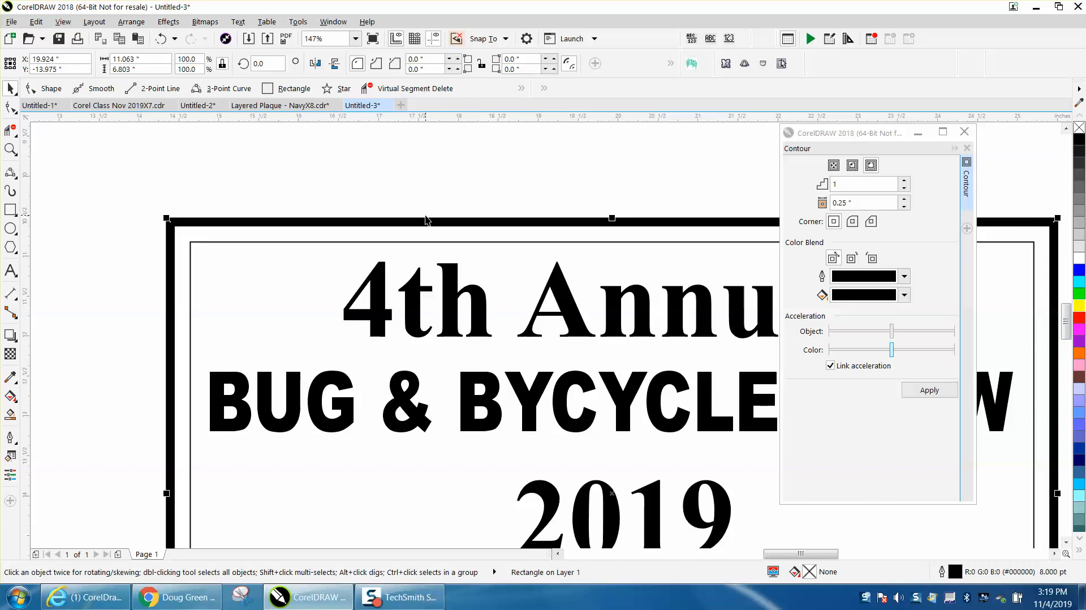
scroll(395, 192, "down", 2)
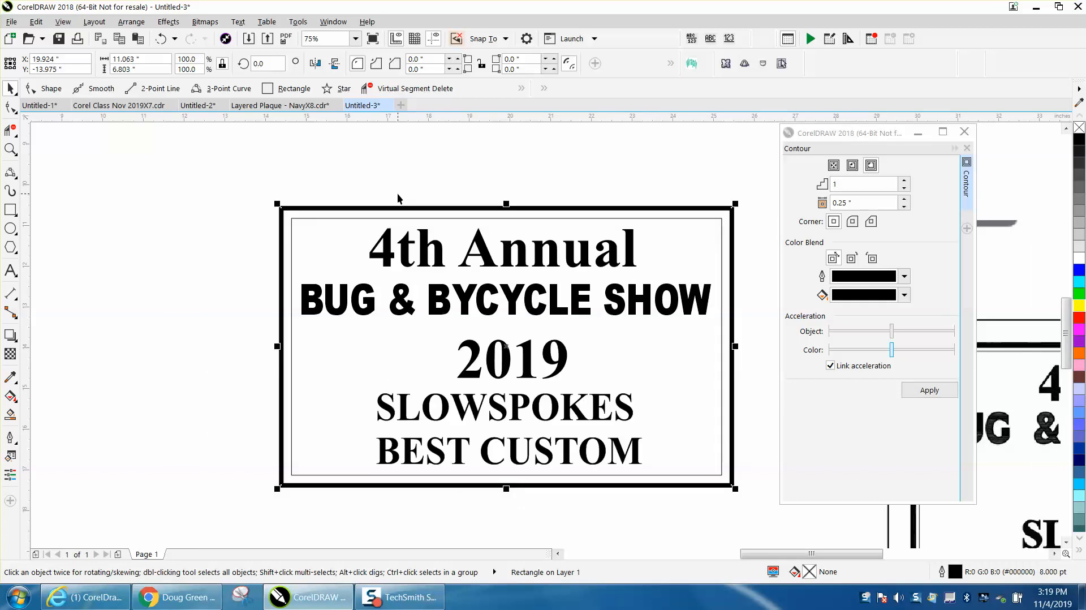
scroll(395, 192, "down", 2)
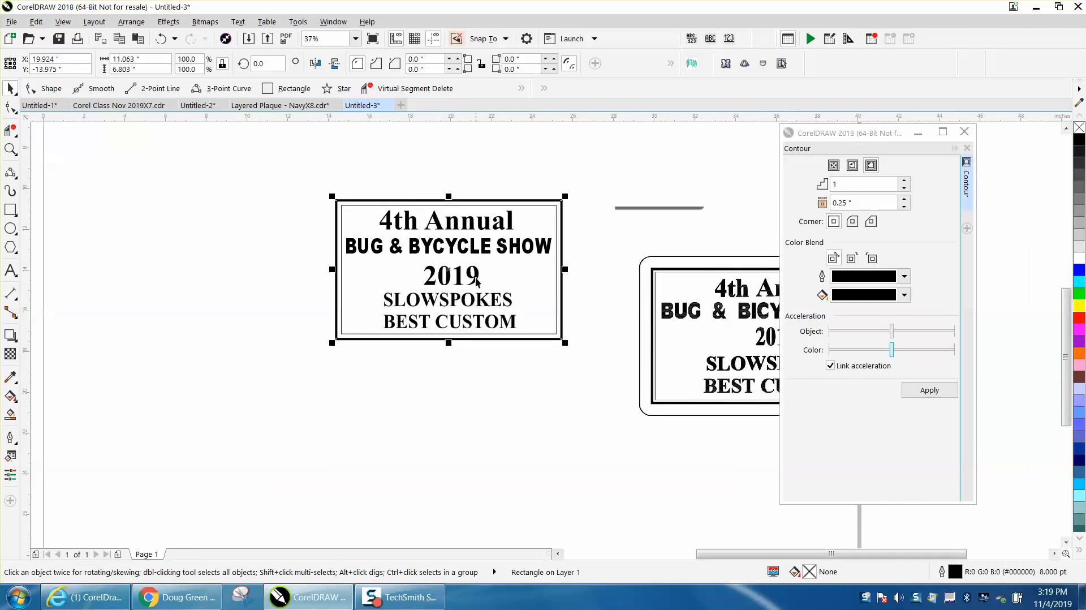
left_click(585, 291)
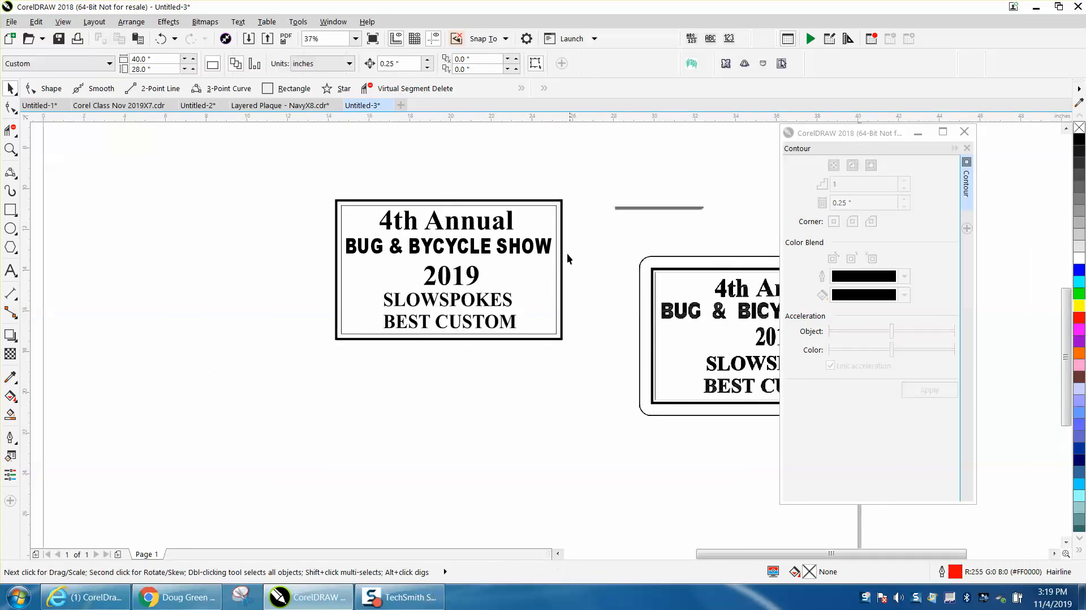
Step: Choose round contour corners, try a 0.5-inch outward contour on the thick outer border, and undo that contour
left_click(558, 204)
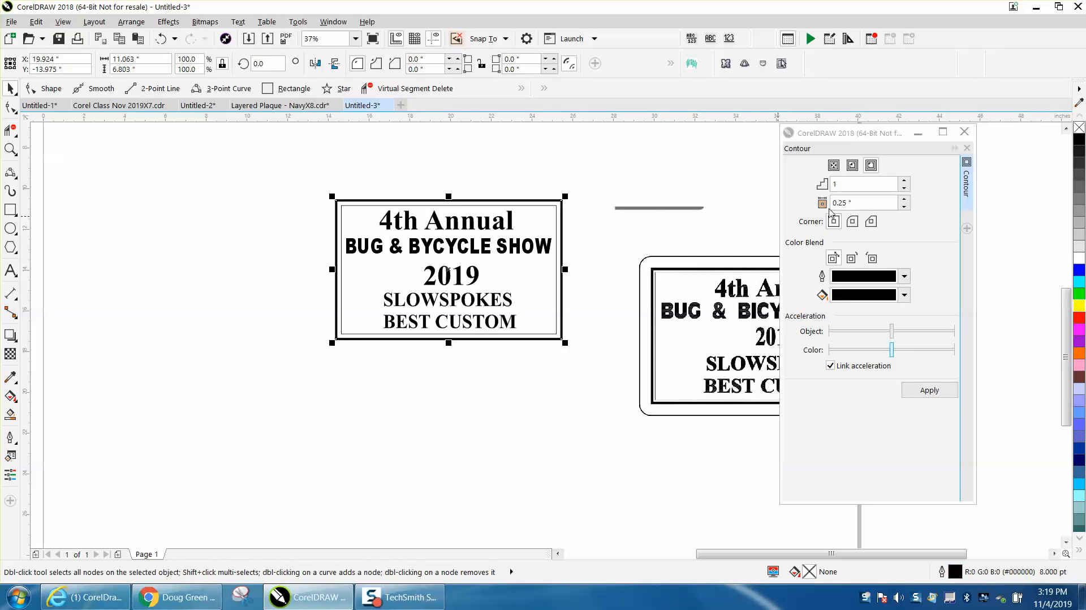
left_click_drag(863, 200, 800, 207)
key("BackSpace")
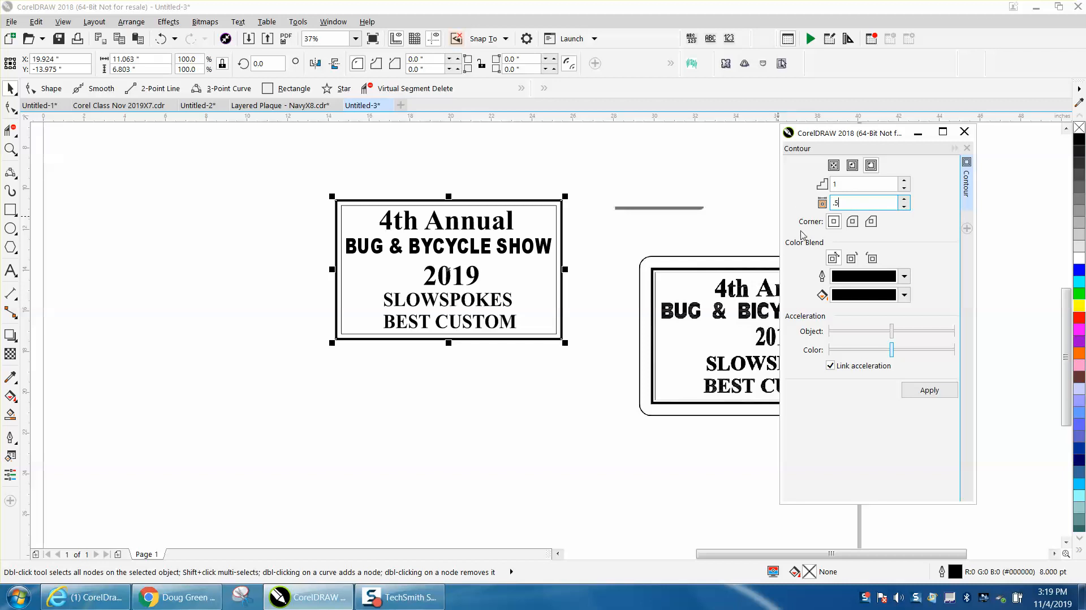
left_click(852, 222)
left_click(927, 391)
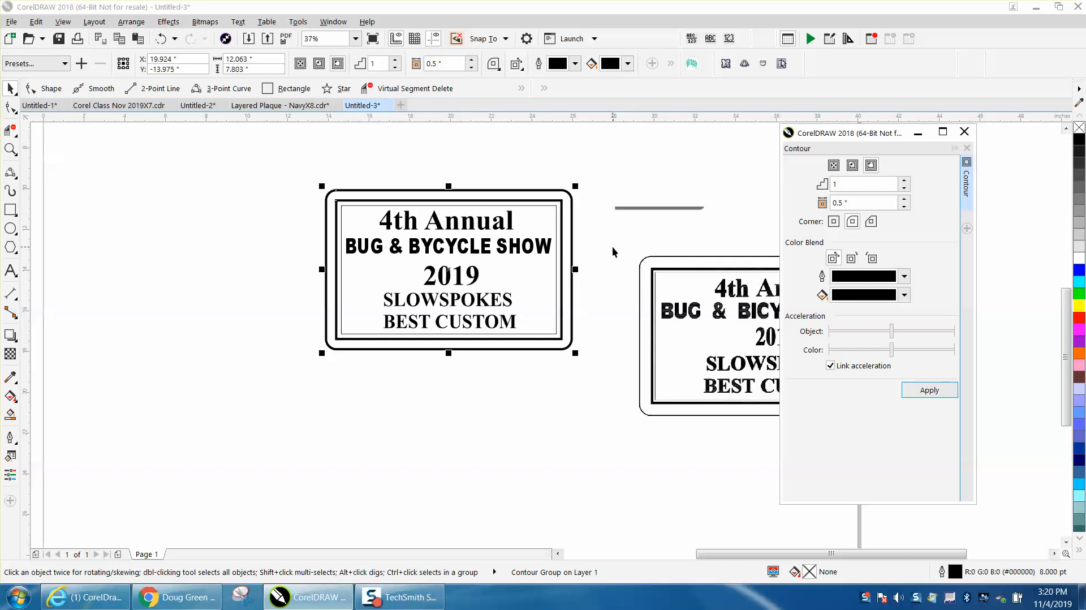
left_click(161, 38)
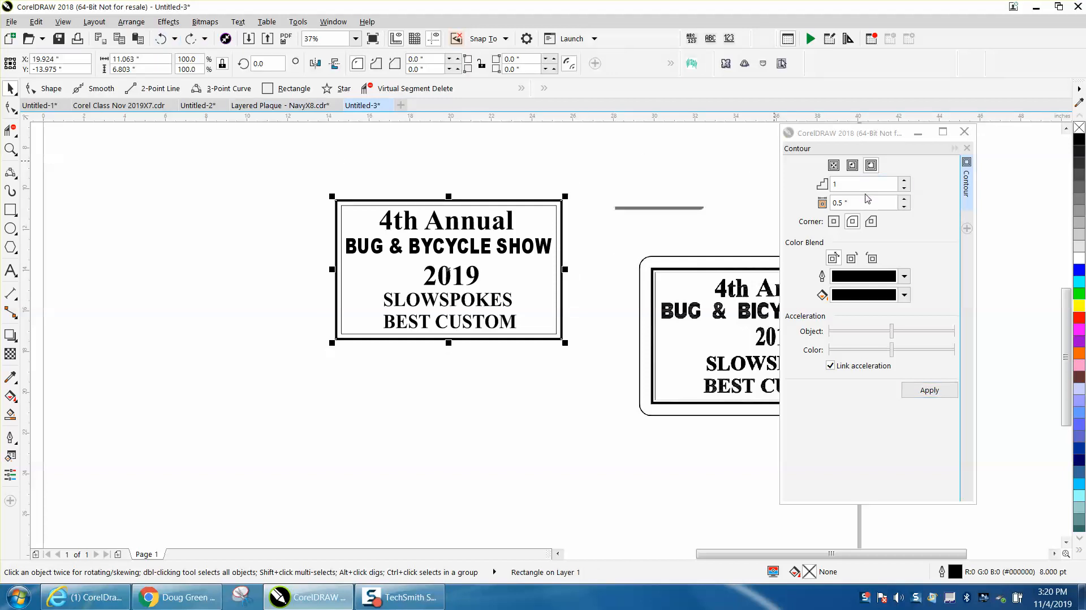
Step: Contour the thick outer border outward by 0.75 inch
double_click(842, 202)
key("BackSpace")
type(".75")
key("Return")
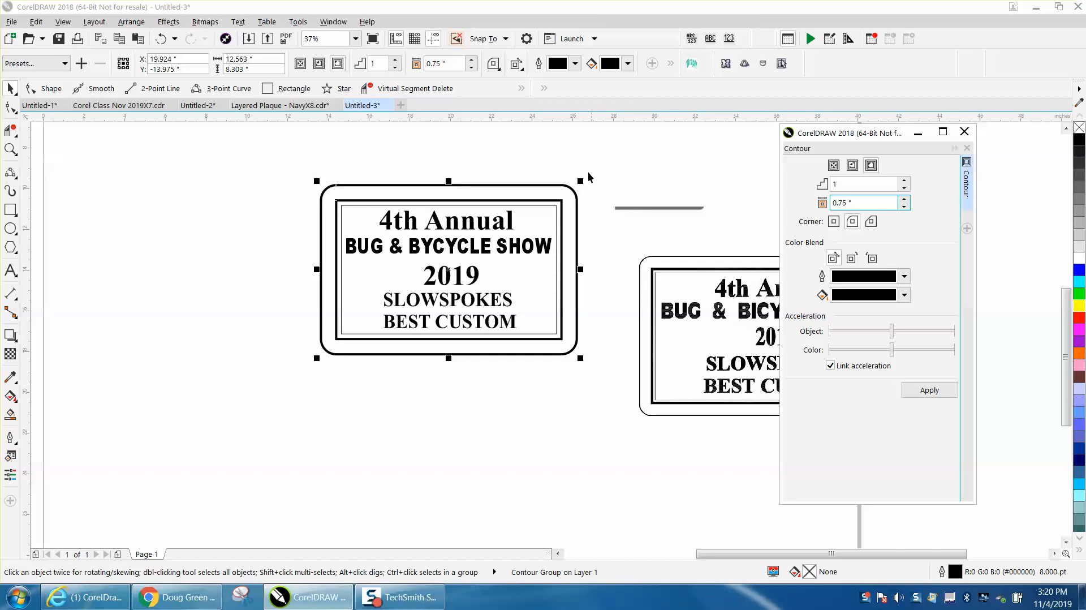
Step: Deselect everything and set the document's nudge distance to 13 inches
scroll(544, 157, "down", 2)
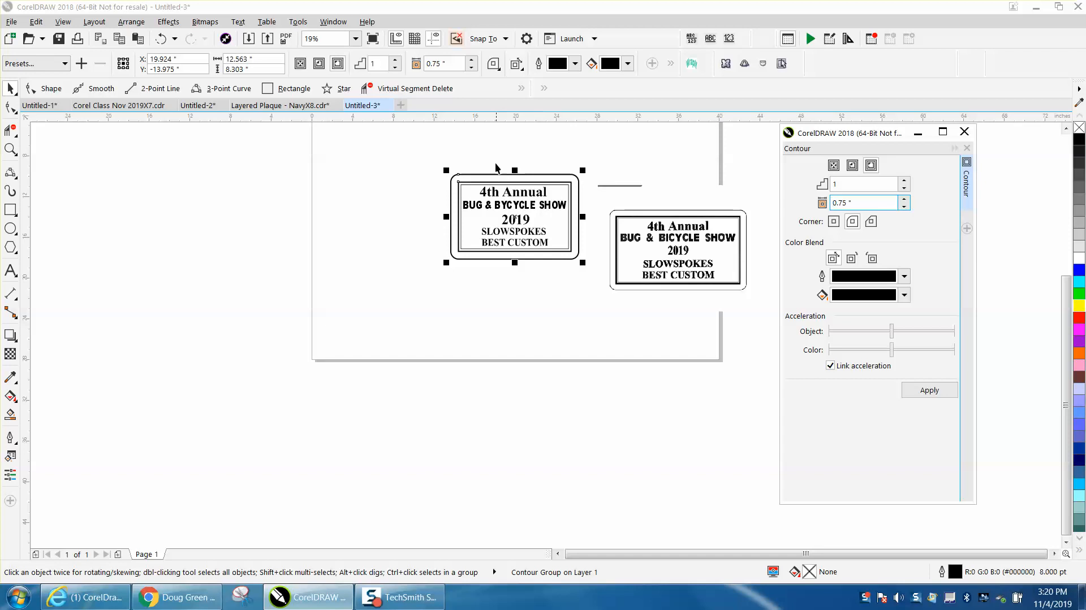
left_click(470, 123)
double_click(388, 63)
type("1")
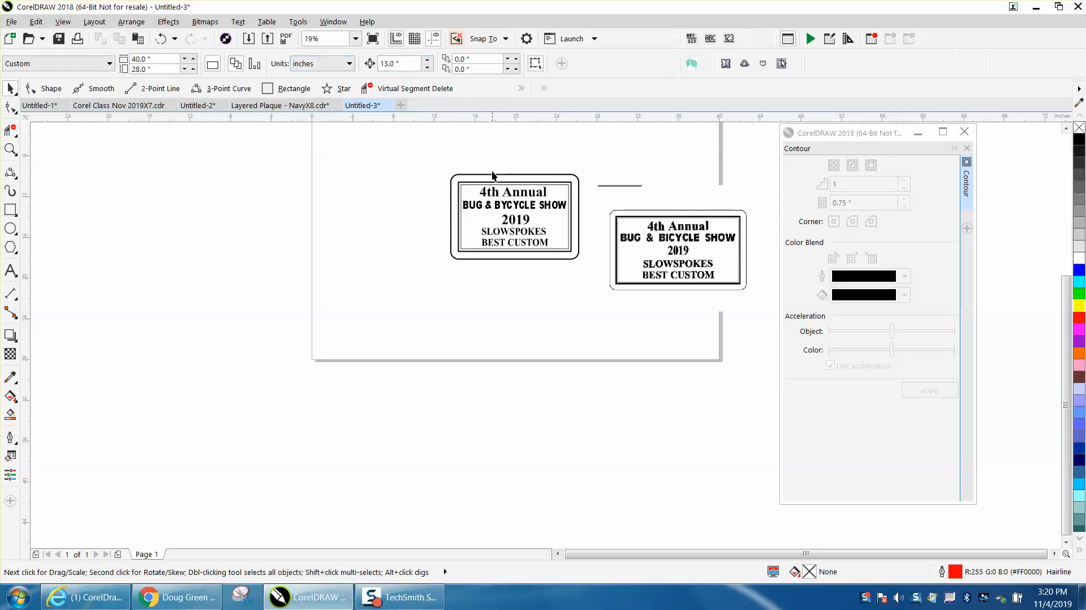
Step: Try to move the contoured outer borders 13 inches left as one group, and undo the move
left_click(498, 177)
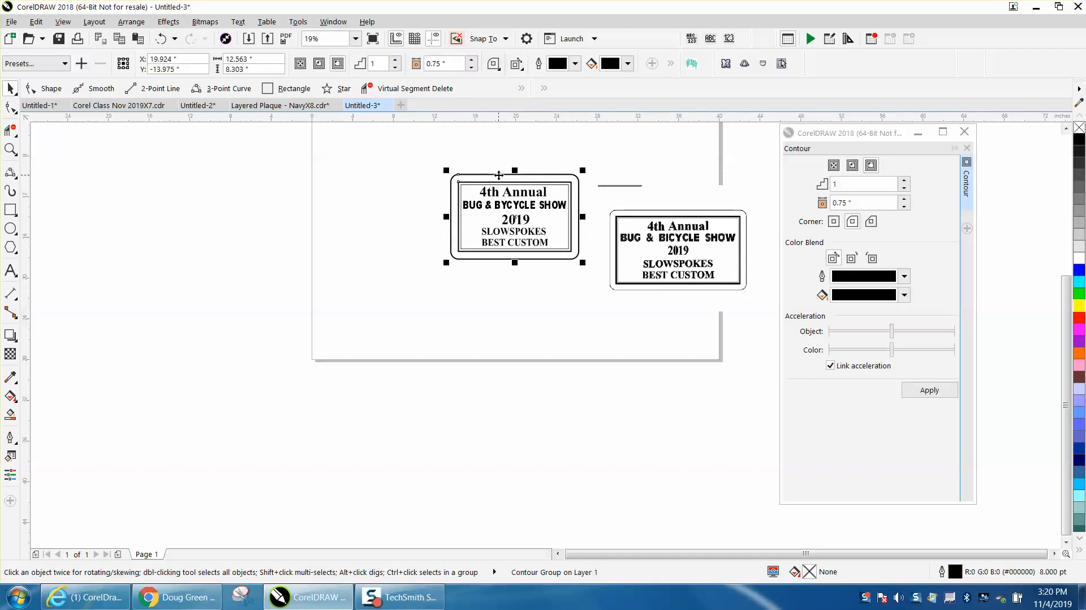
key("Left")
key("Left")
key("Left")
key("Left")
key("Left")
key("Left")
key("Left")
key("Left")
key("Left")
key("Left")
key("Left")
key("Left")
key("Left")
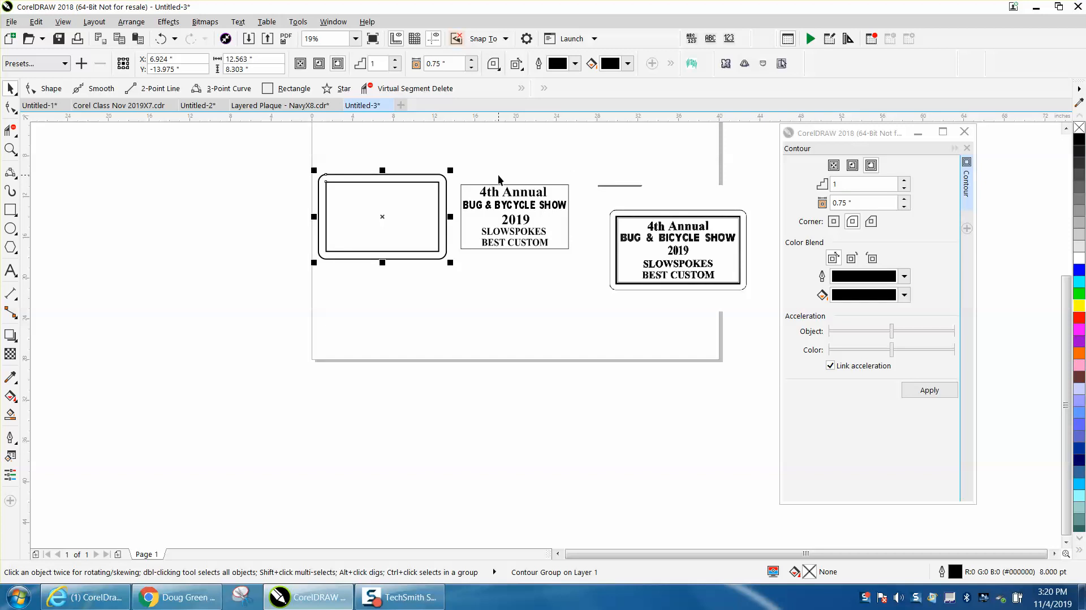
left_click(161, 39)
Step: Break the contour group apart and move the rounded outer border 13 inches left of the plaque
left_click(131, 22)
left_click(180, 252)
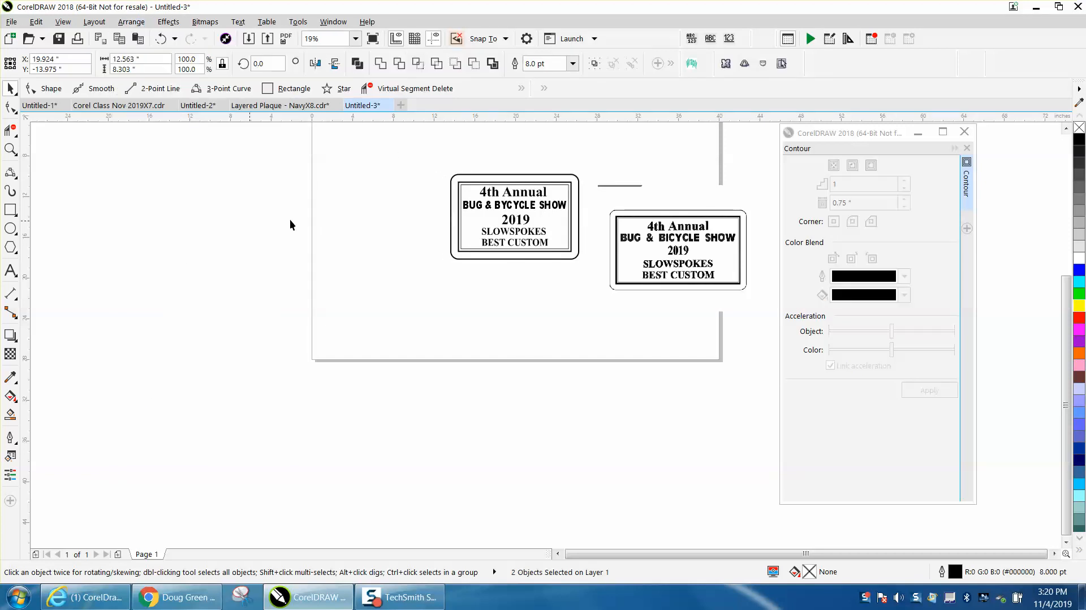
left_click(289, 219)
left_click(461, 177)
key("Left")
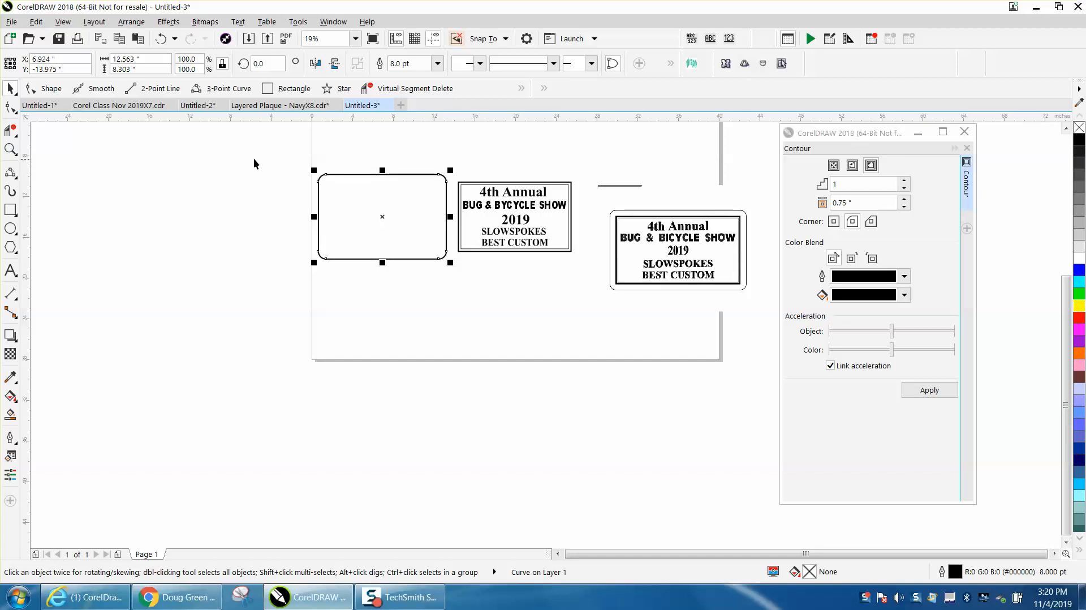
Step: Convert the rounded border's outline to an object
left_click(10, 148)
left_click_drag(294, 149, 701, 310)
left_click(10, 88)
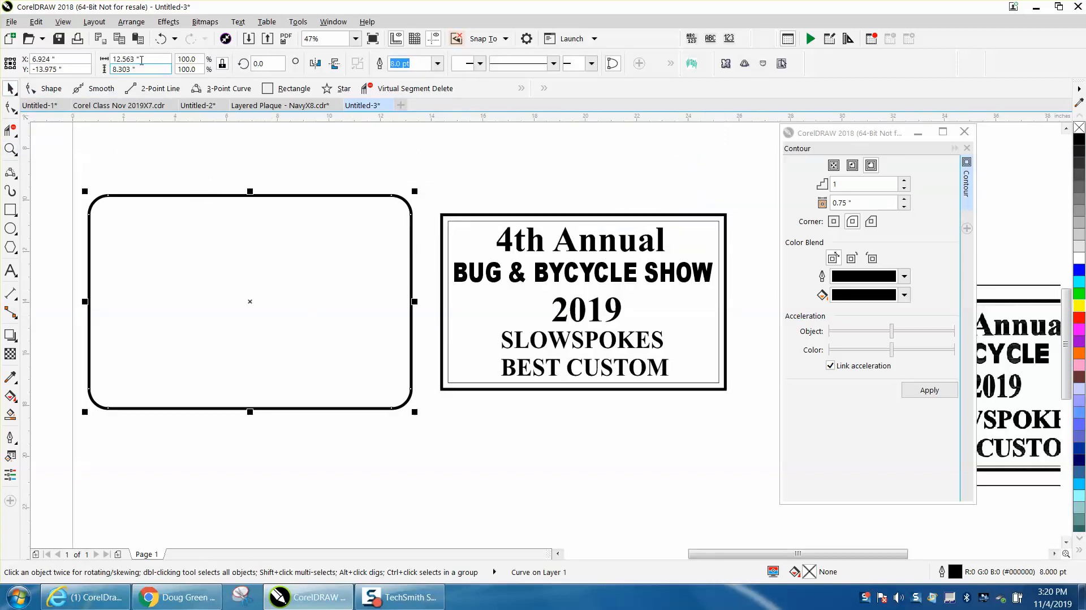
left_click(135, 23)
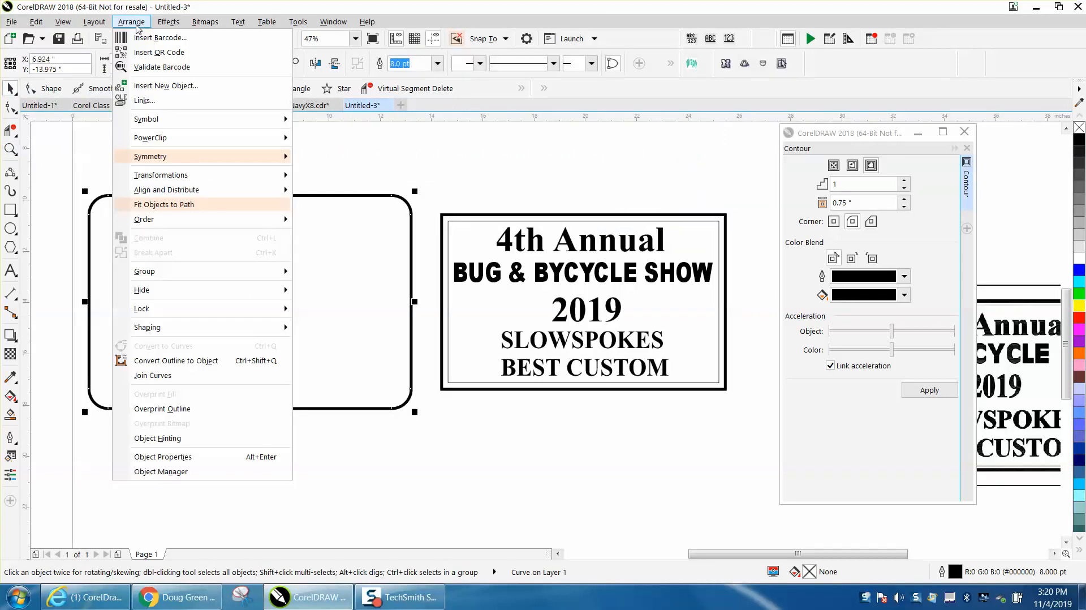
left_click(192, 359)
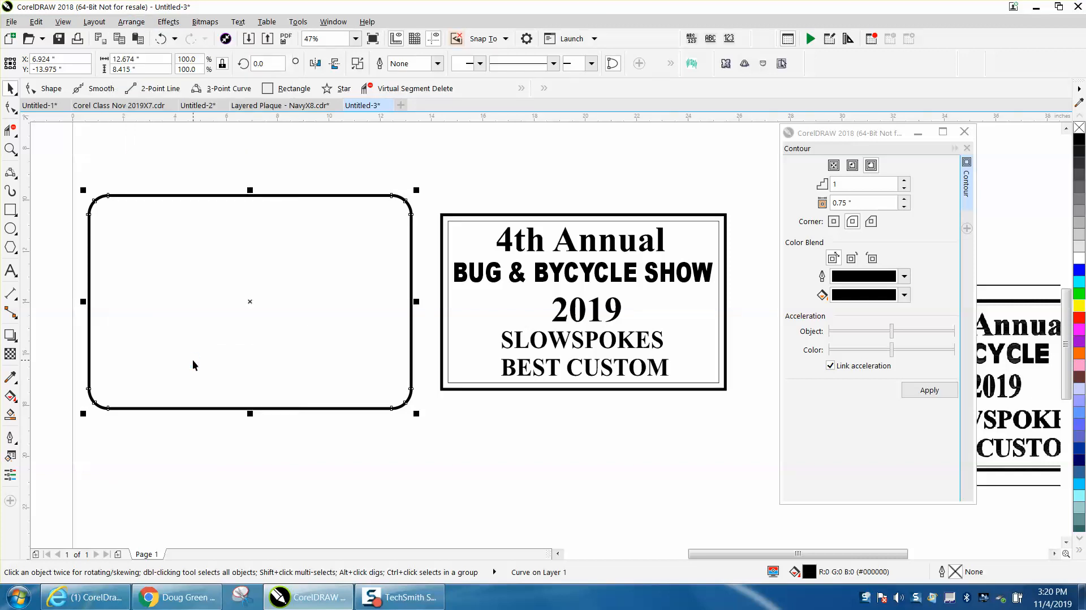
left_click_drag(71, 158, 164, 322)
left_click_drag(405, 433, 429, 434)
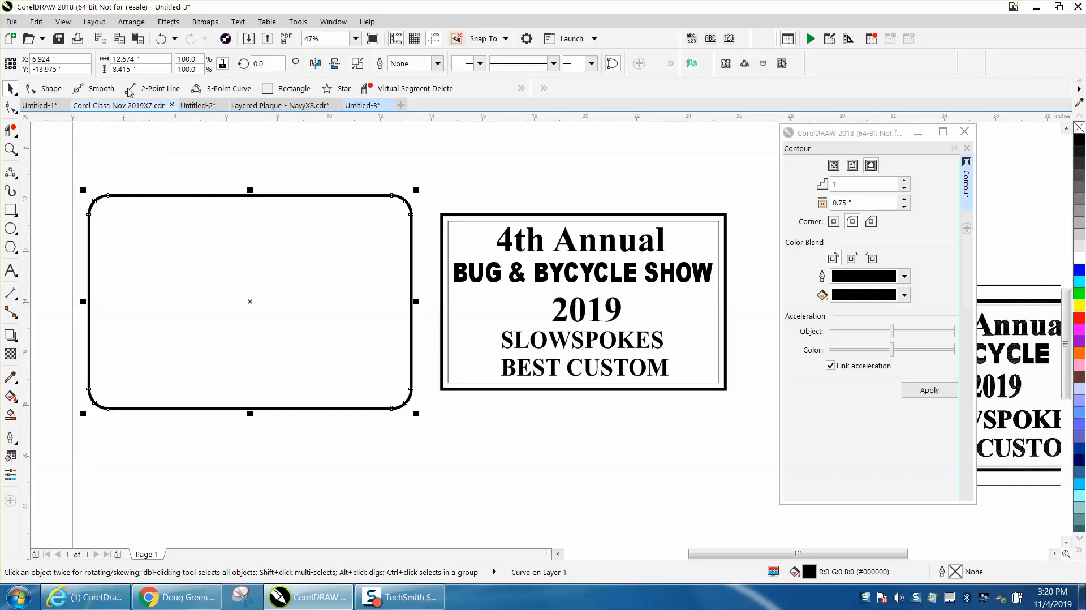
Step: Try to break the converted rounded border curve apart, and undo the break
left_click(129, 23)
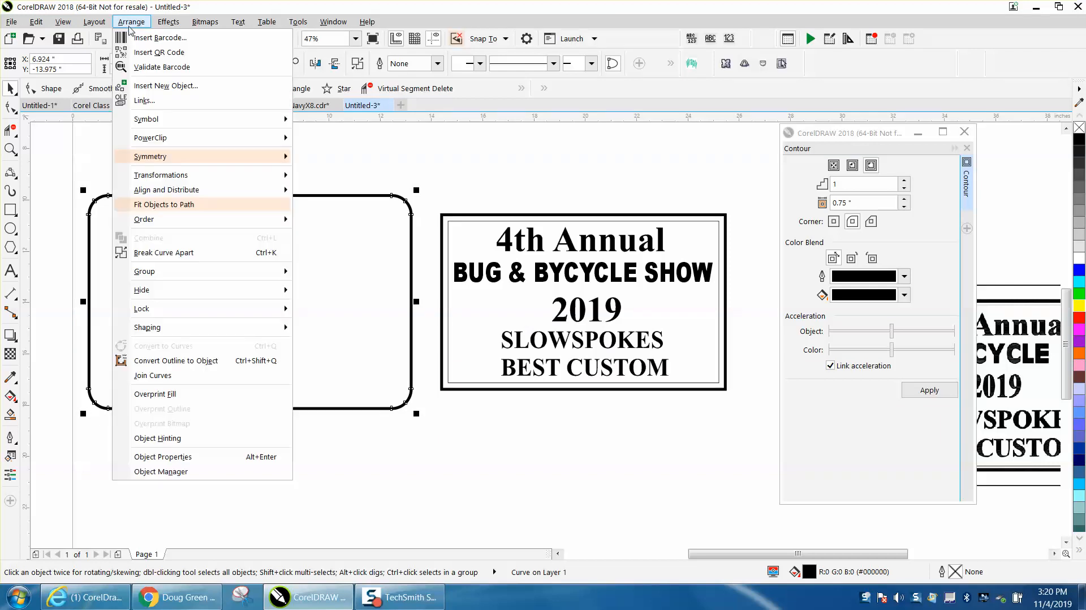
left_click(181, 251)
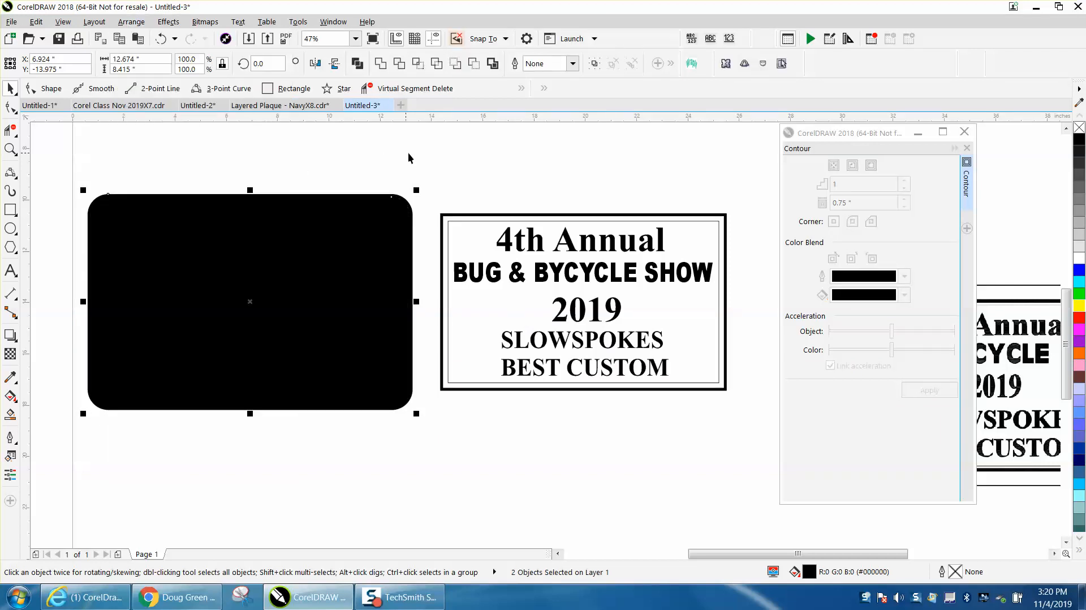
scroll(427, 147, "down", 2)
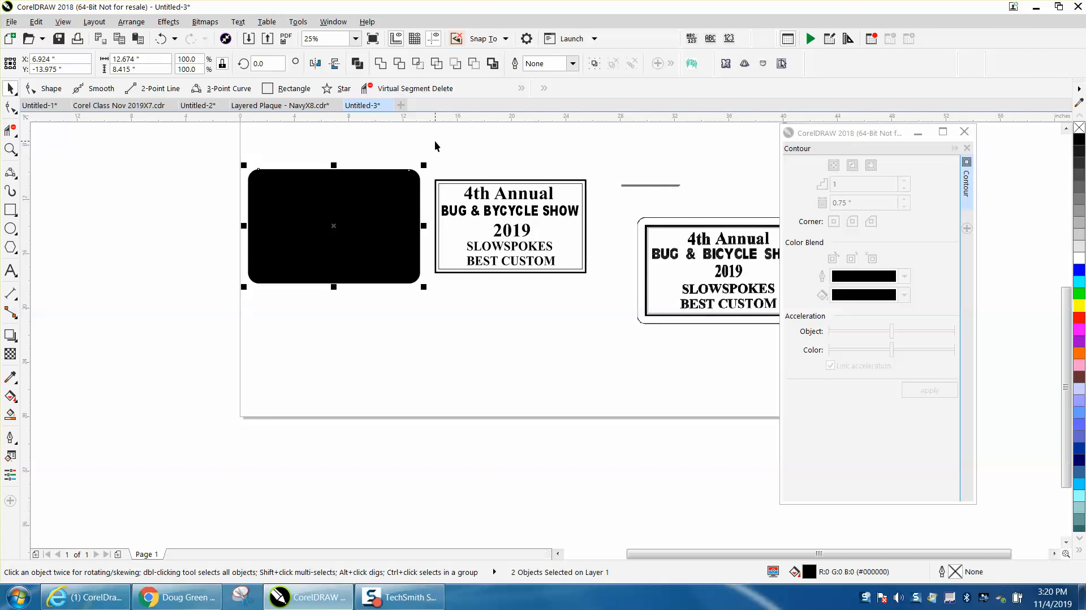
left_click(161, 39)
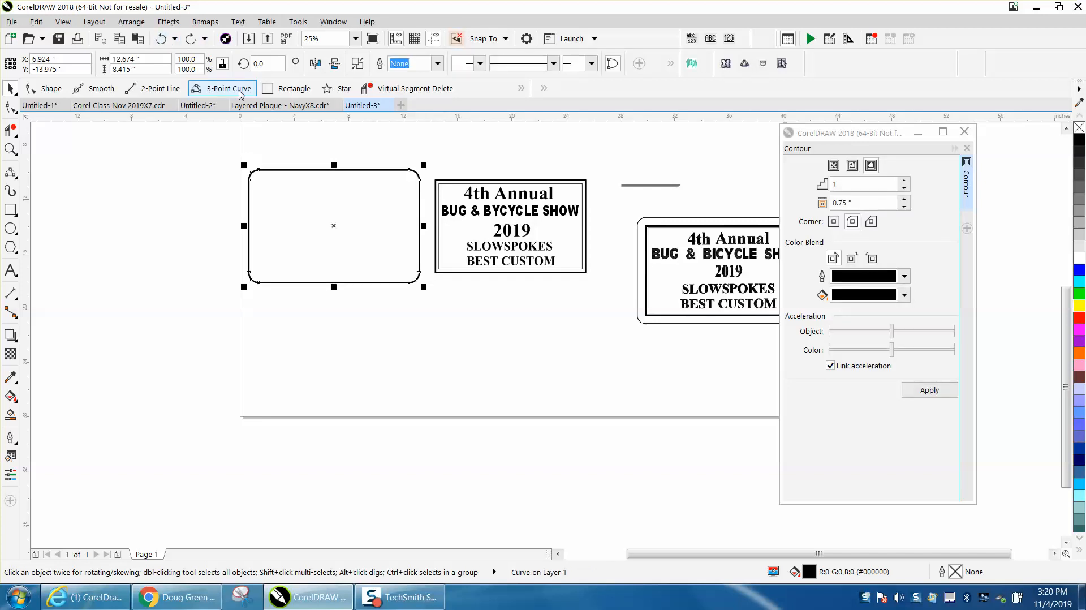
Step: Place a copy of the converted rounded border 13 inches below it and break the original curve apart
key("Down")
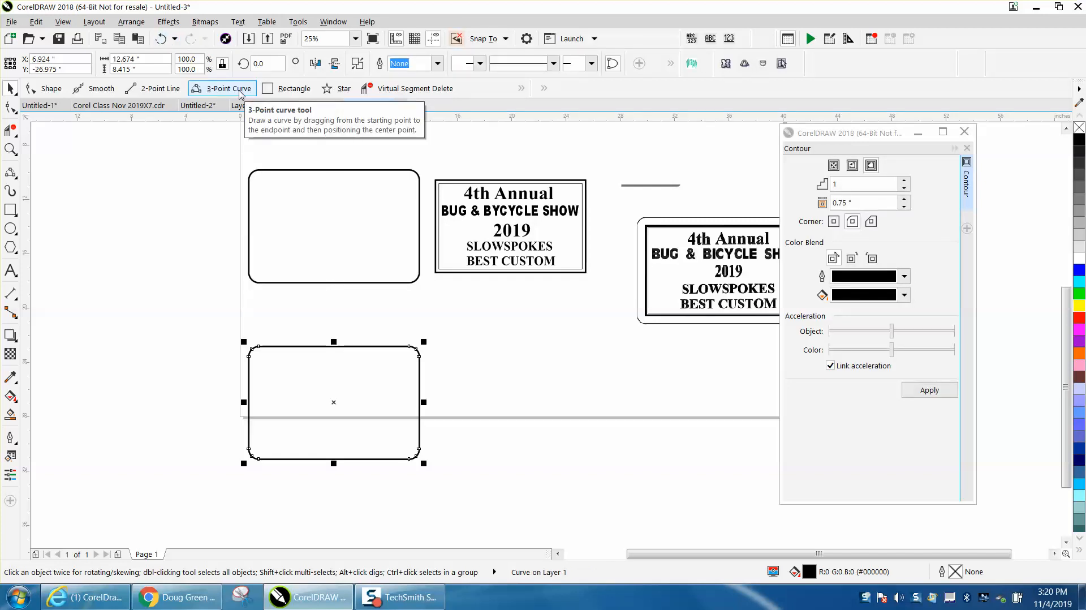
left_click(314, 176)
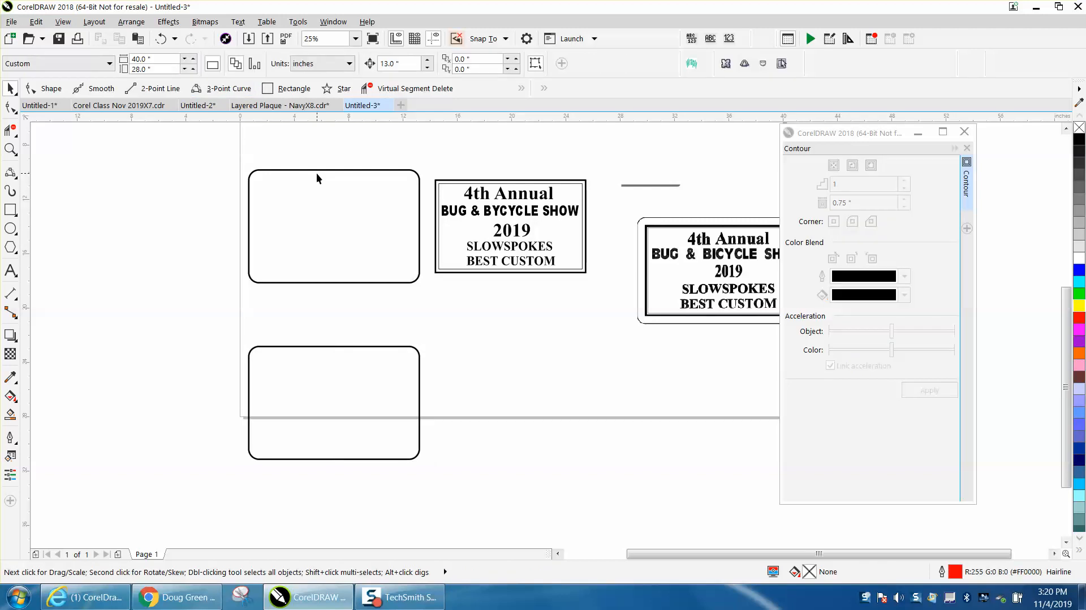
left_click(318, 170)
left_click(131, 21)
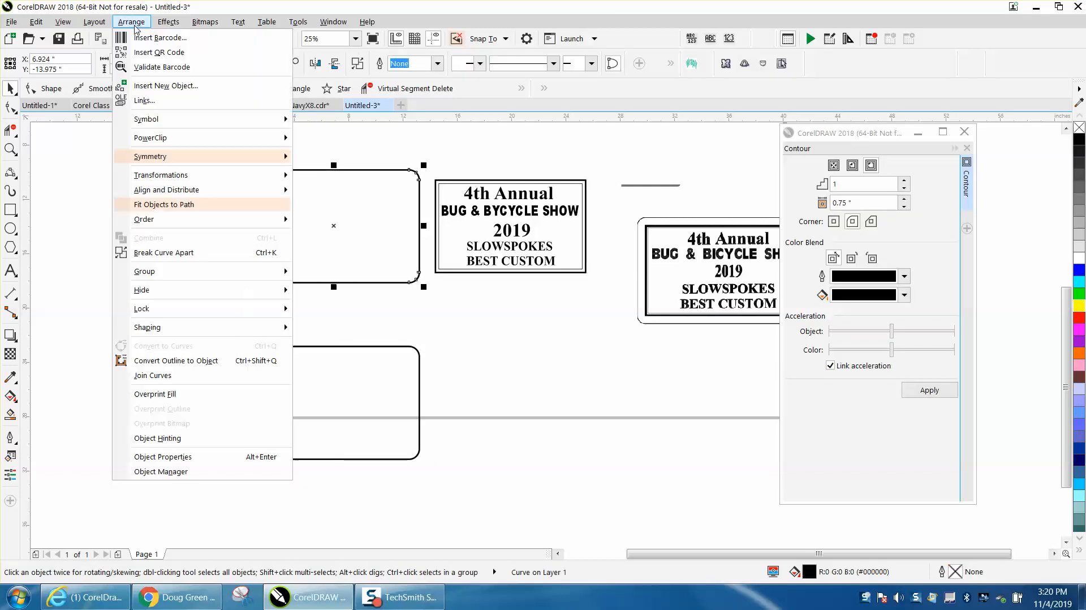
left_click(160, 253)
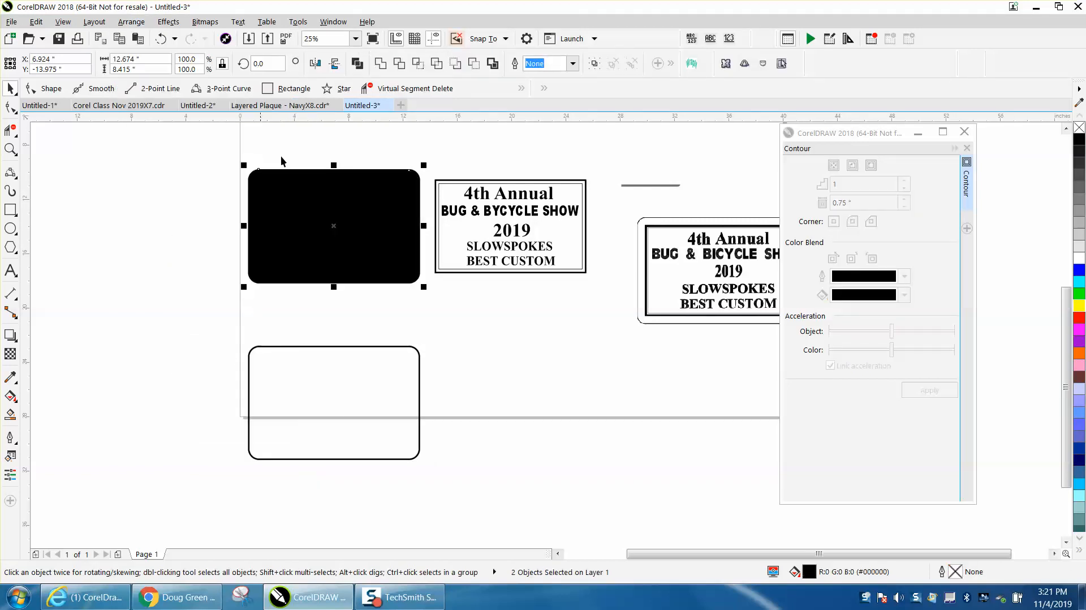
Step: Create a boundary from the black rounded shapes, place it 13 inches right around the plaque, and delete the black shapes
left_click(493, 64)
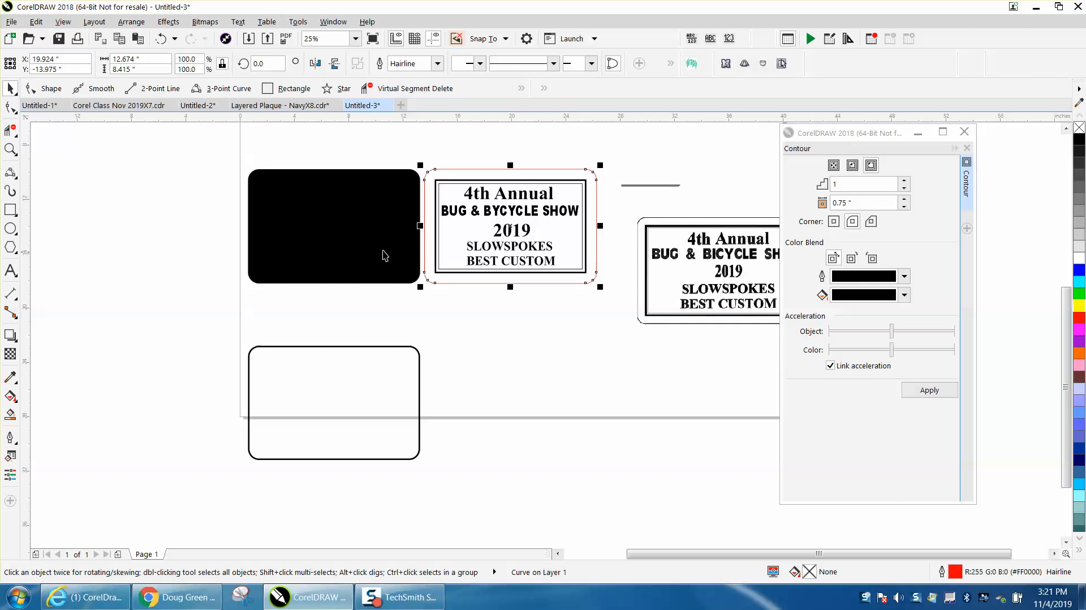
left_click(364, 249)
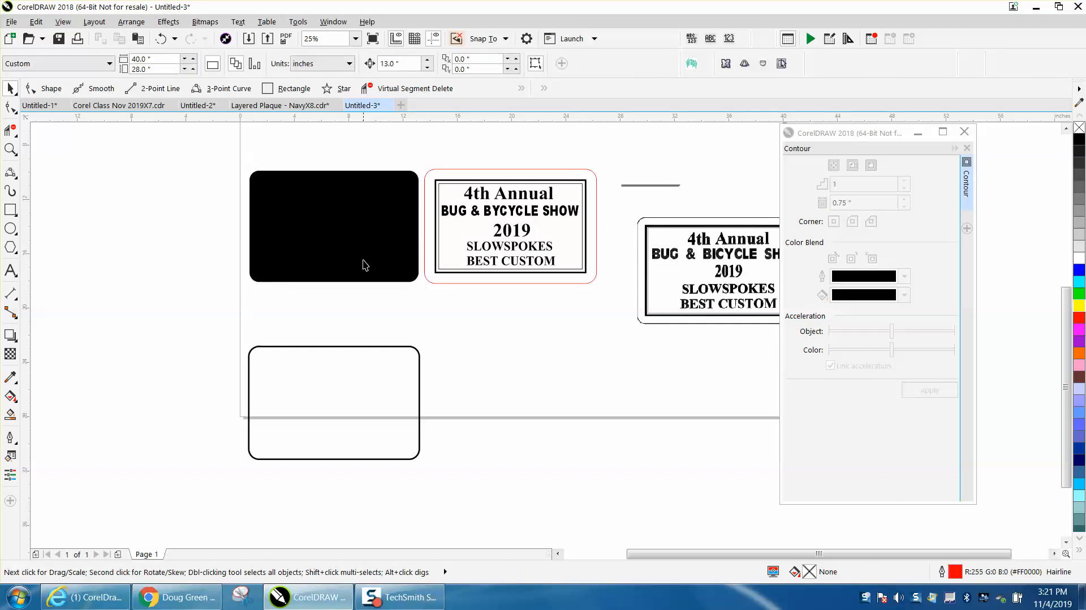
left_click(366, 257)
key("Delete")
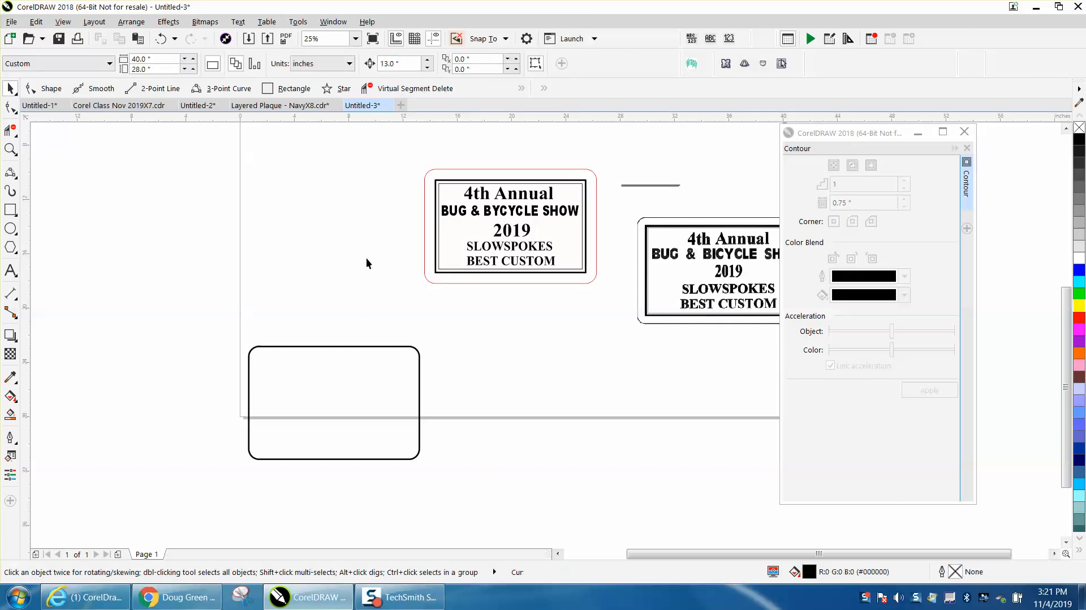
Step: Move the copied rounded border 13 inches up and 13 inches right onto the red boundary, and compare their edges
left_click(376, 346)
key("Up")
key("Right")
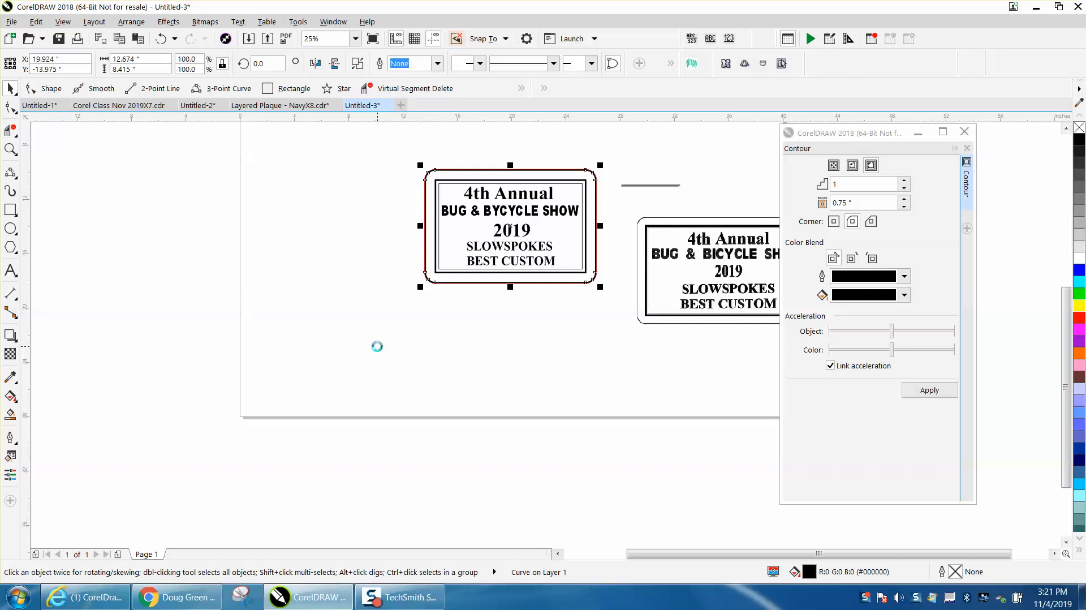
left_click(8, 149)
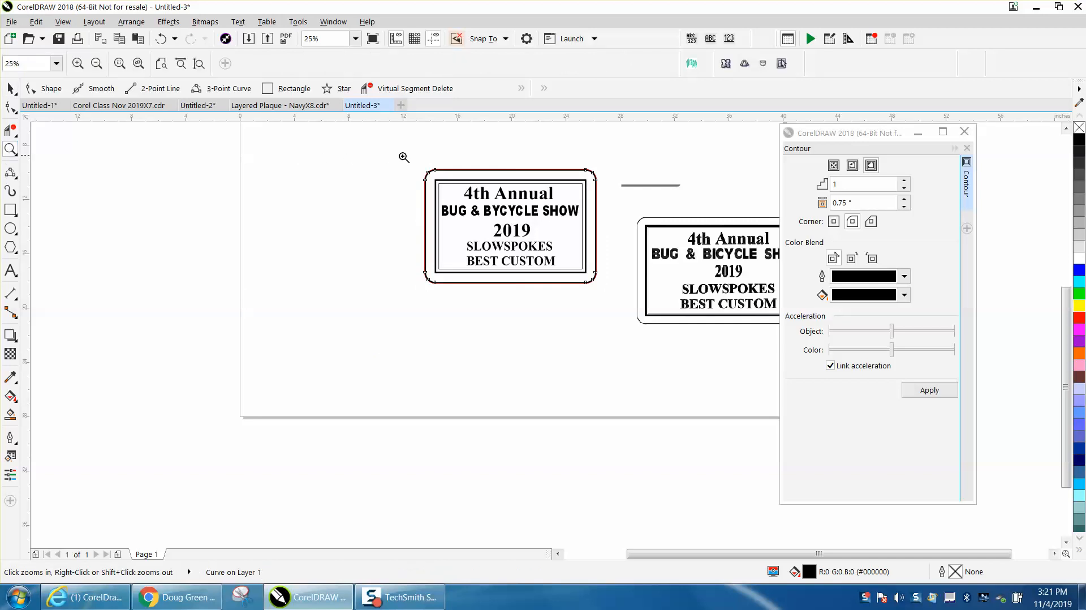
left_click_drag(403, 157, 465, 187)
left_click_drag(502, 303, 620, 356)
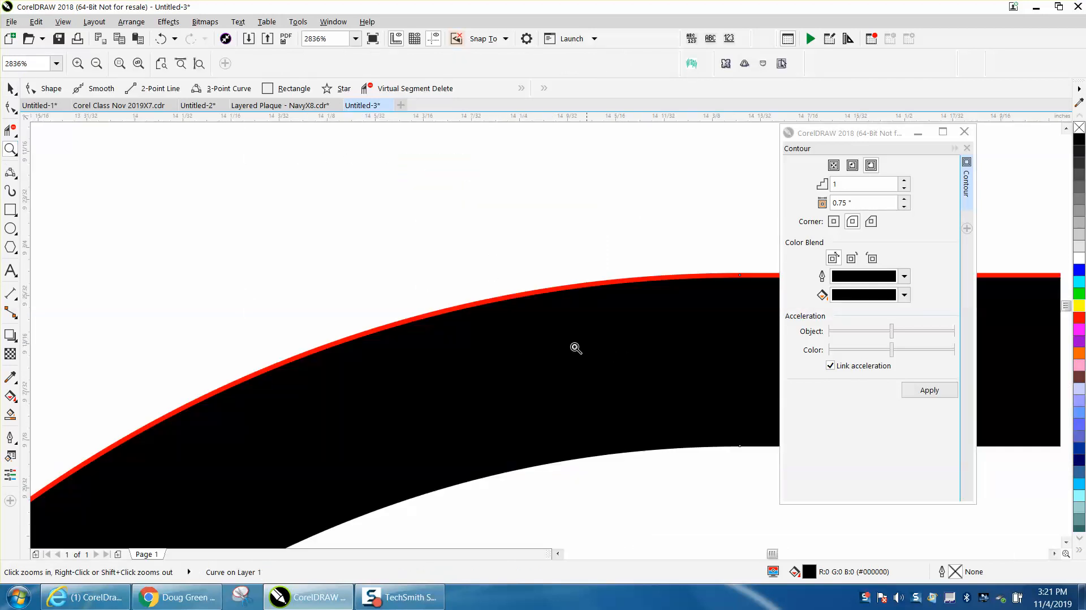
right_click(425, 240)
right_click(418, 229)
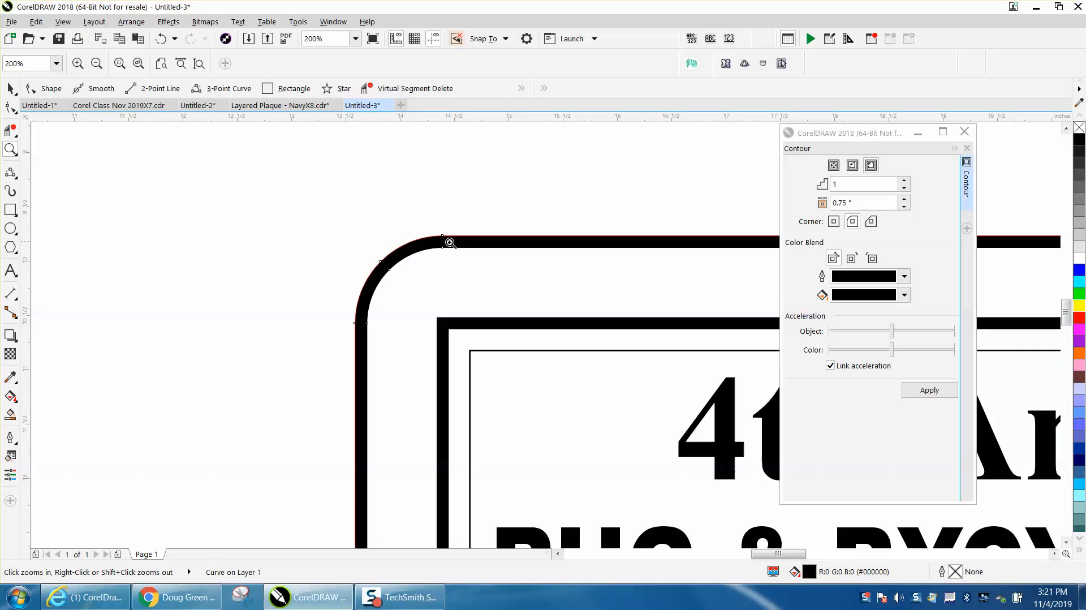
Step: Delete the black rounded border copy overlapping the red boundary around the plaque
left_click(10, 88)
scroll(395, 188, "down", 2)
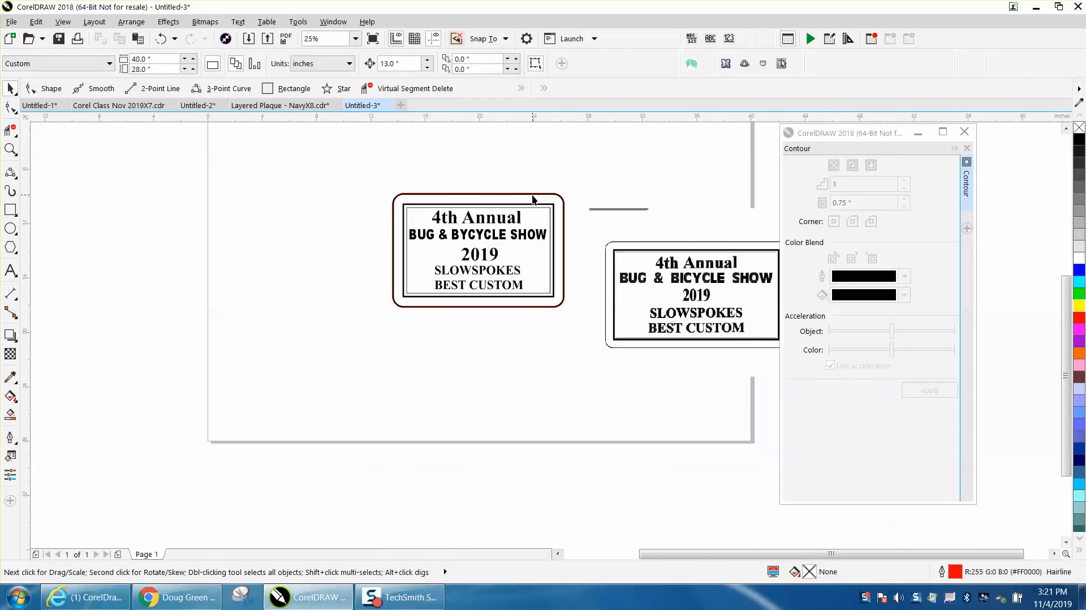
left_click(532, 195)
left_click(535, 198)
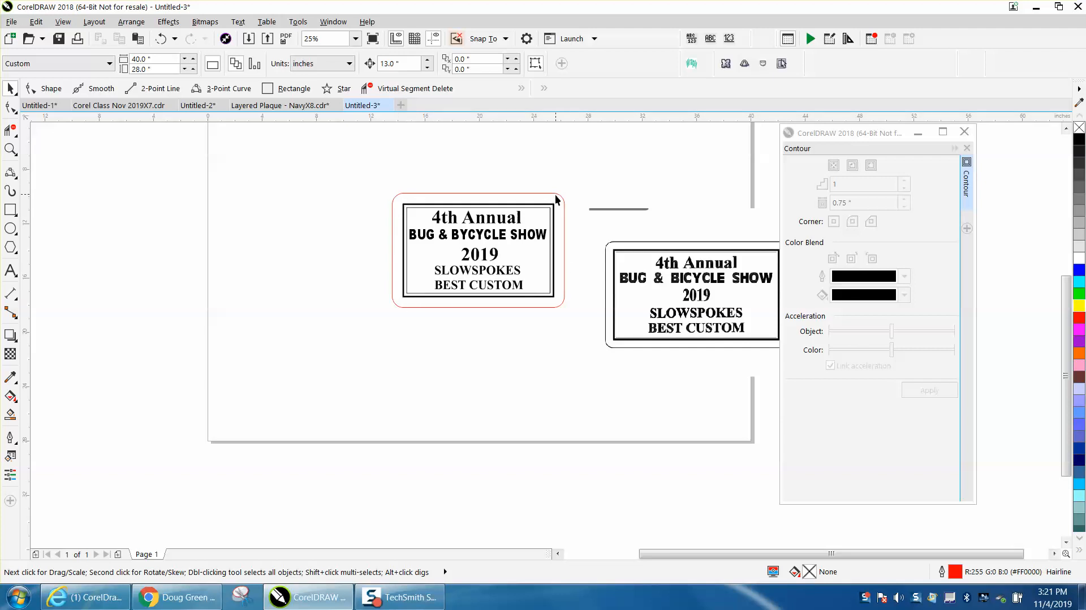
Step: Move the scanned plaque image up alongside the redrawn plaque
left_click(11, 148)
left_click_drag(384, 177, 618, 319)
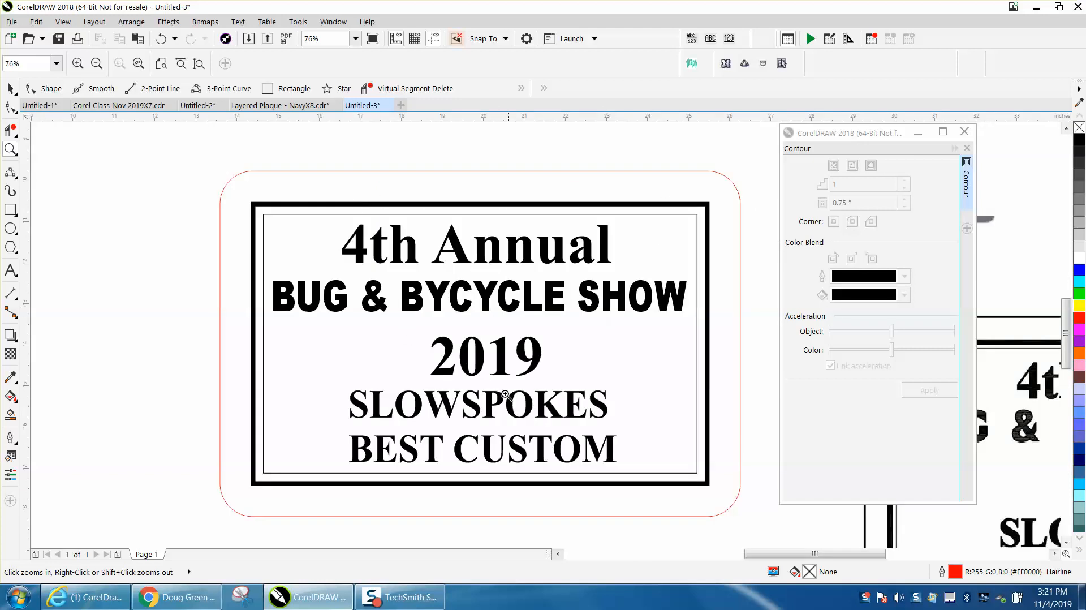
right_click(470, 358)
right_click(468, 345)
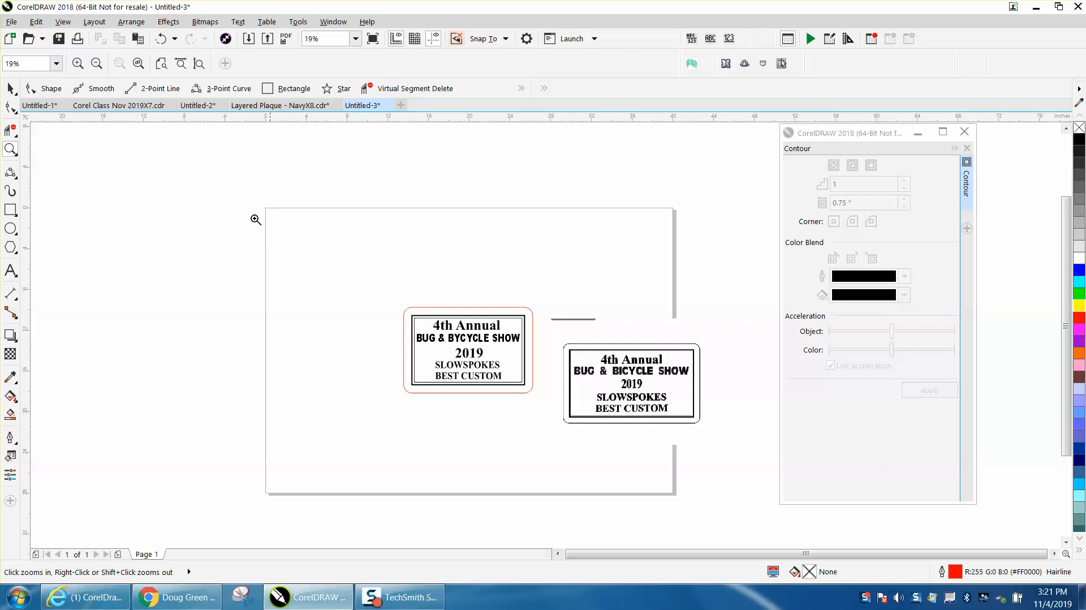
left_click(10, 88)
left_click(637, 353)
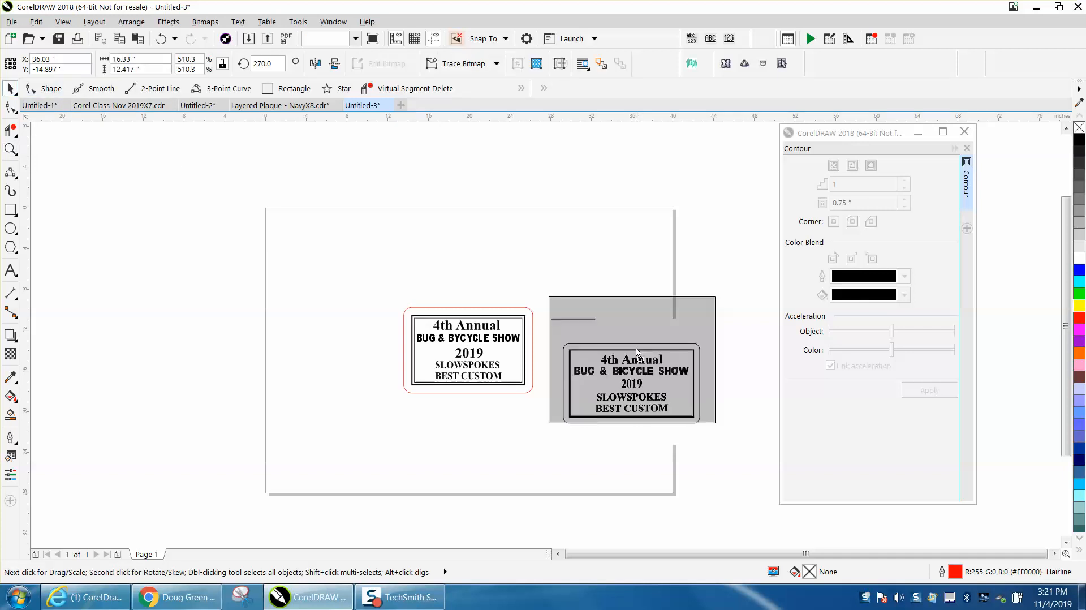
left_click_drag(637, 353, 634, 315)
Step: Group the redrawn plaque's objects, try a width of 4 inches, and undo the resizing and grouping
left_click_drag(384, 289, 546, 401)
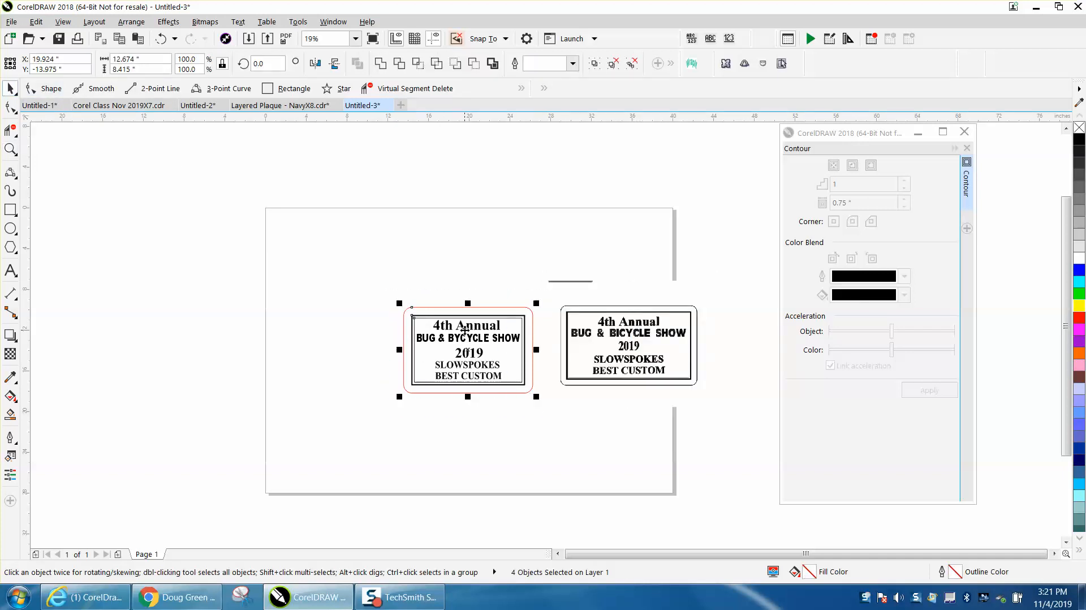
key("ctrl+g")
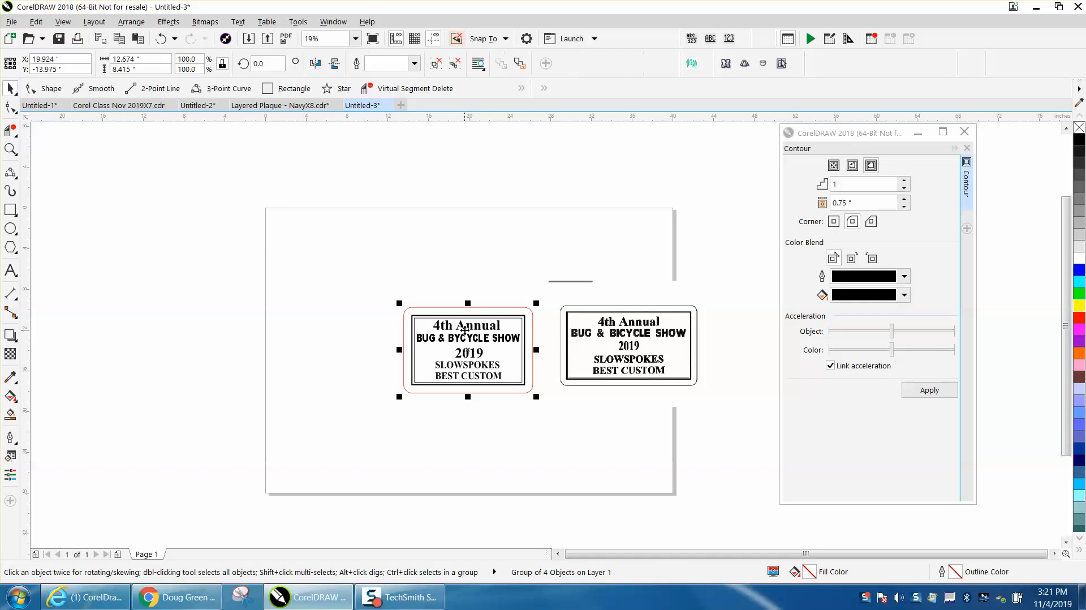
left_click(142, 62)
type("4")
key("Return")
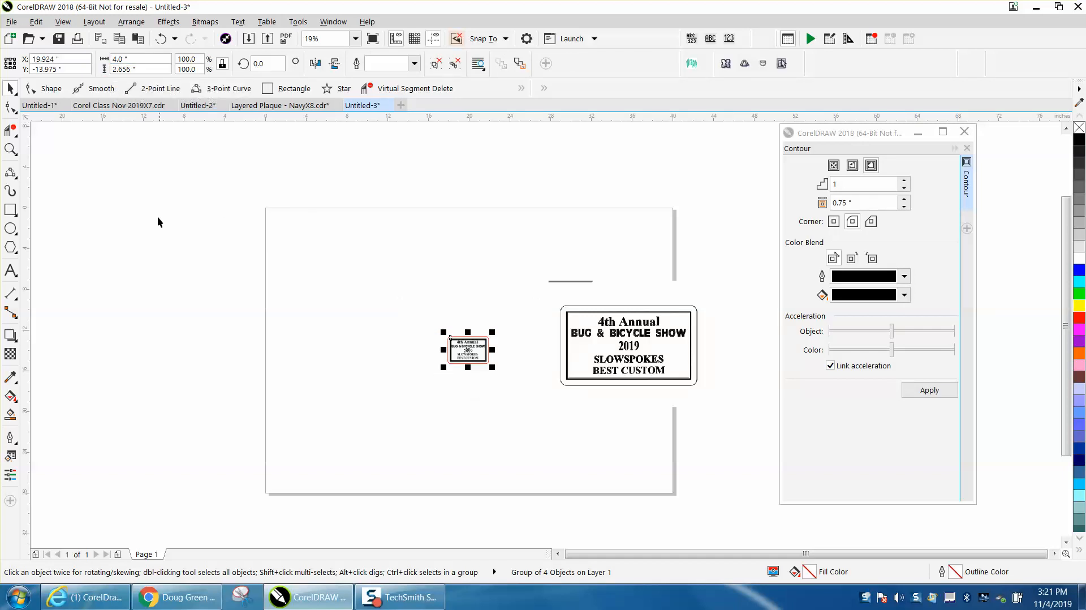
left_click(10, 149)
left_click_drag(422, 318, 517, 383)
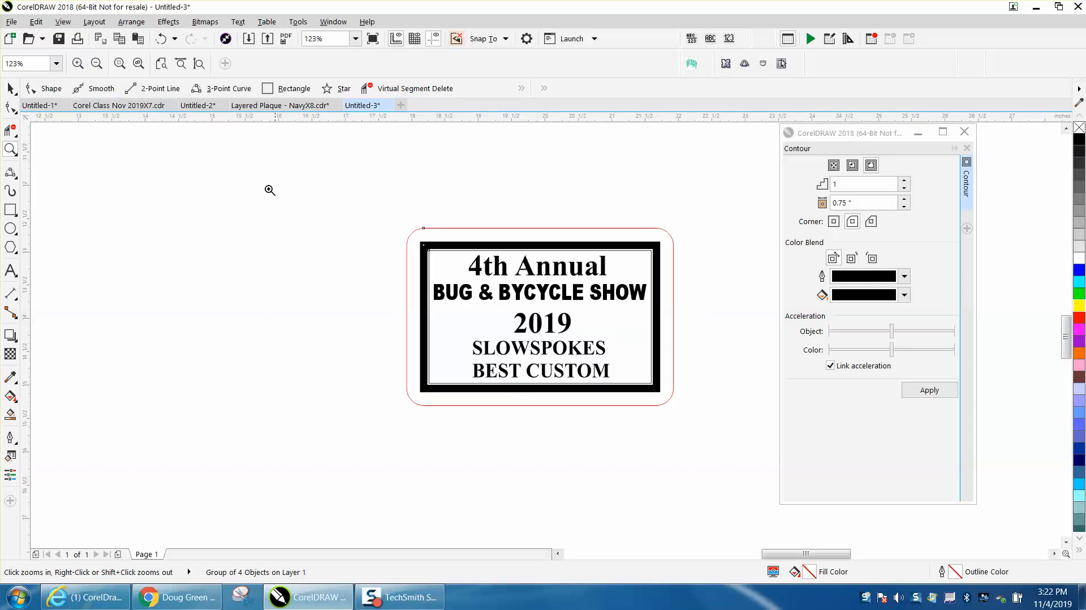
left_click(161, 38)
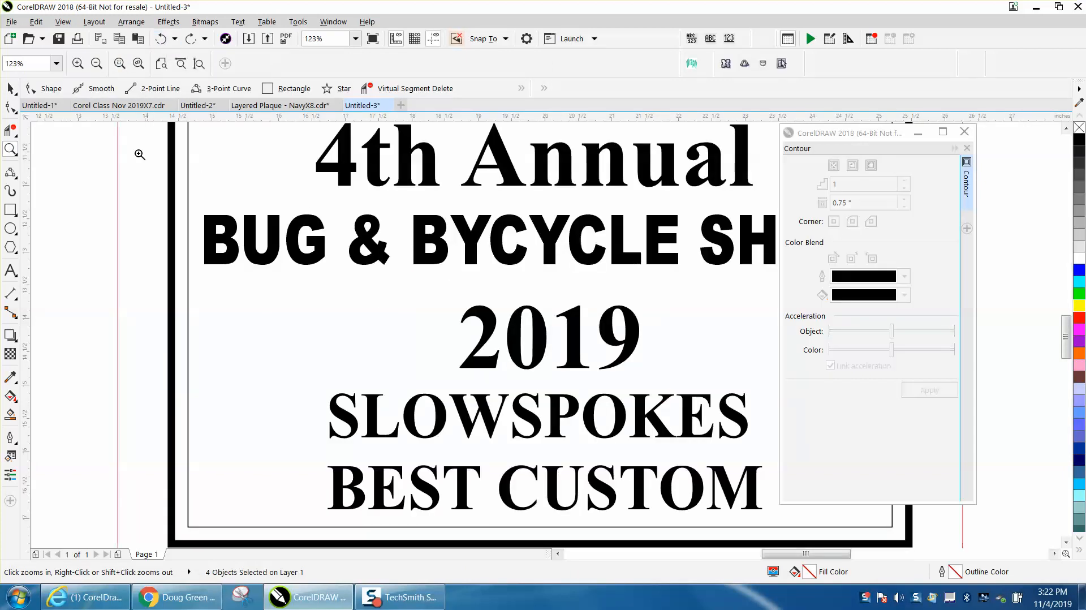
Step: Close the Contour docker and set the thick 8 pt border rectangle's outline to scale with the object
left_click(10, 88)
left_click(173, 184)
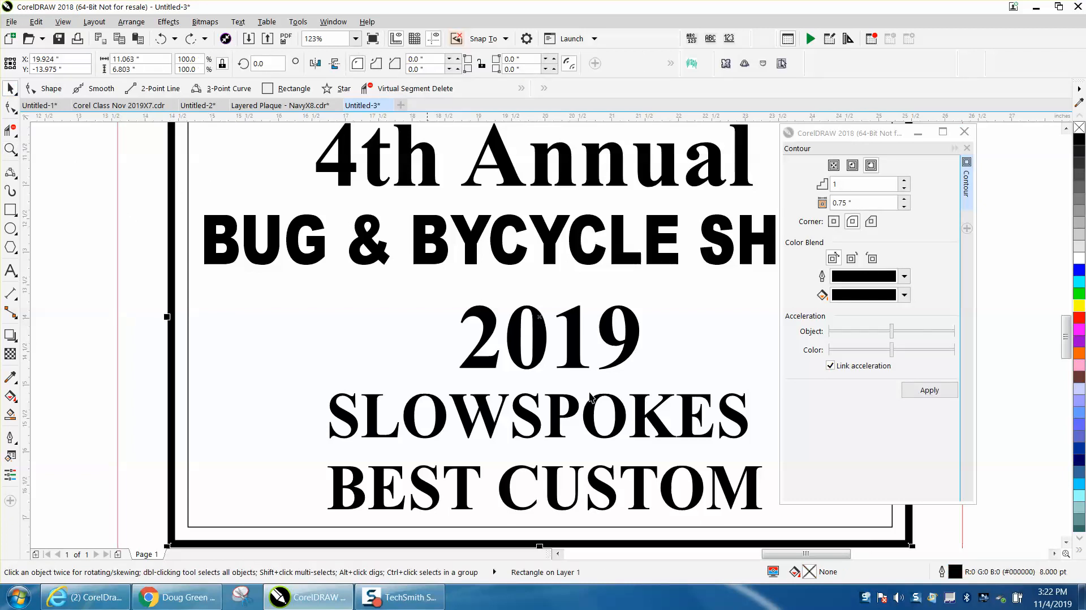
left_click(966, 147)
double_click(955, 572)
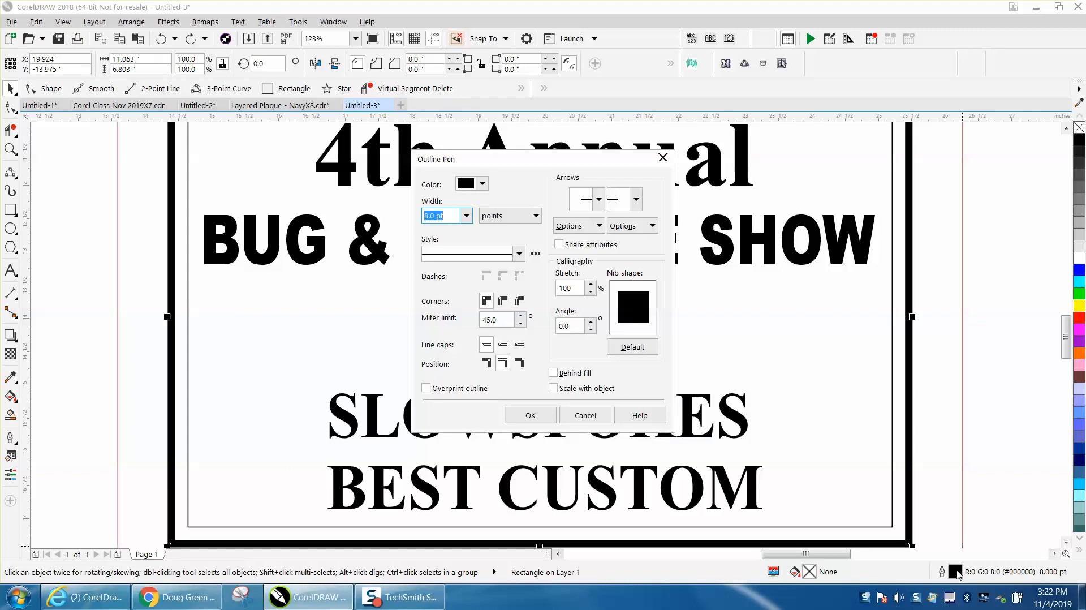
left_click(553, 389)
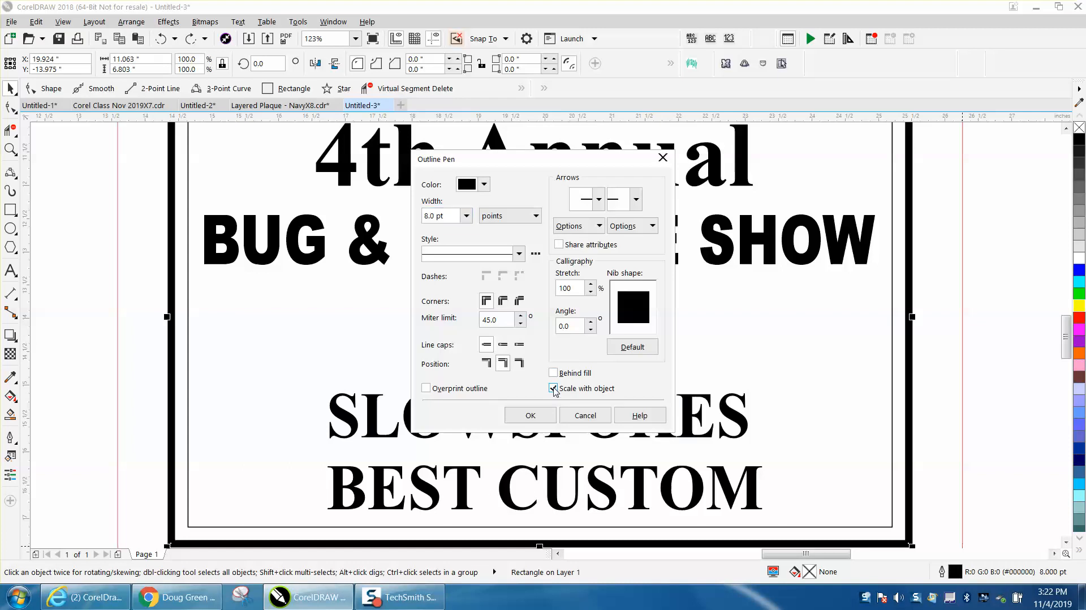
left_click(532, 415)
Step: Group all objects of the redrawn plaque and set the group's width to 4 inches with proportions locked
scroll(334, 299, "down", 4)
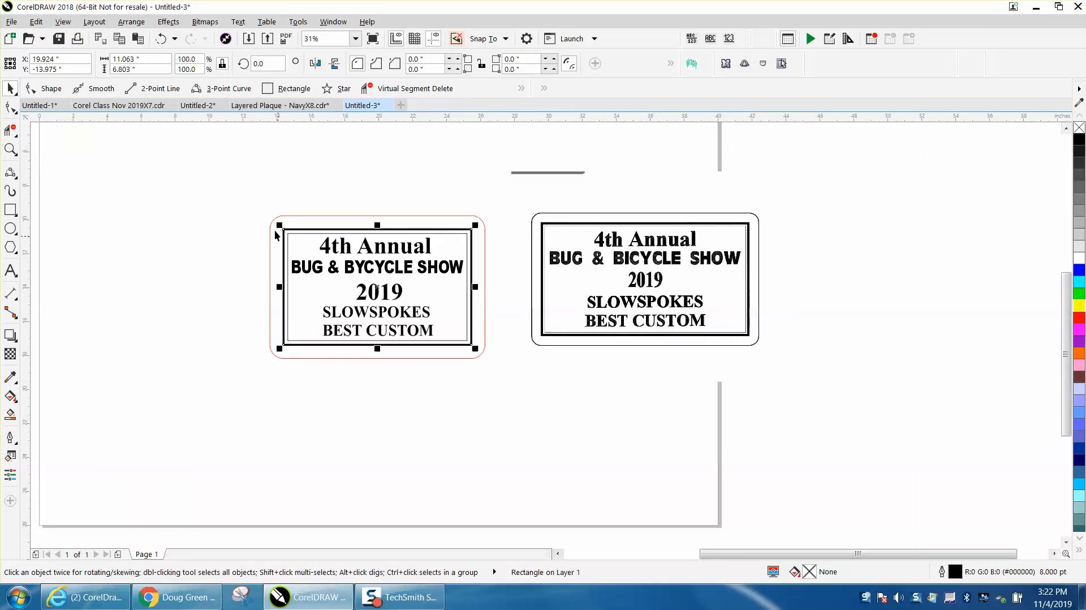
left_click_drag(226, 184, 555, 418)
key("ctrl+g")
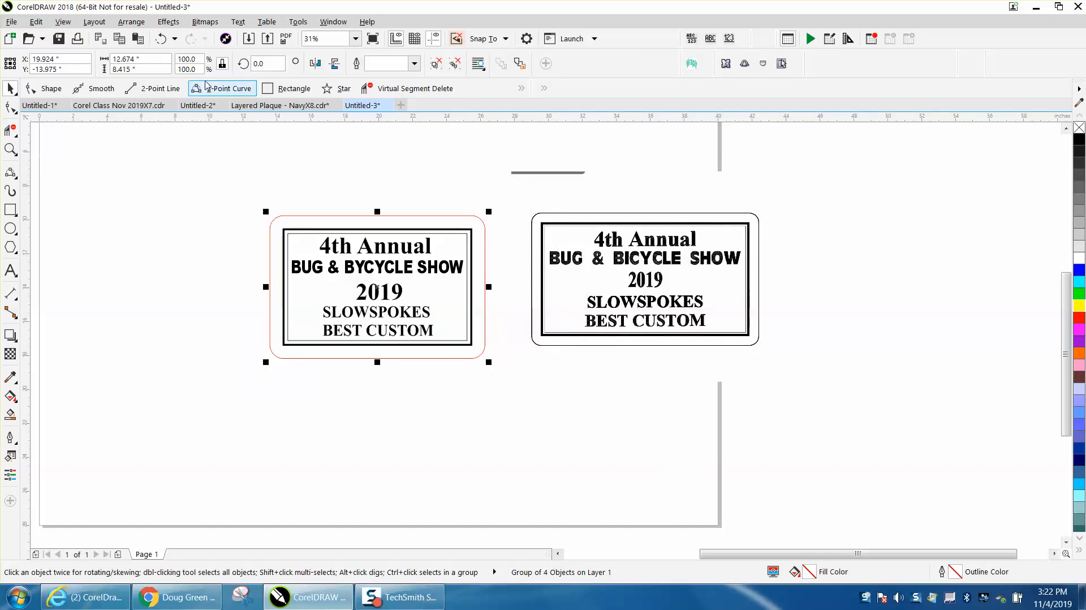
left_click(142, 59)
type("4")
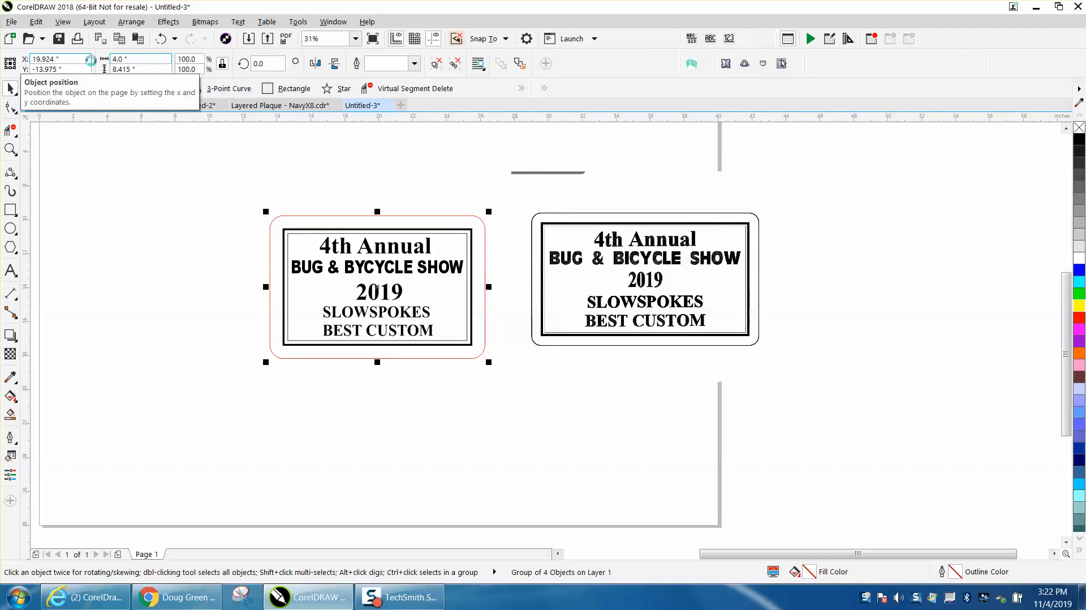
key("Return")
Step: Examine the borders and text of the reduced plaque up close, and compare it with the scanned plaque
left_click(11, 149)
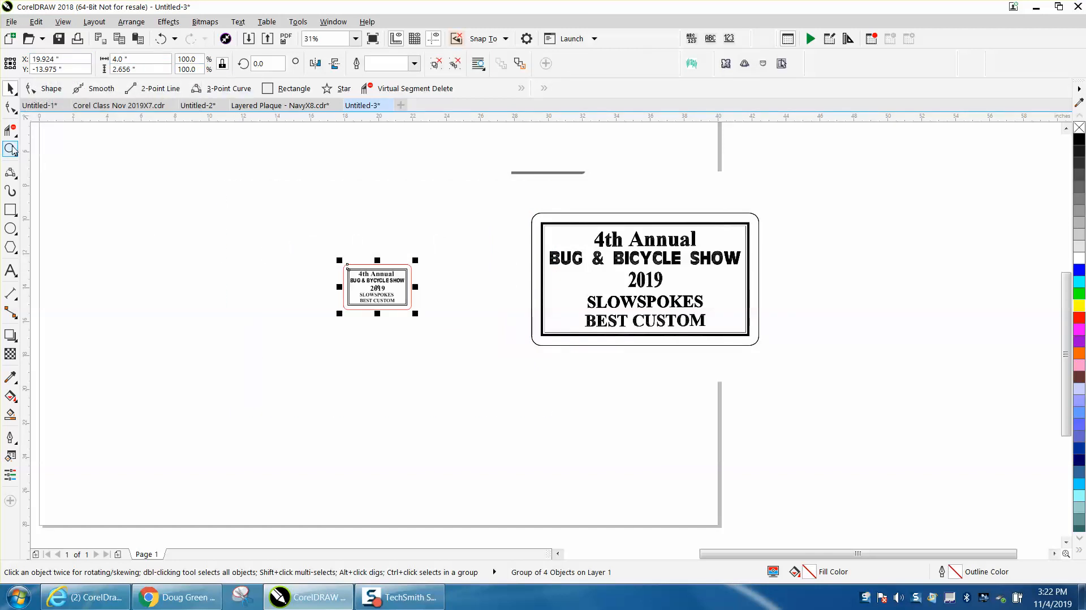
left_click_drag(329, 252, 475, 331)
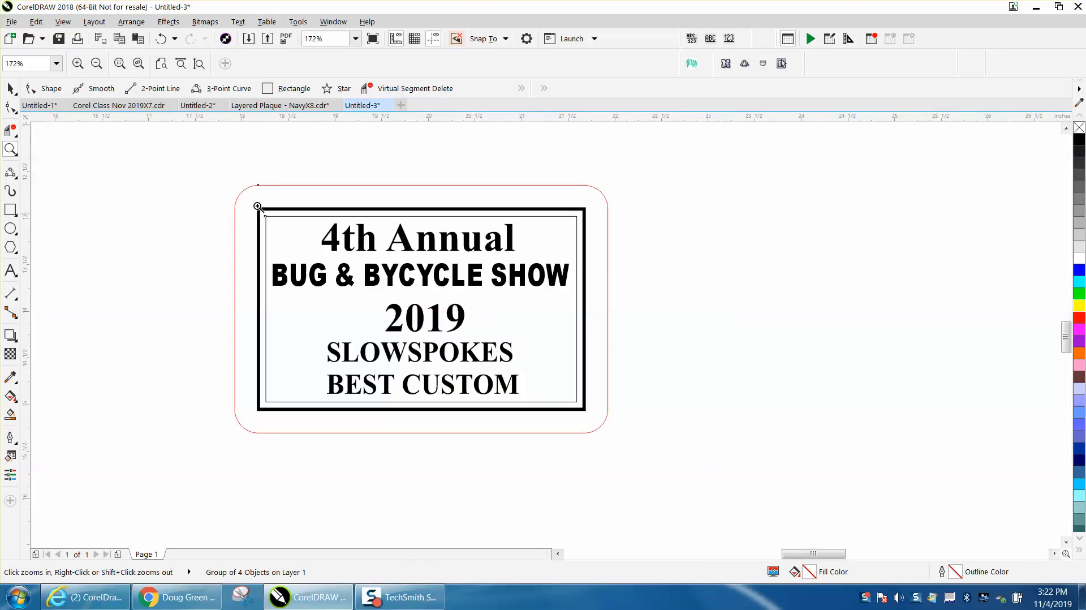
left_click_drag(242, 181, 596, 276)
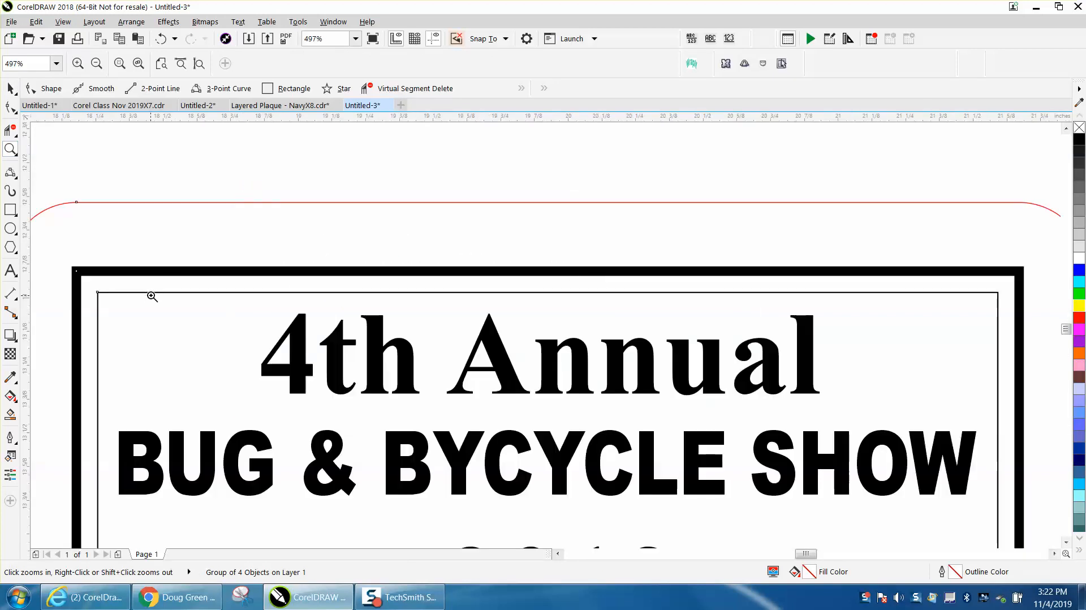
right_click(175, 272)
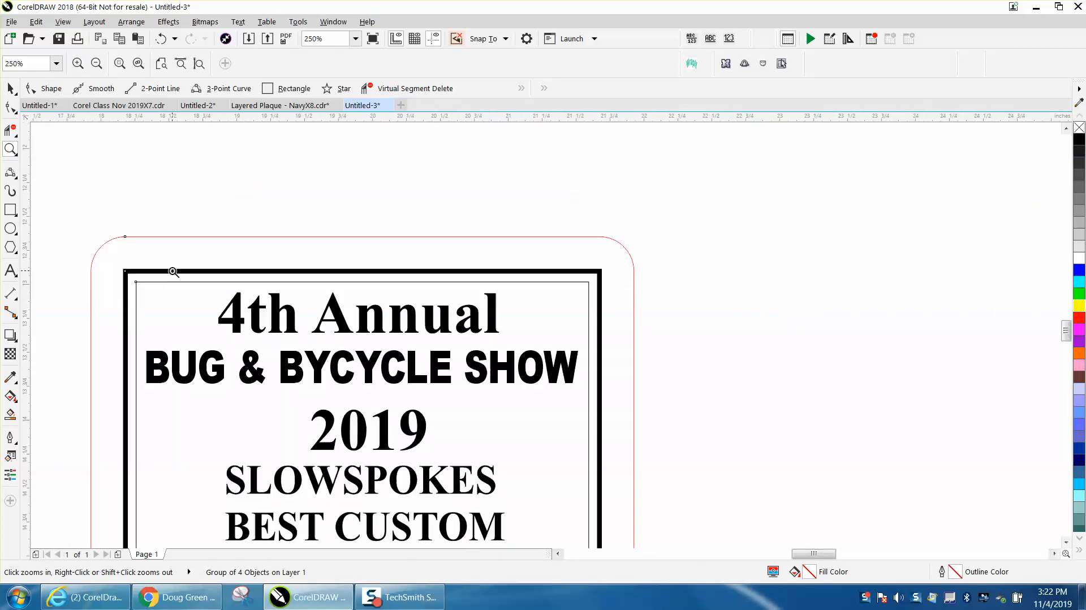
right_click(170, 269)
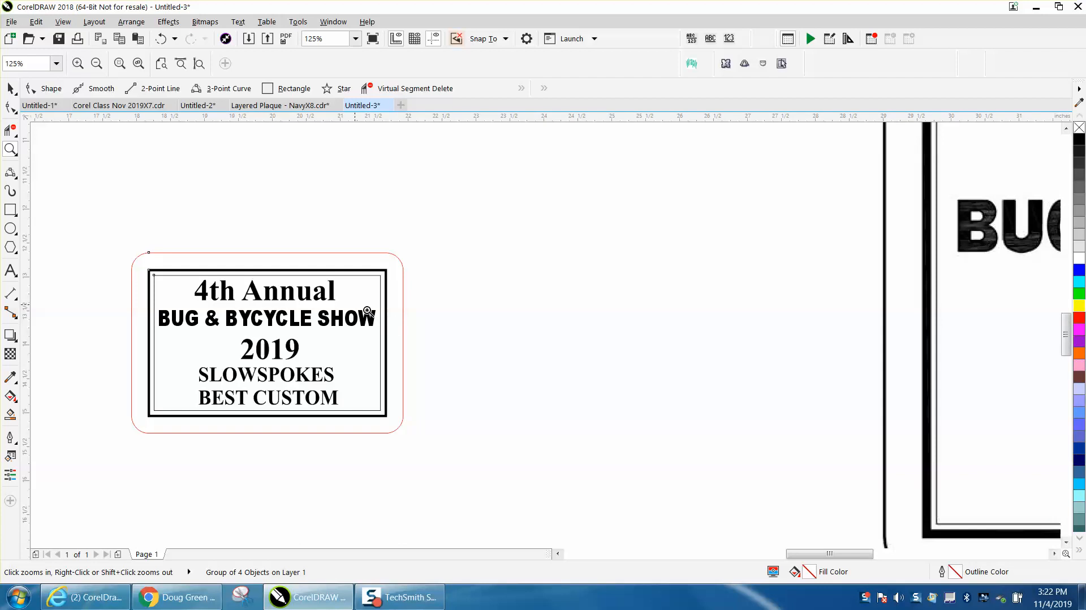
right_click(416, 325)
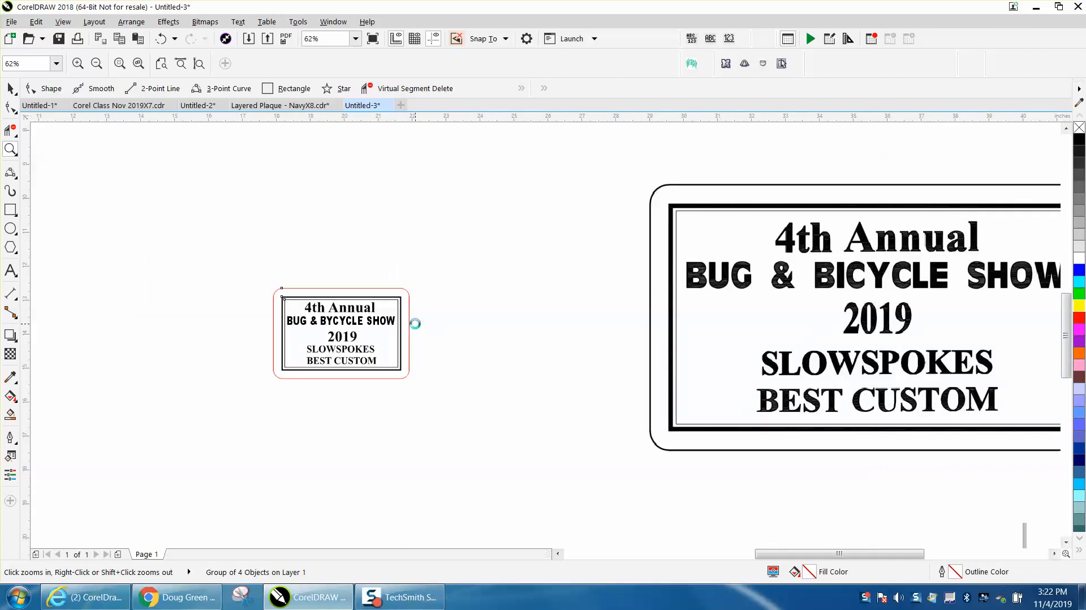
right_click(416, 325)
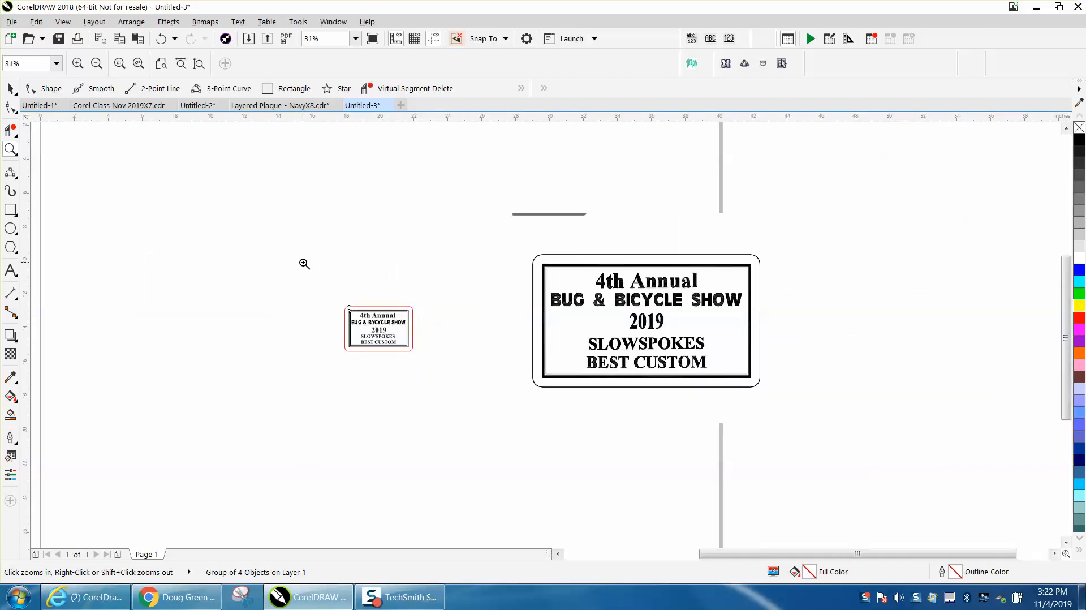